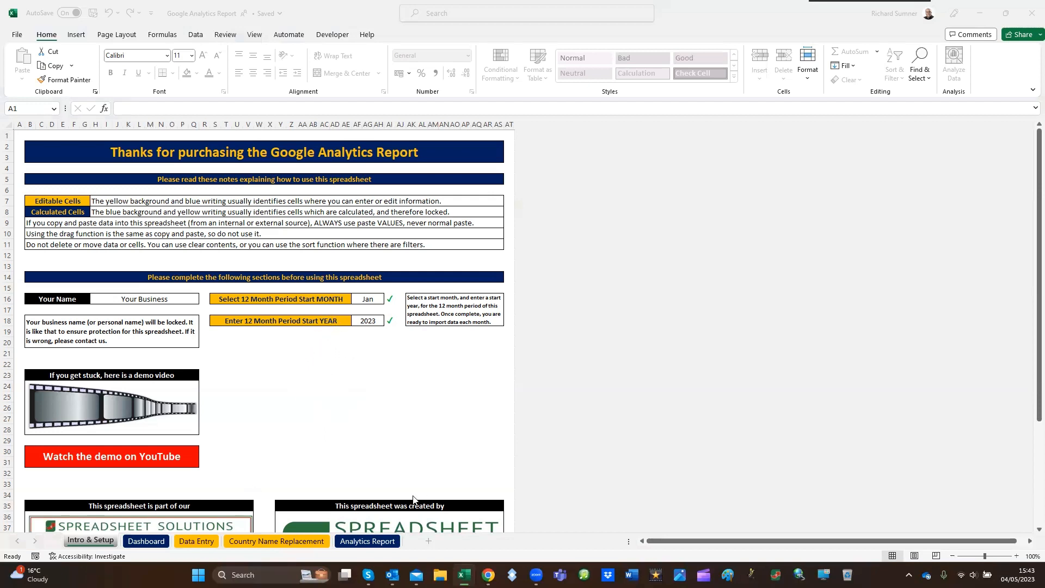
Check the 12-month period's start month options and start year on the Intro & Setup sheet
click(373, 301)
click(373, 301)
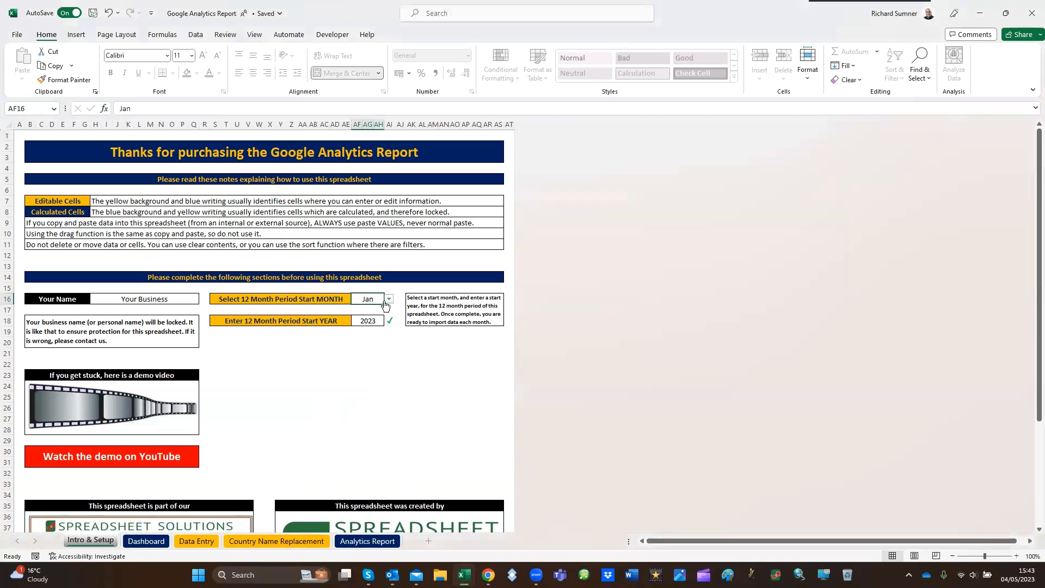
click(389, 299)
click(383, 308)
click(378, 323)
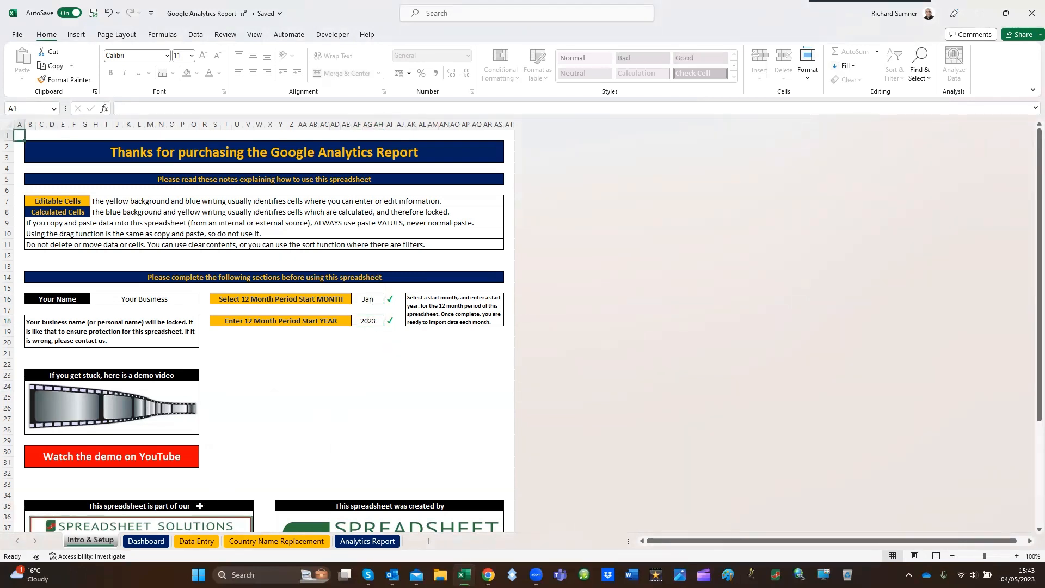
View the Dashboard sheet, then examine the Date, Users, New Users and Time columns on the Data Entry sheet
click(155, 540)
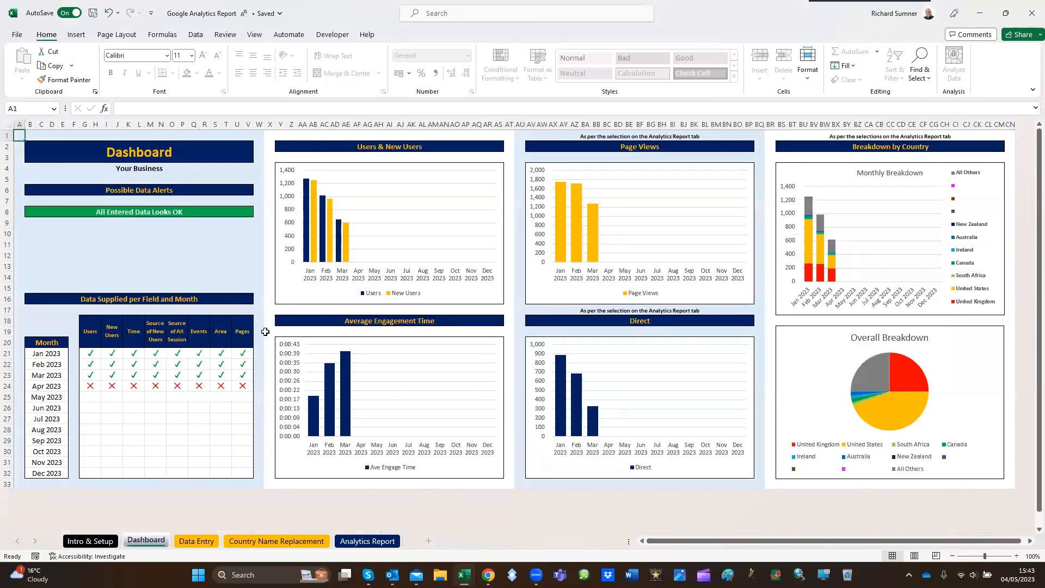
click(196, 542)
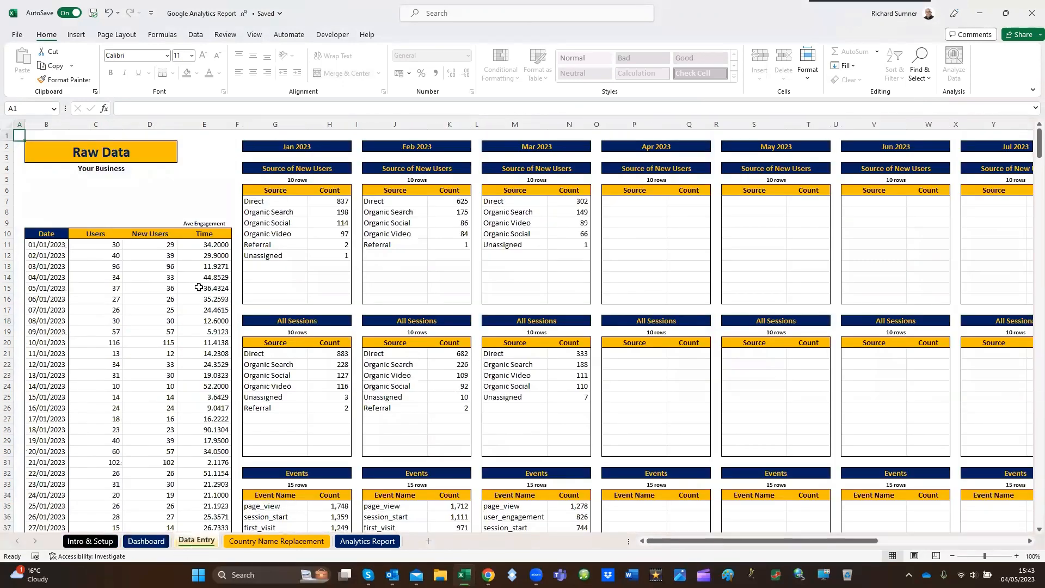
drag(52, 246, 62, 419)
click(22, 135)
scroll(96, 265, down, 20)
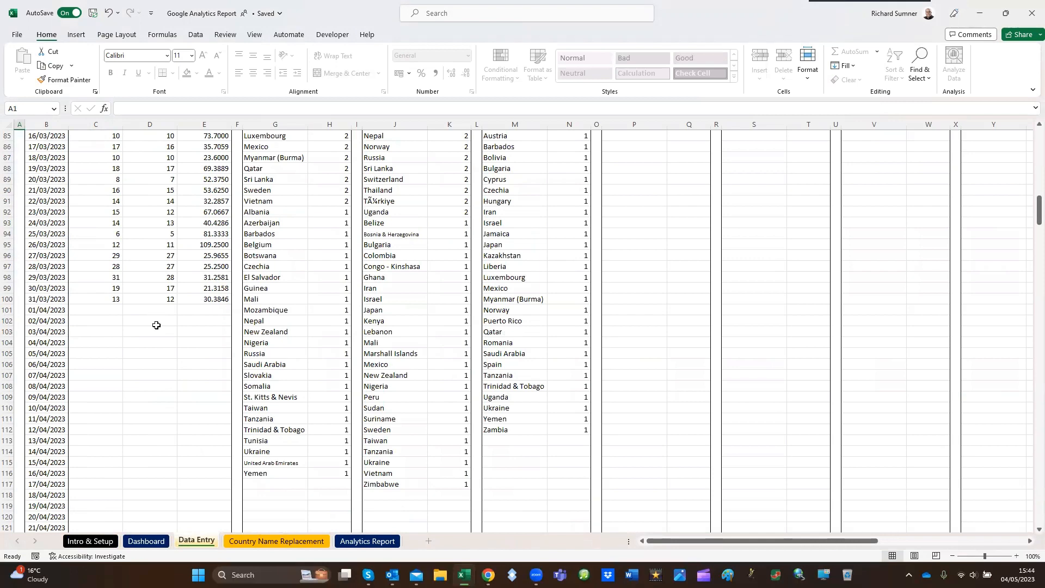
scroll(156, 325, up, 20)
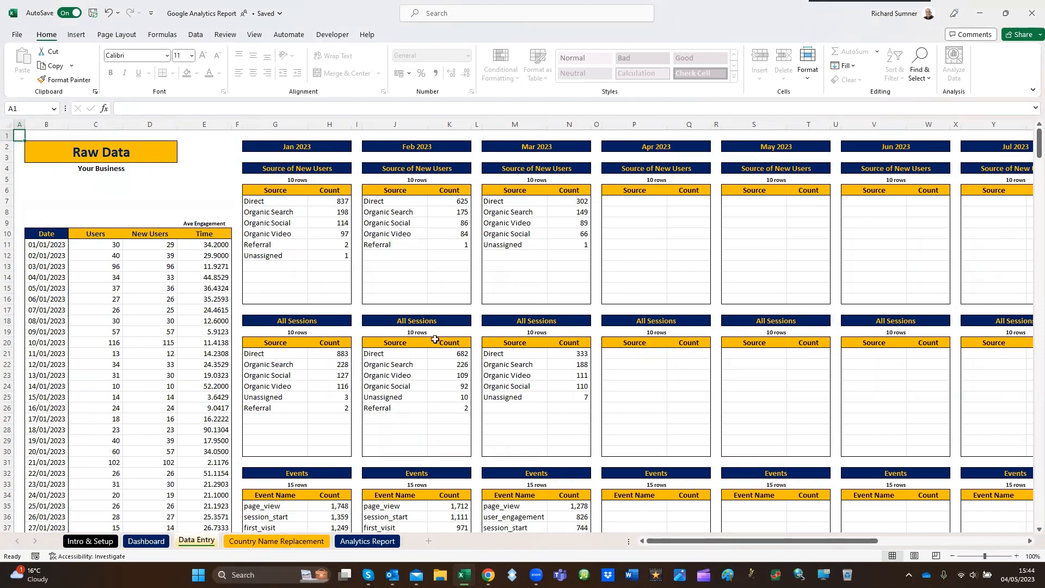
click(111, 236)
click(145, 234)
click(196, 234)
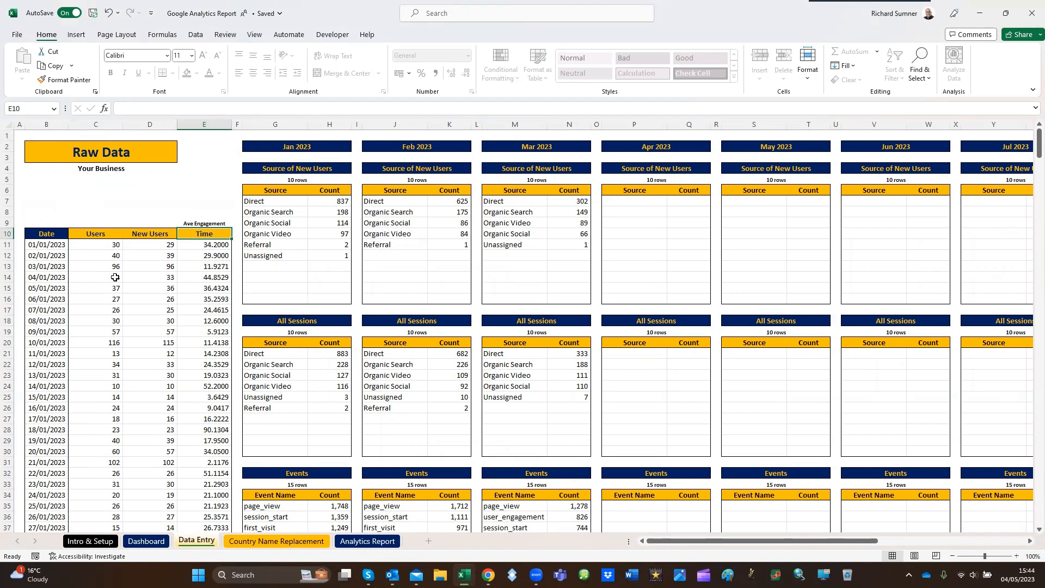
Examine the monthly data blocks on the Data Entry sheet, from Source of New Users down to Pages Viewed
scroll(260, 384, down, 6)
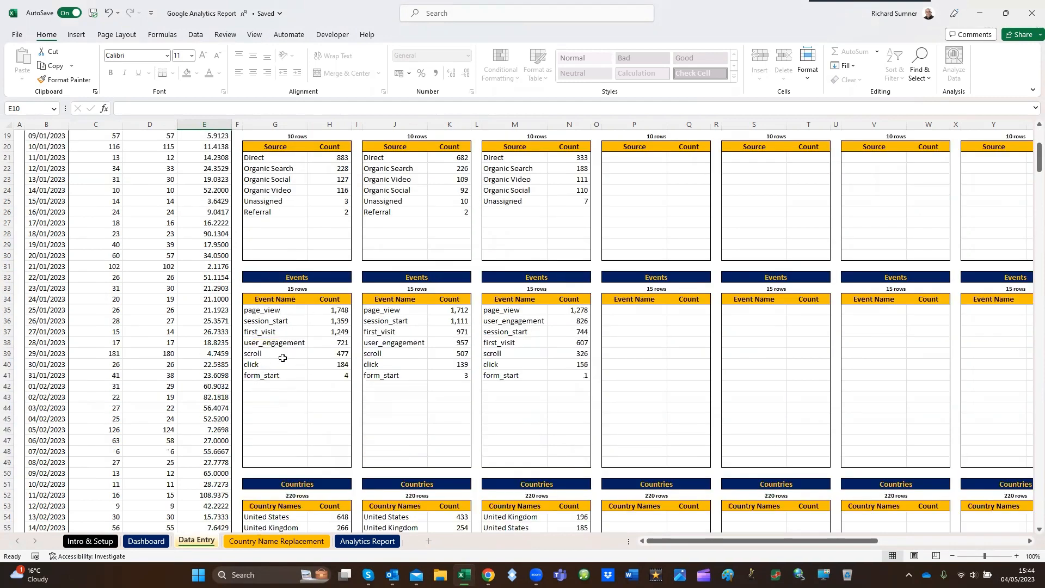
scroll(283, 358, down, 5)
scroll(291, 391, down, 11)
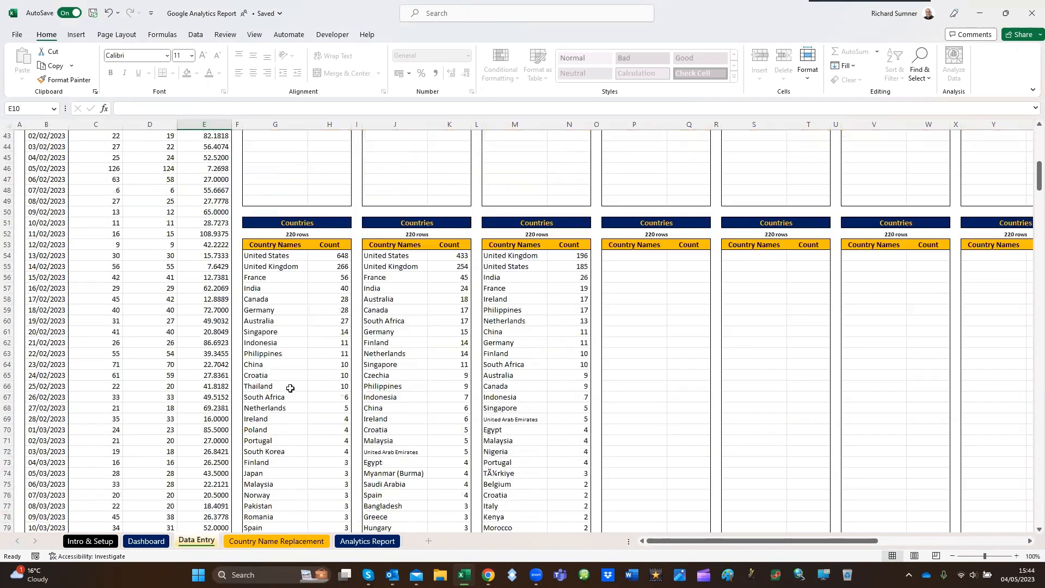
scroll(291, 378, down, 20)
click(286, 378)
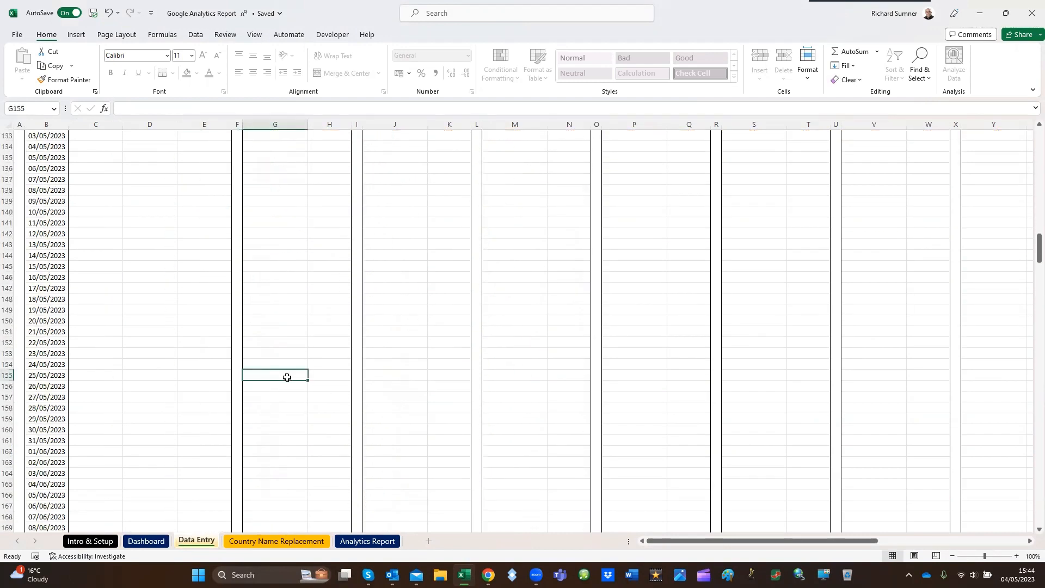
key(ctrl+Down)
key(Down)
key(Down)
key(Down)
key(Down)
key(Down)
key(Down)
key(Down)
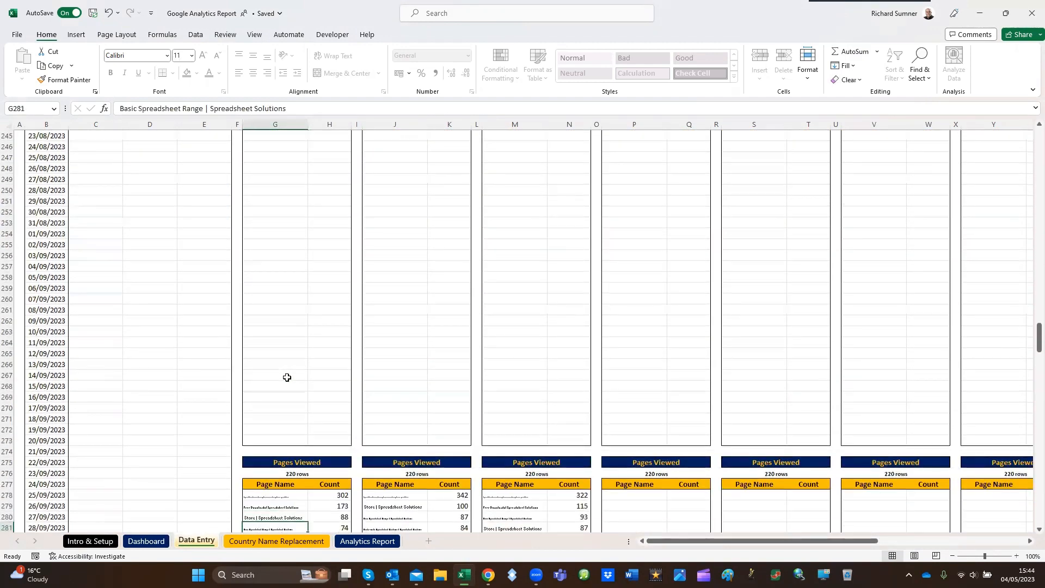
Review the Data Entry blocks from Pages Viewed back up to cell A1 and save the workbook
key(Up)
key(Up)
key(Up)
key(Up)
key(Up)
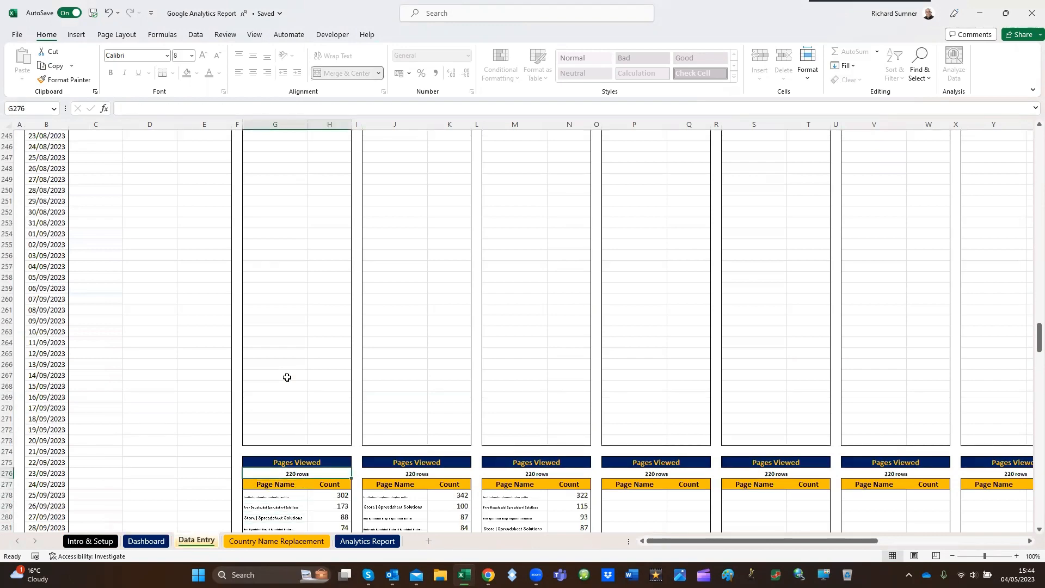
key(Up)
key(Up)
key(ctrl+Up)
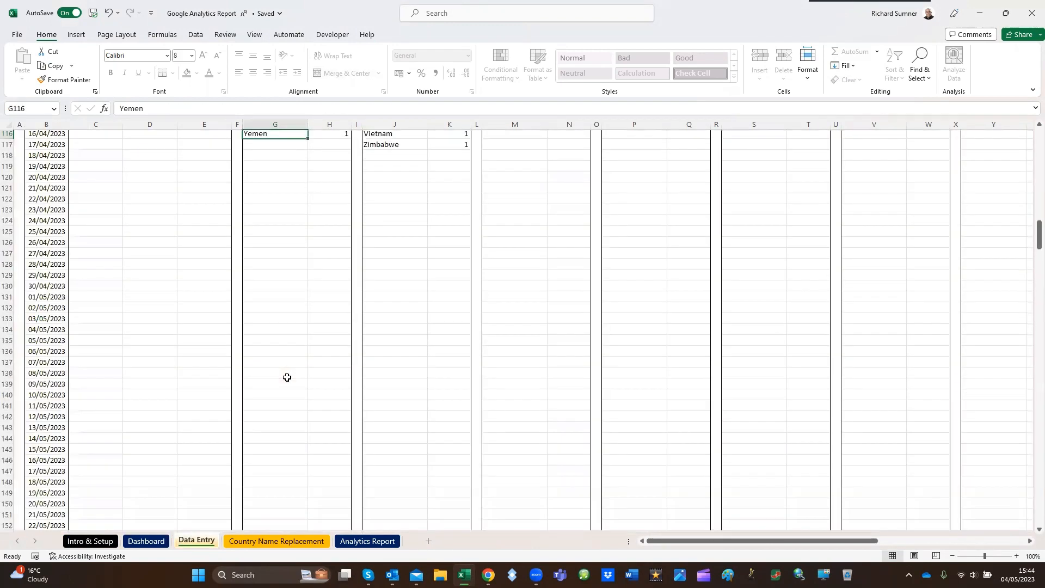
key(Up)
key(Up)
key(ctrl+Up)
key(Up)
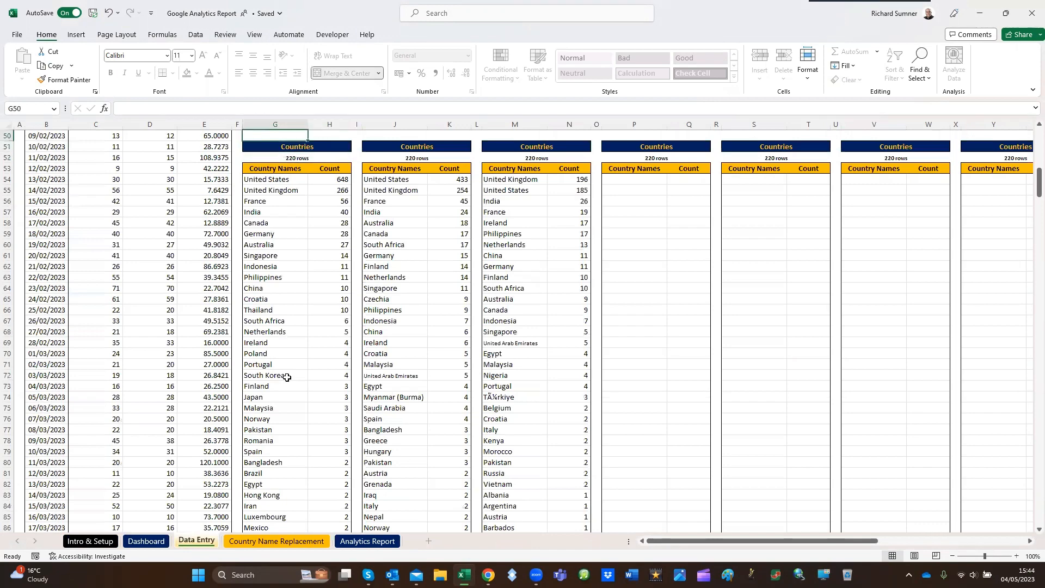
key(Up)
key(ctrl+Up)
key(ctrl+Up)
key(ctrl+Up)
key(Up)
key(Up)
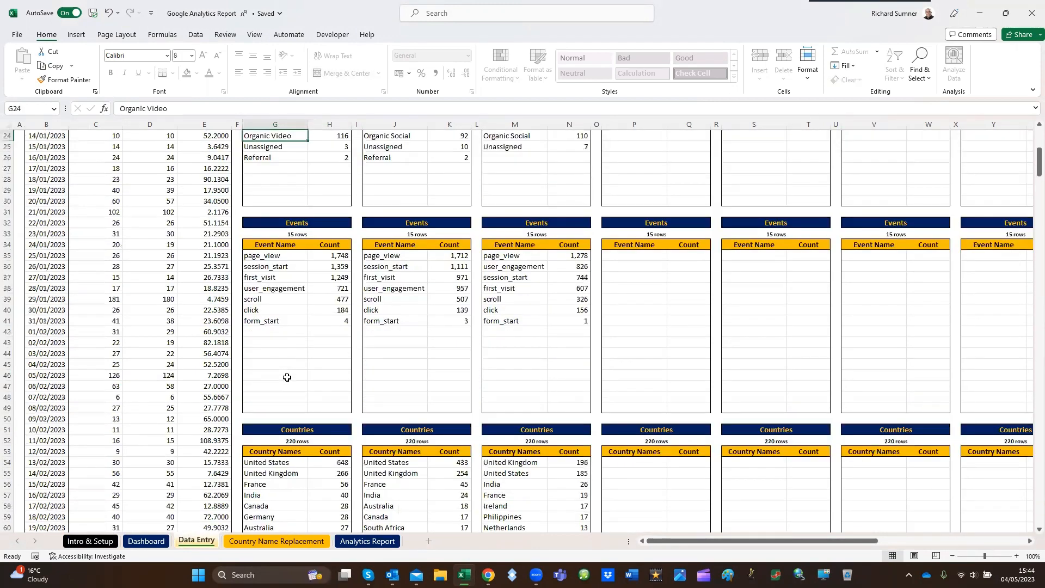
key(ctrl+Up)
key(ctrl+Up)
key(ctrl+Up)
key(ctrl+Up)
key(ctrl+Up)
key(ctrl+Up)
key(ctrl+Up)
key(ctrl+Up)
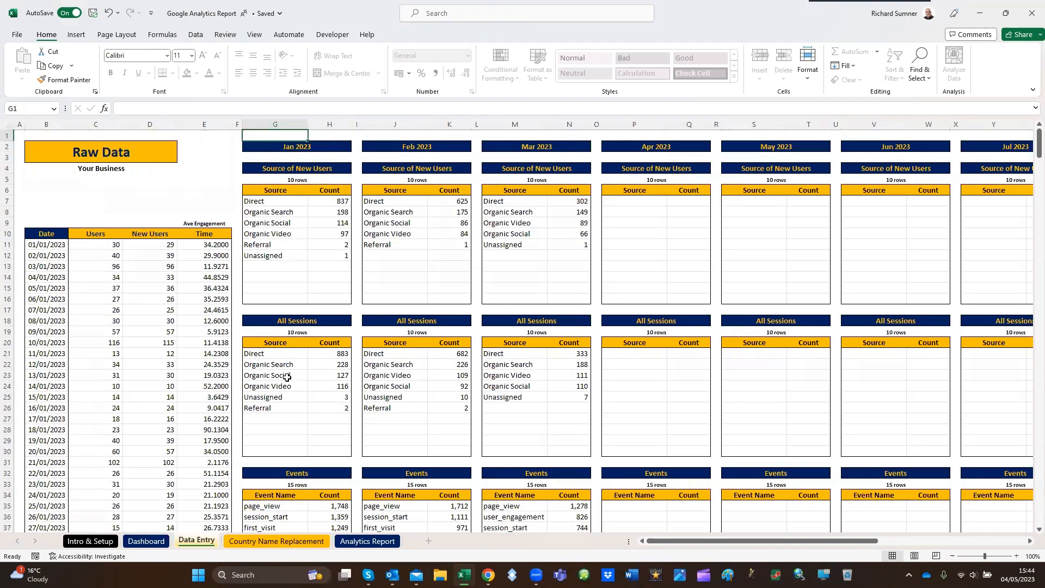
key(ctrl+Home)
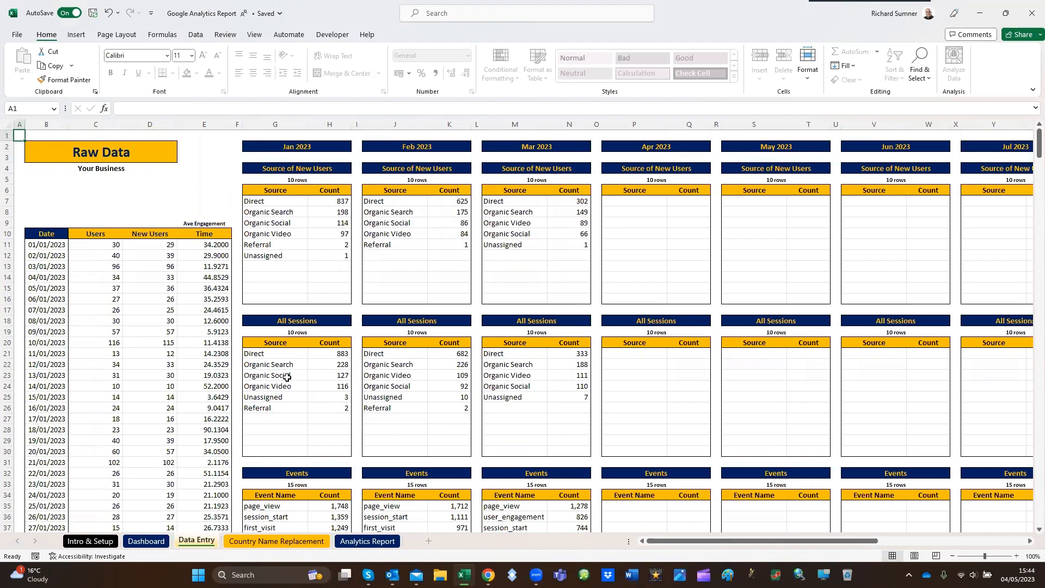
key(ctrl+s)
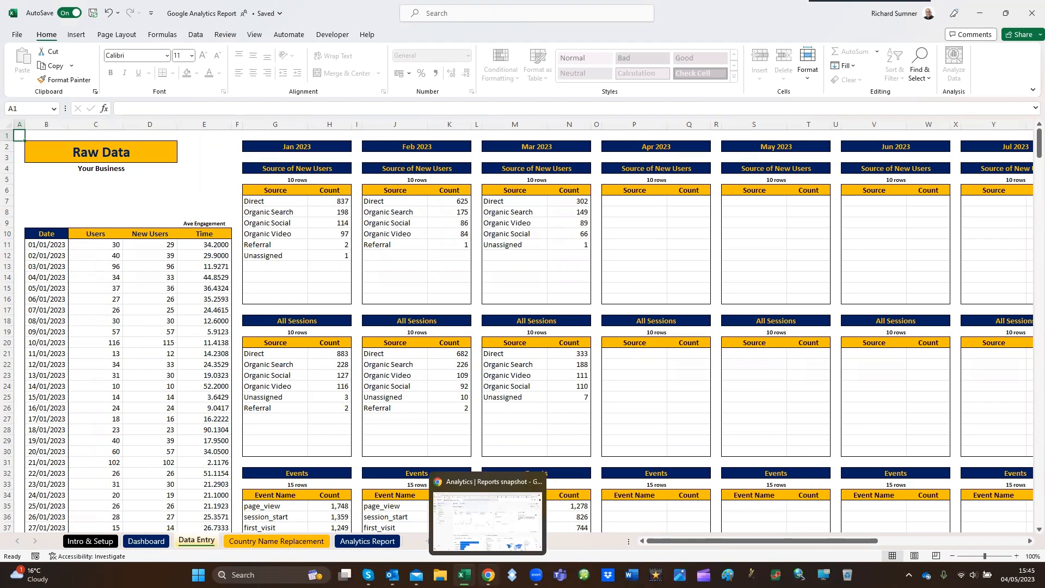
Switch to Google Analytics in Chrome, view the Home page and open the Reports snapshot
click(488, 575)
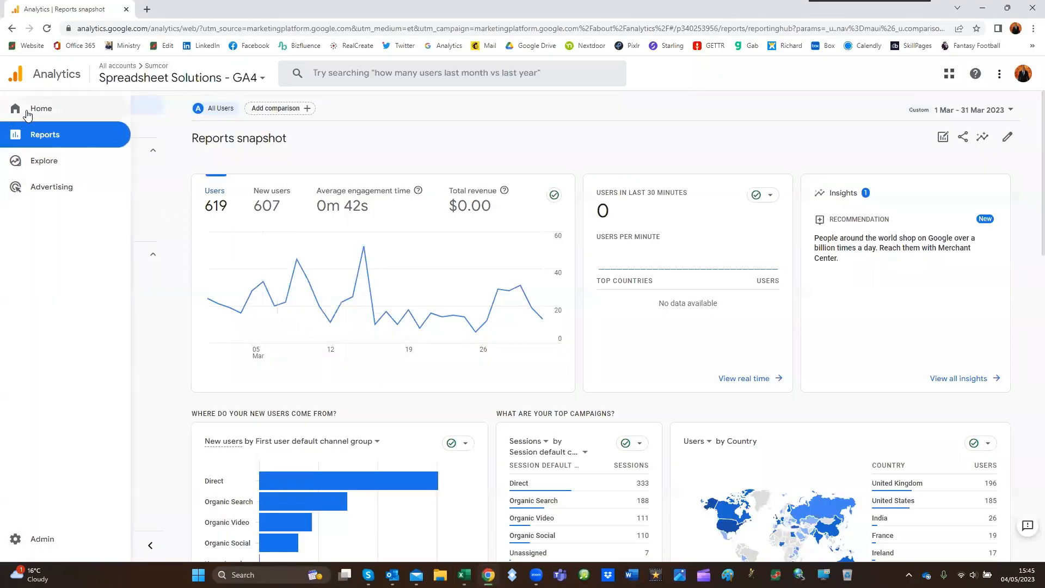
click(43, 113)
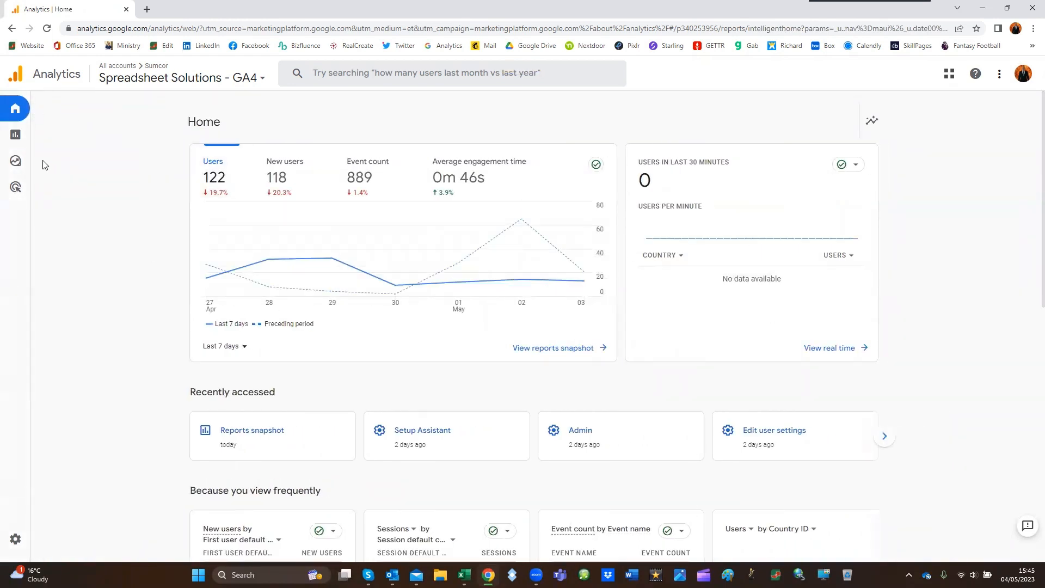
click(45, 135)
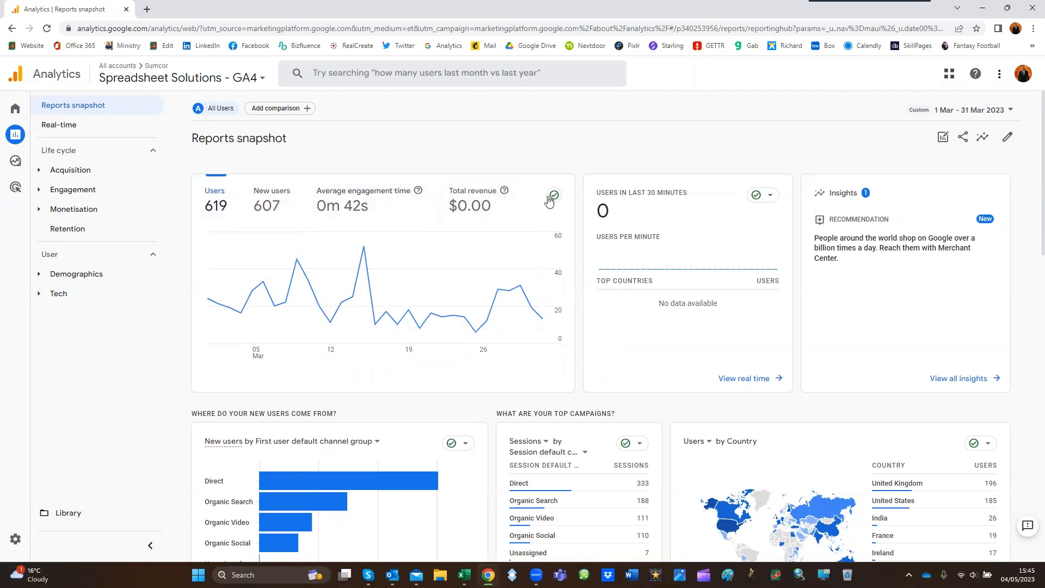
Examine the Reports snapshot cards for new users, sessions, countries, page views and events
scroll(593, 329, down, 3)
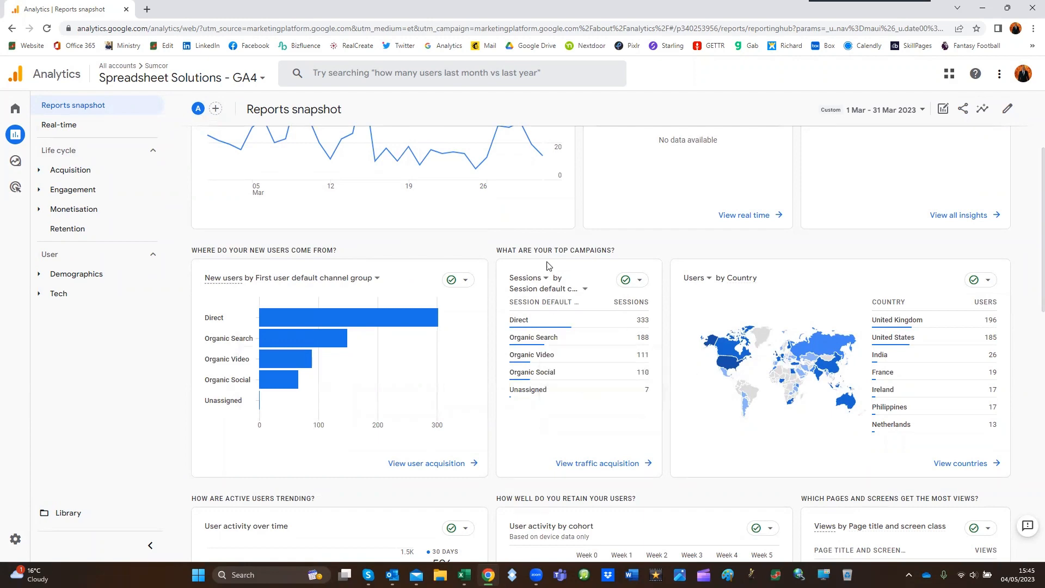
scroll(847, 315, down, 4)
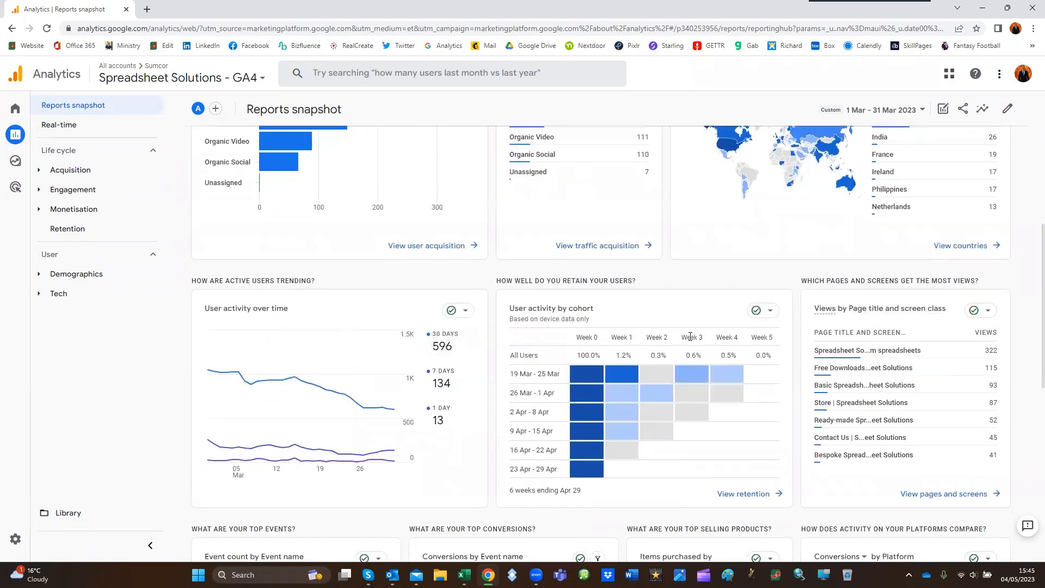
scroll(690, 337, down, 2)
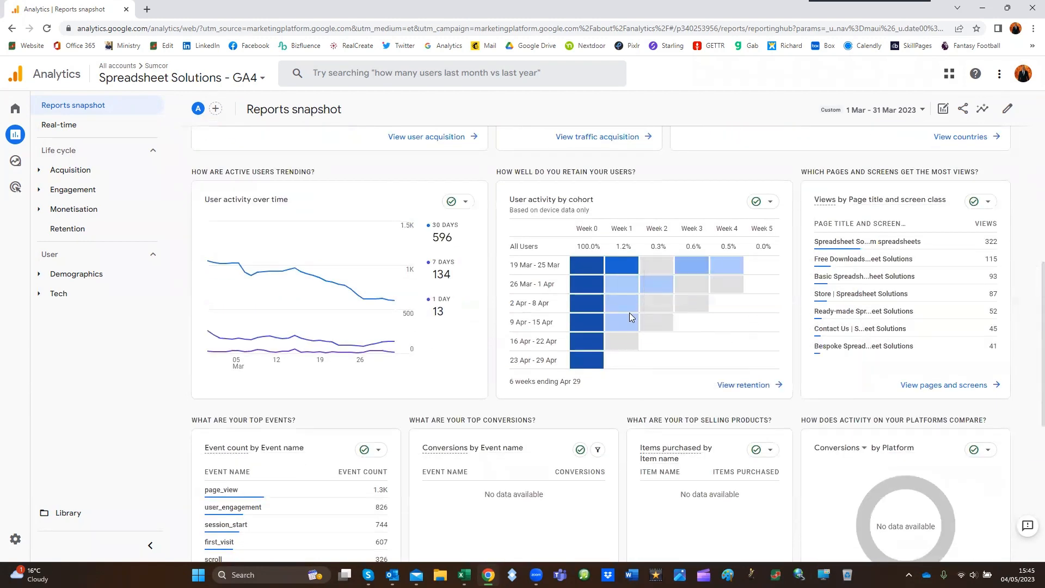
scroll(629, 314, down, 1)
scroll(629, 317, down, 3)
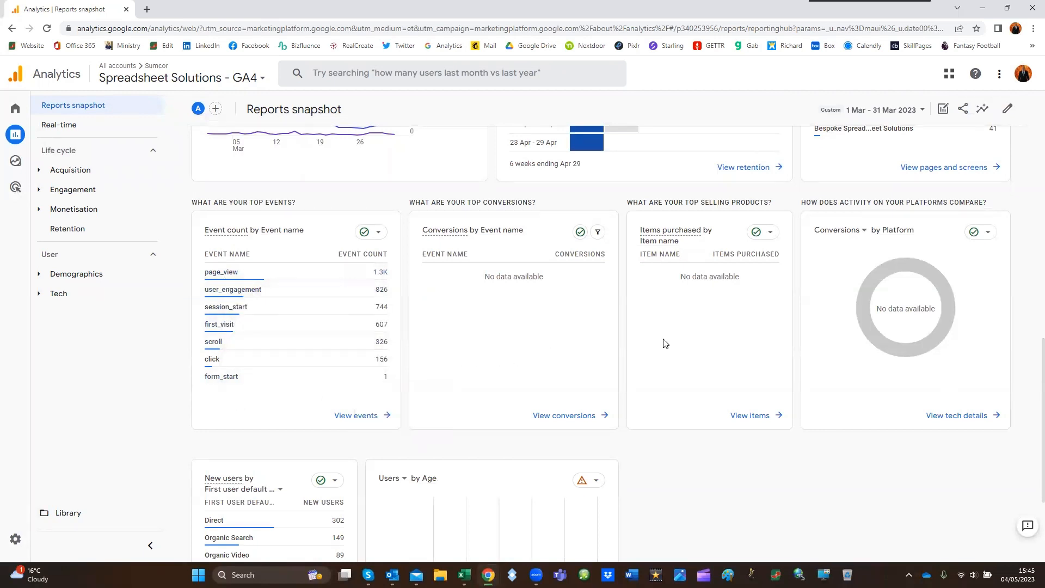
scroll(665, 341, up, 8)
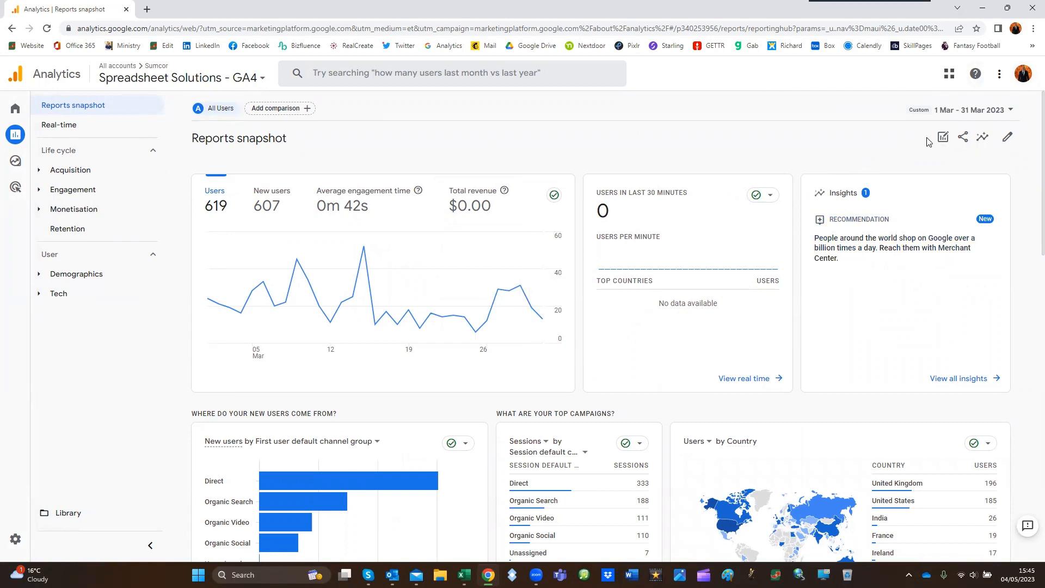
Set the Reports snapshot's custom date range to 1 Apr 2023 – 30 Apr 2023
click(978, 112)
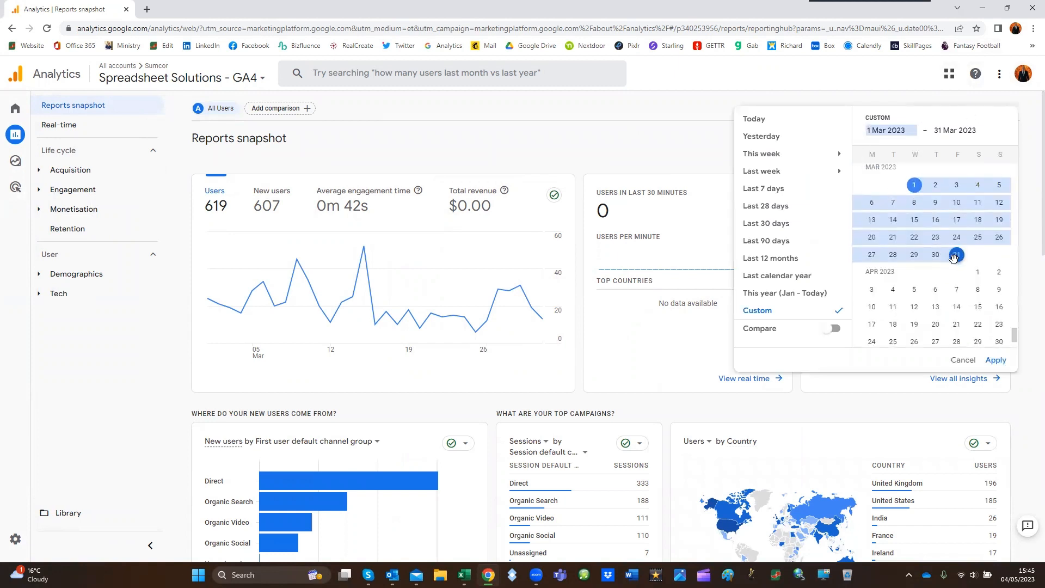
click(975, 272)
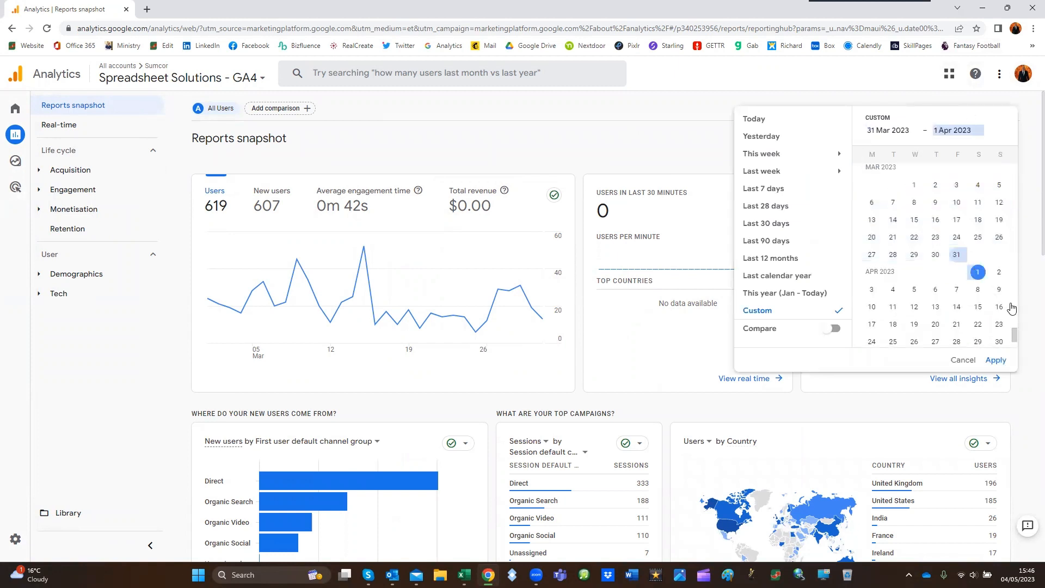
scroll(999, 310, down, 2)
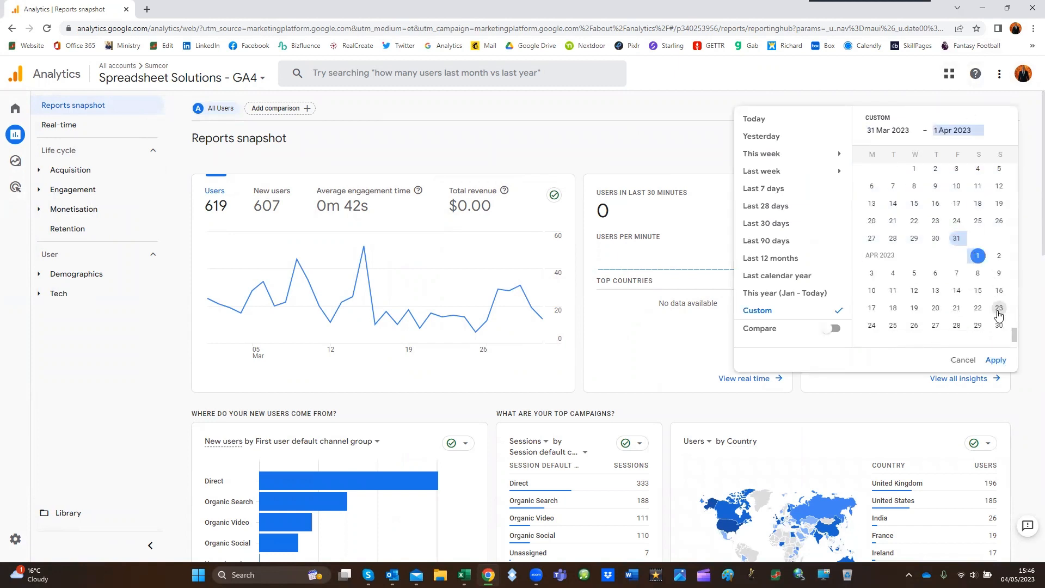
click(999, 306)
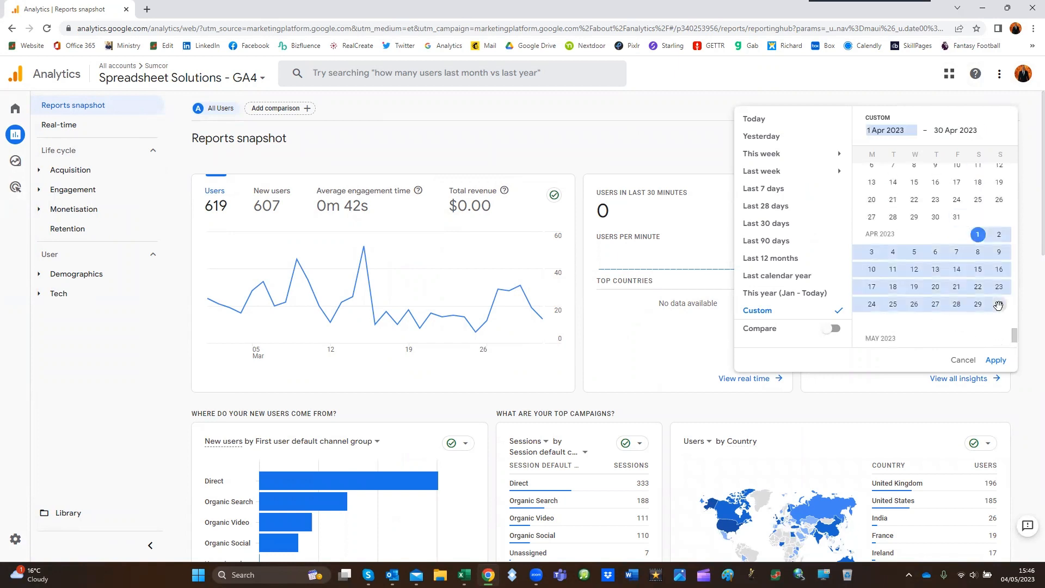
click(998, 362)
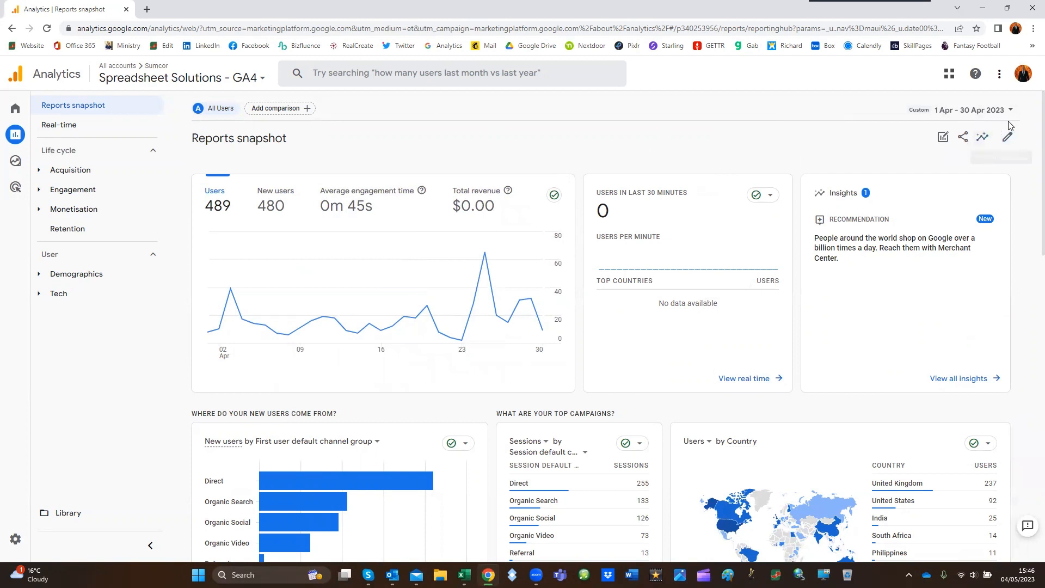
Export the April Reports snapshot as a CSV file and open the downloaded data-export (11).csv
click(963, 139)
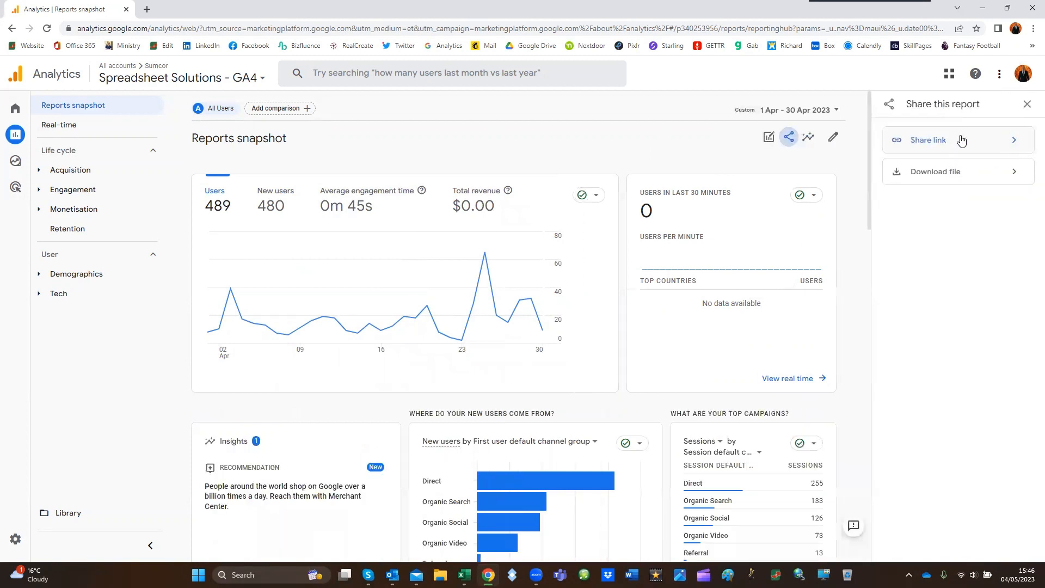
click(945, 172)
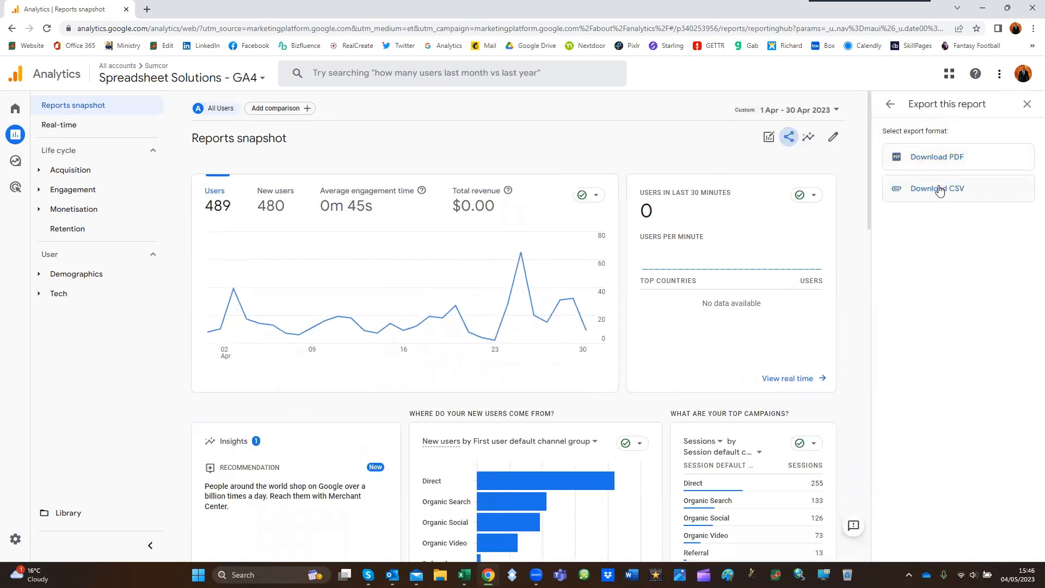
click(939, 189)
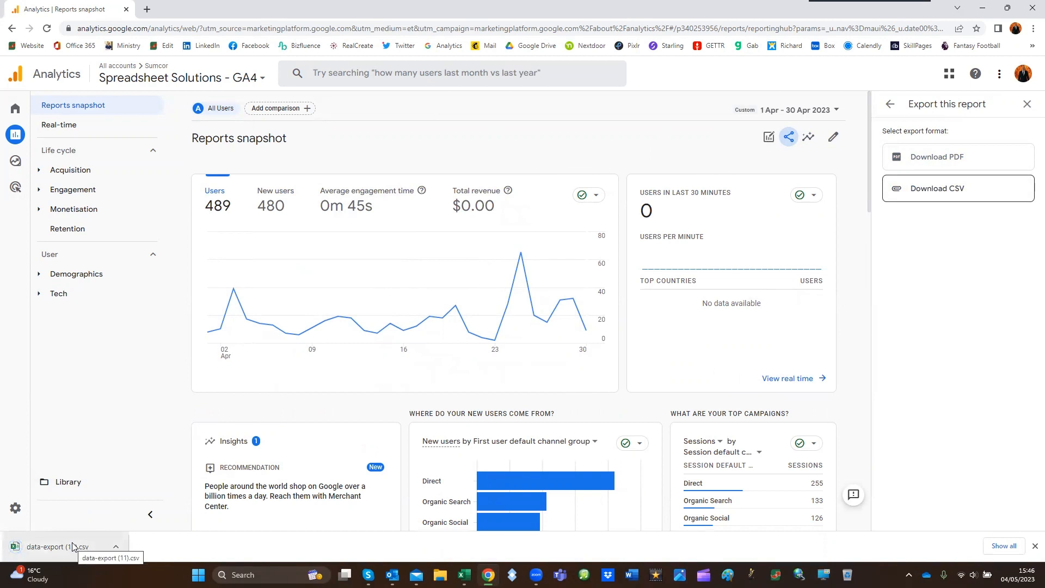
click(72, 546)
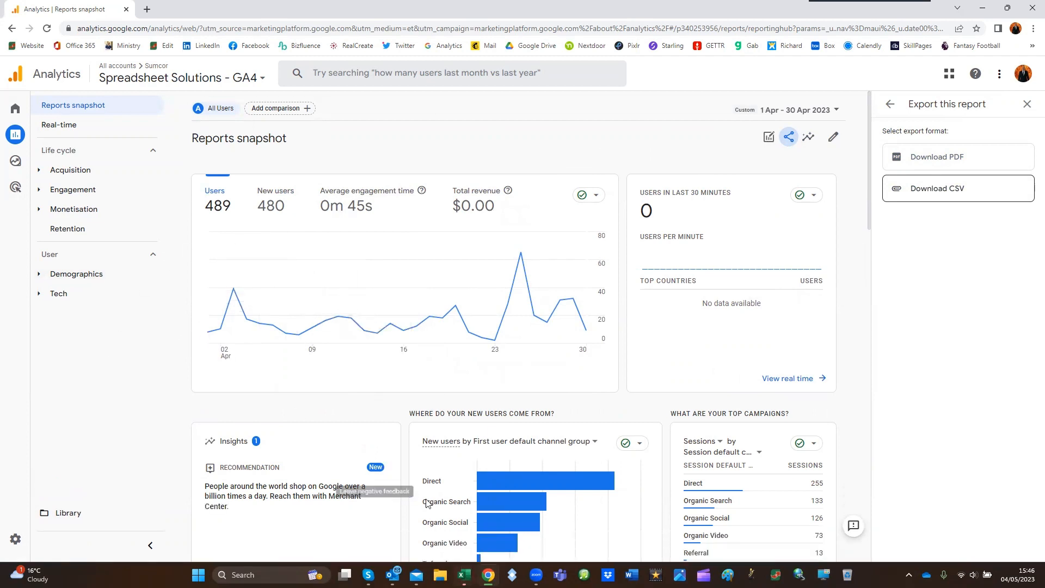
Switch to the data-export (11) workbook in Excel and look through its exported daily, source and country sections
click(508, 526)
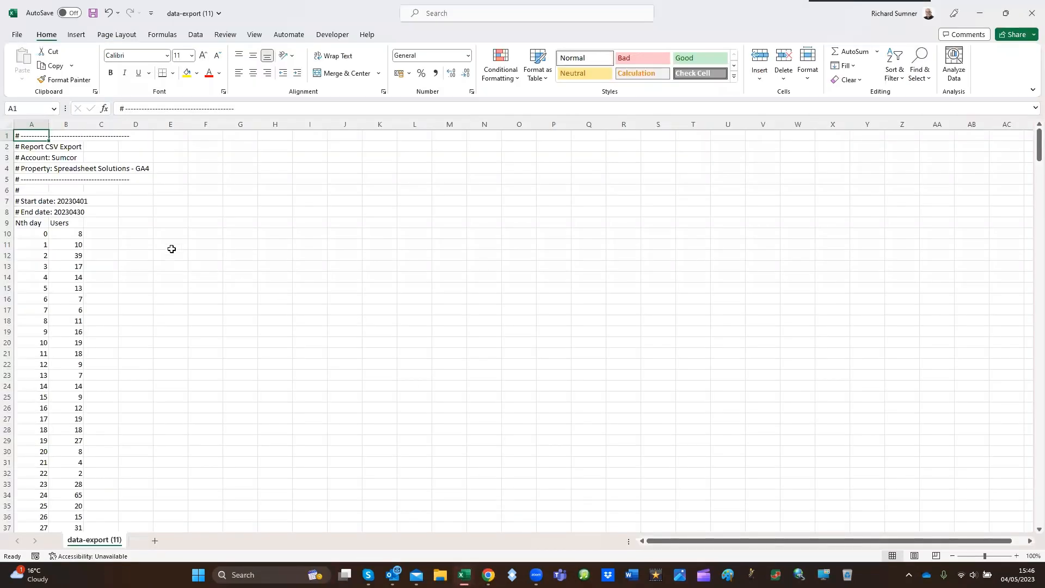
scroll(171, 247, down, 20)
scroll(103, 235, down, 20)
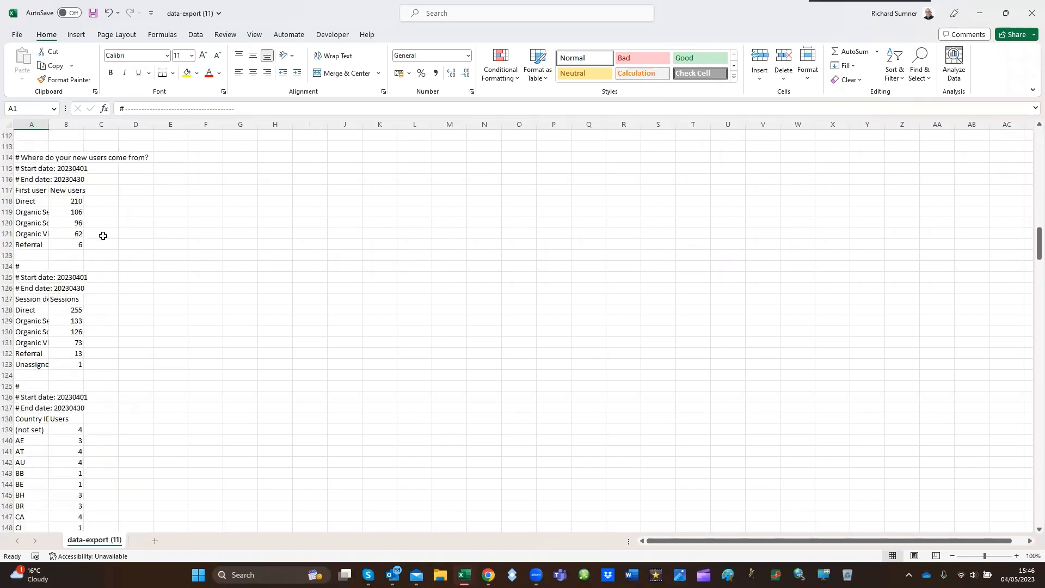
scroll(104, 234, up, 20)
scroll(105, 229, up, 20)
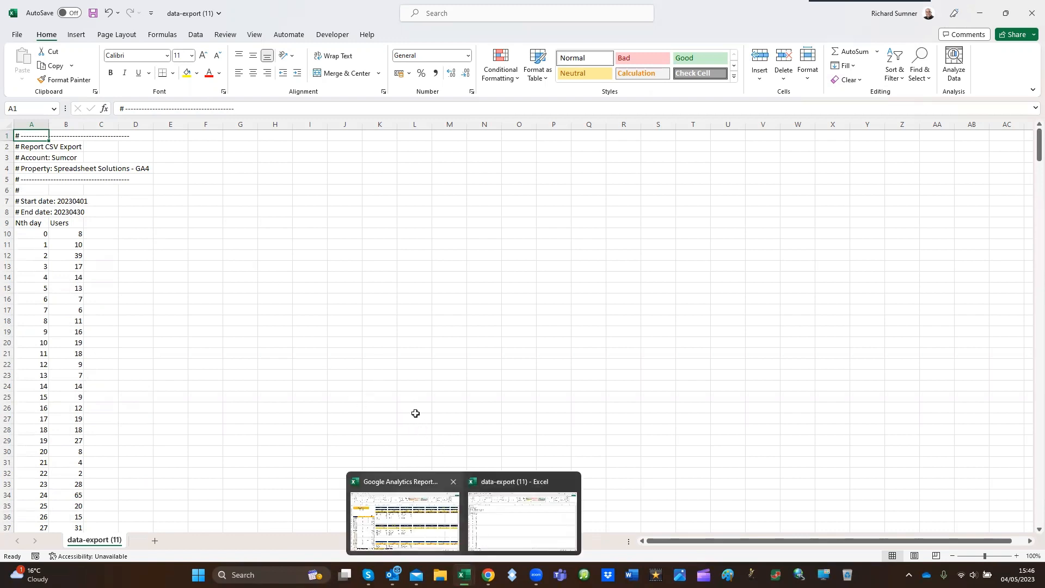
Bring up the Google Analytics Report workbook and arrange it side by side with data-export (11) at full screen height
click(424, 520)
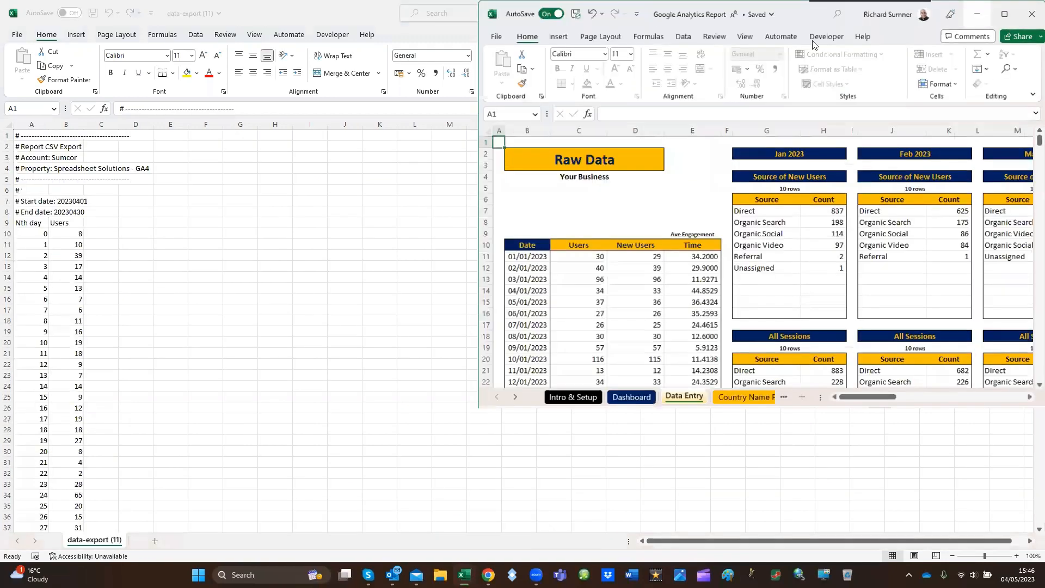
drag(813, 20, 810, 16)
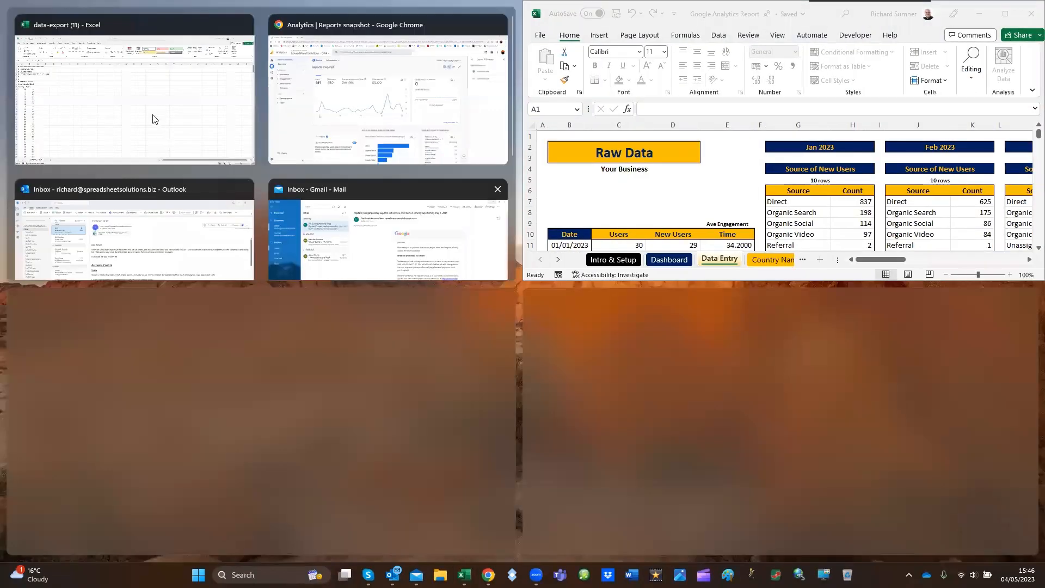
click(153, 116)
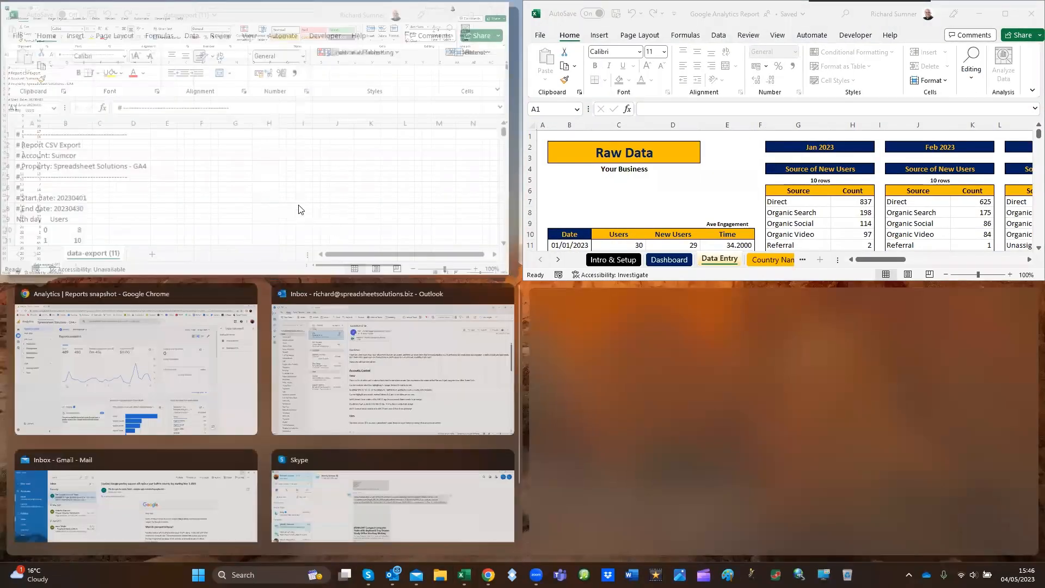
click(276, 270)
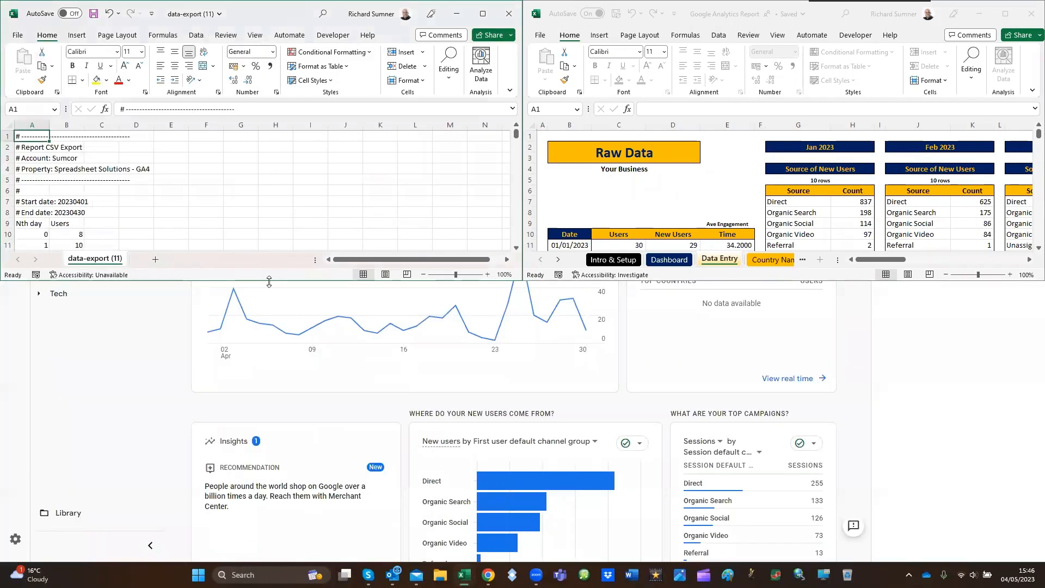
mouse_move(268, 281)
drag(268, 282, 263, 561)
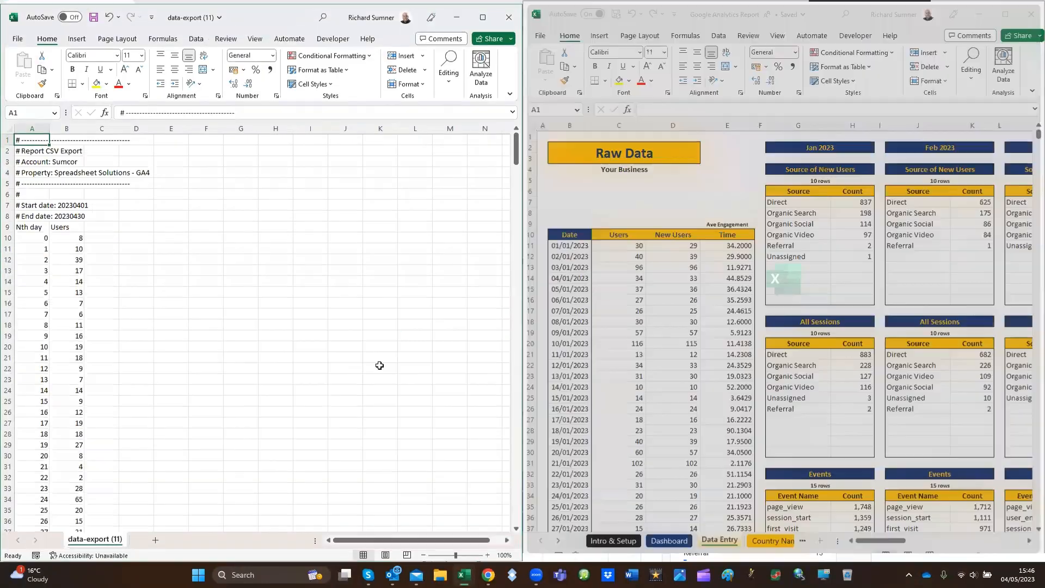
Examine the export's first daily block, including the Users heading and the Nth day values in A10:A39
click(97, 207)
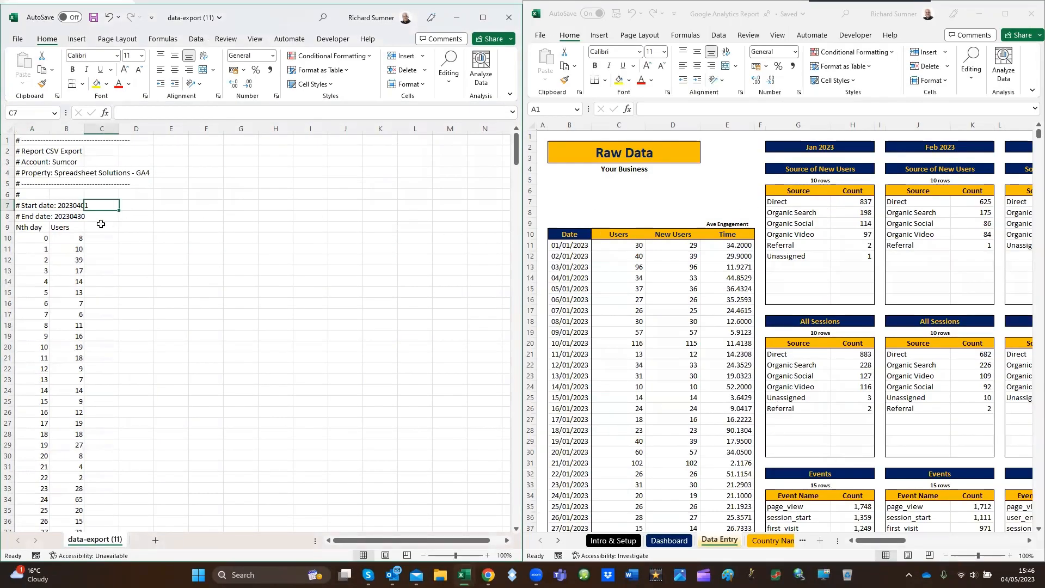
click(71, 229)
click(41, 234)
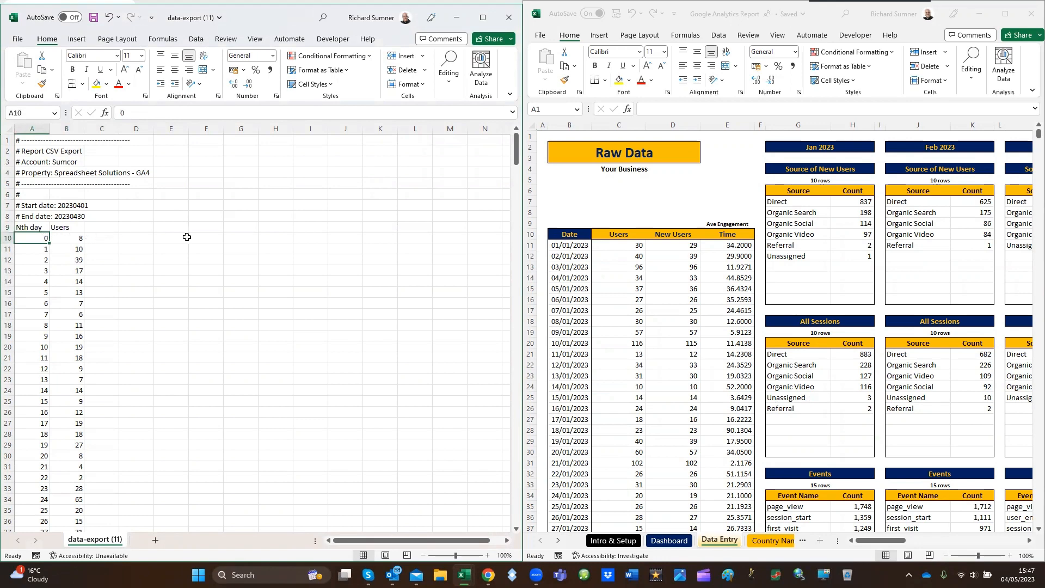
key(Right)
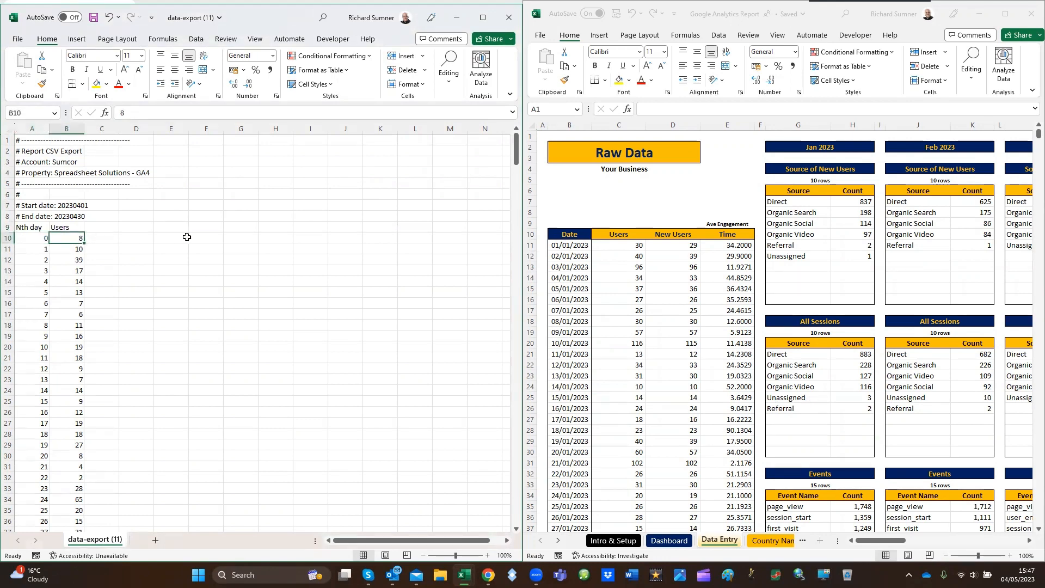
key(Left)
key(ctrl+shift+Down)
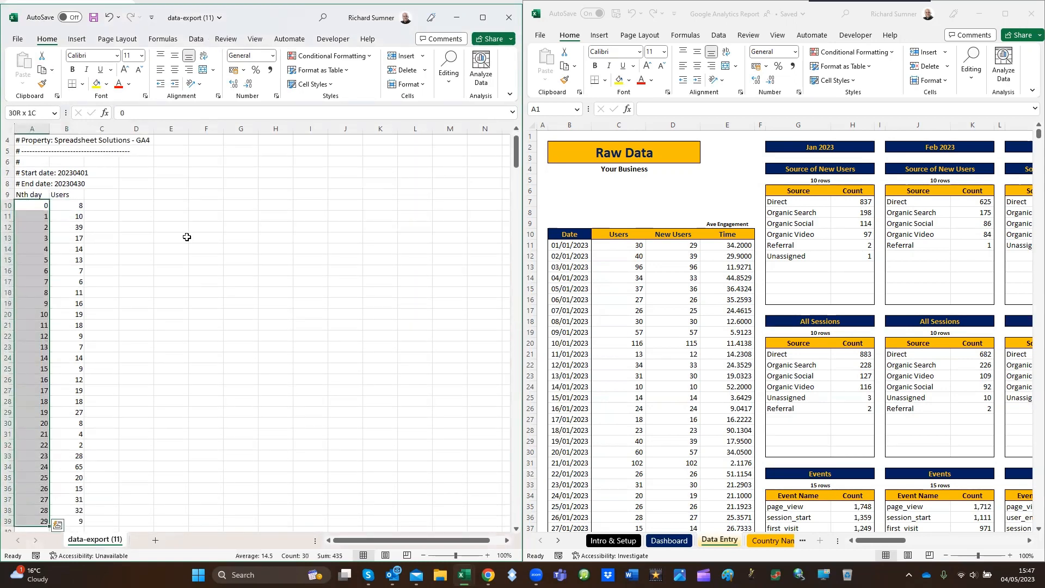
key(Up)
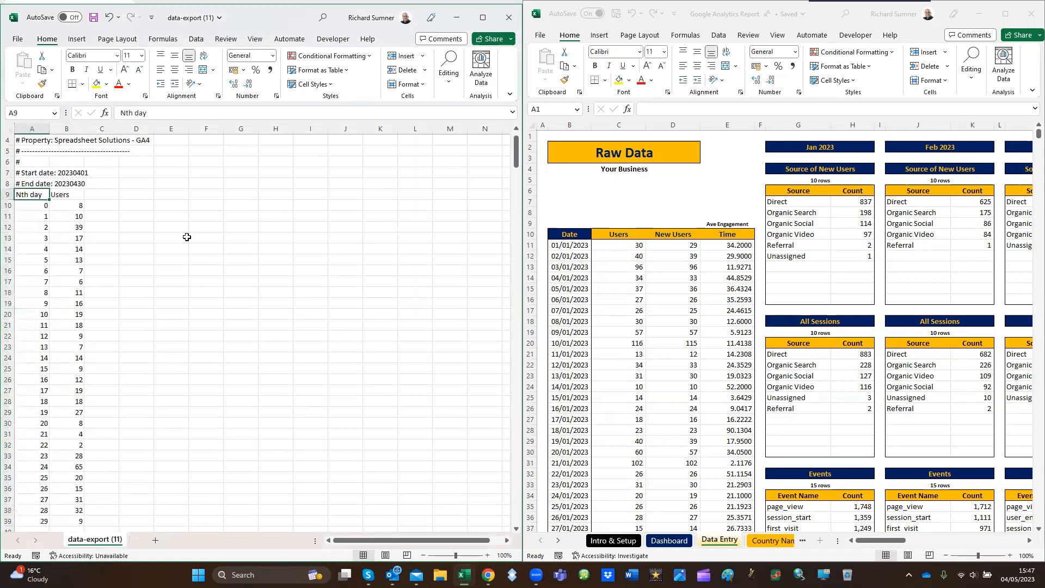
key(Down)
Copy the daily Users values in B10:B39 of the export
key(Right)
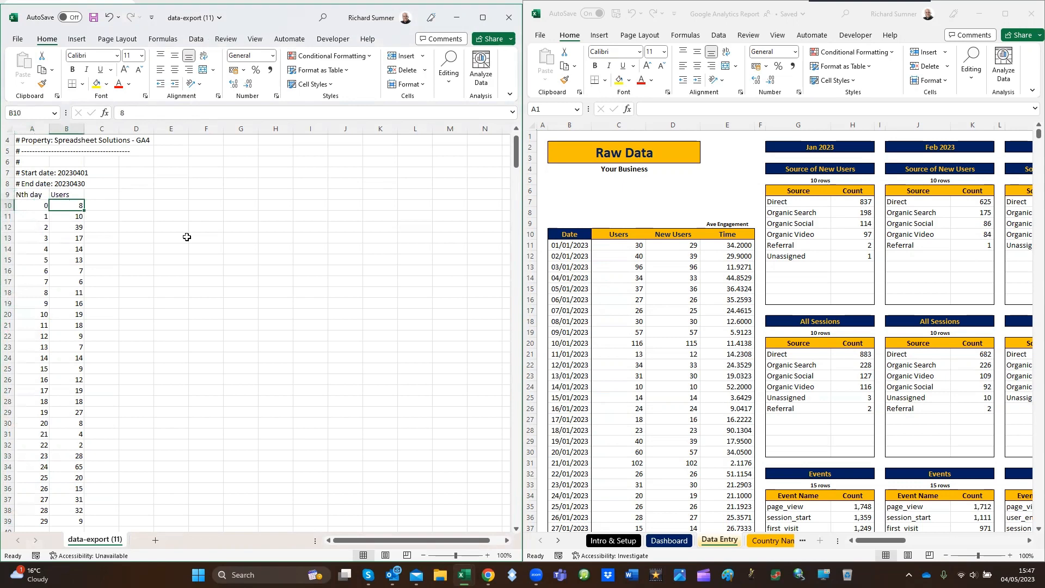
key(shift+Down)
key(shift+Down)
key(shift+Down)
key(shift+Down)
key(shift+Down)
key(shift+Down)
key(shift+Down)
key(shift+Down)
key(shift+Down)
key(shift+Down)
key(shift+Down)
key(shift+Down)
key(shift+Down)
key(shift+Down)
key(shift+Down)
key(shift+Down)
key(shift+Down)
key(shift+Down)
key(shift+Down)
key(shift+Down)
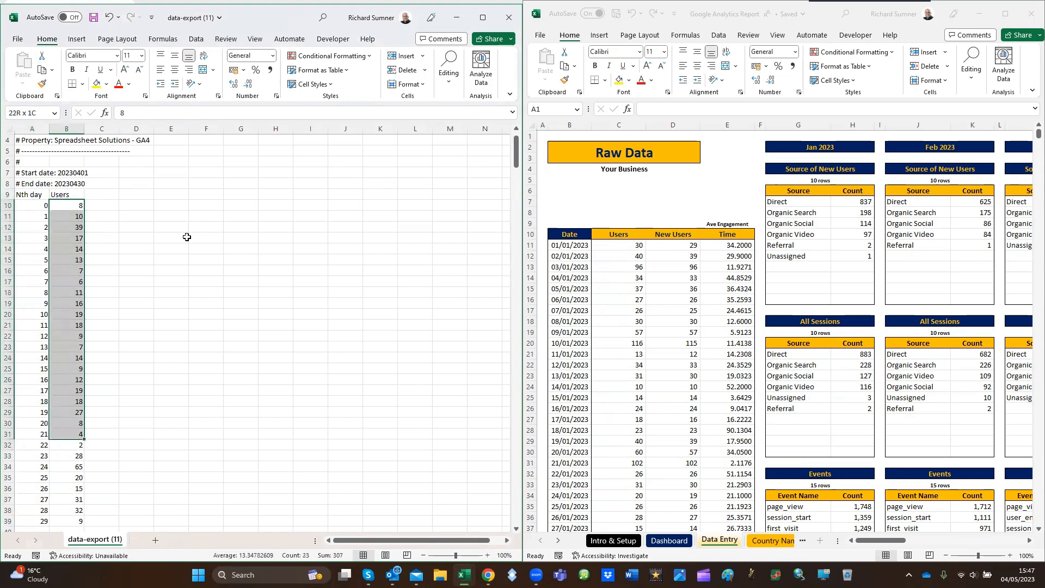
key(shift+Down)
key(shift+Down)
key(shift+Down)
key(shift+Down)
key(shift+Up)
key(shift+Up)
key(shift+Up)
key(shift+Up)
key(shift+Up)
key(shift+Up)
key(shift+Up)
key(shift+Up)
key(shift+Up)
key(shift+Up)
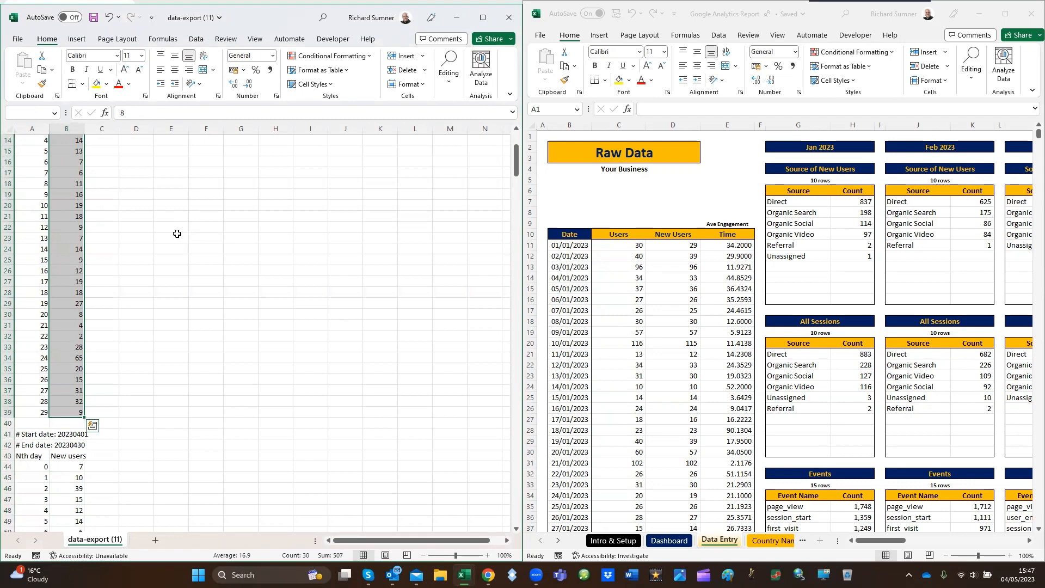
right_click(83, 210)
click(109, 239)
scroll(110, 236, up, 5)
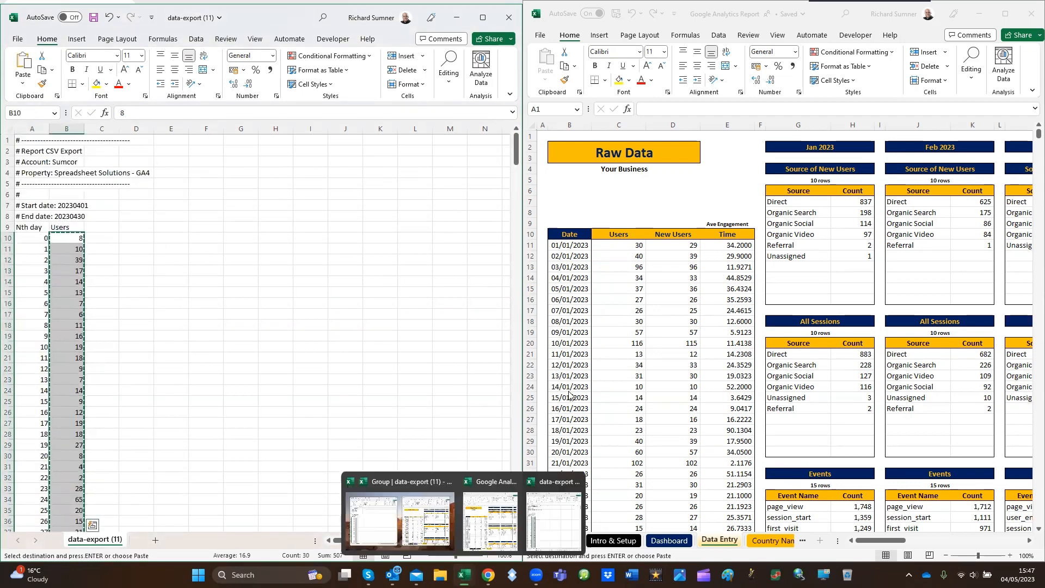
Paste the copied counts as values into the Data Entry sheet's Users column from 01/04/2023 (C101) and check them against the April dates
click(636, 266)
scroll(641, 307, down, 6)
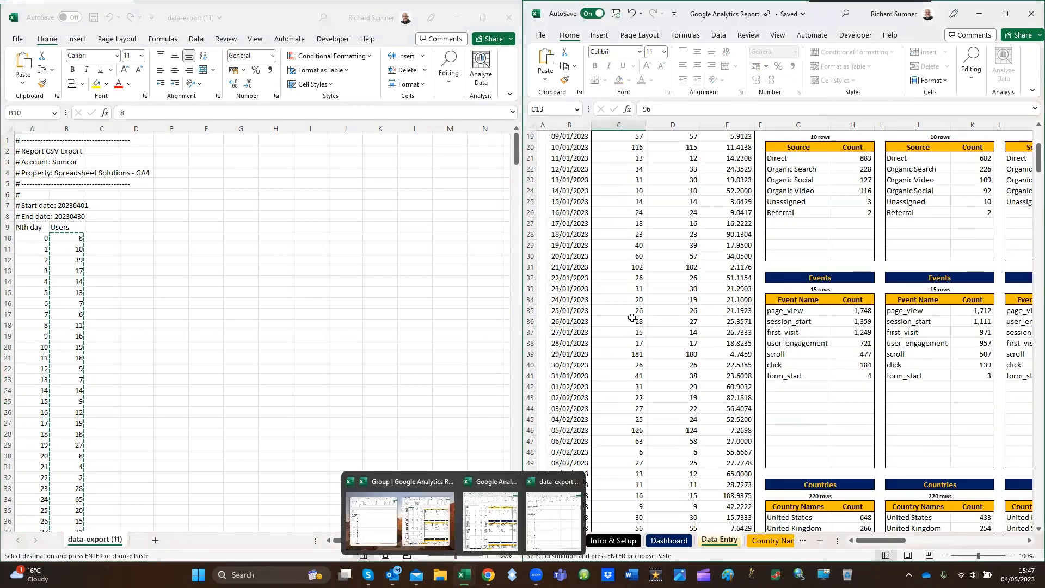
click(615, 384)
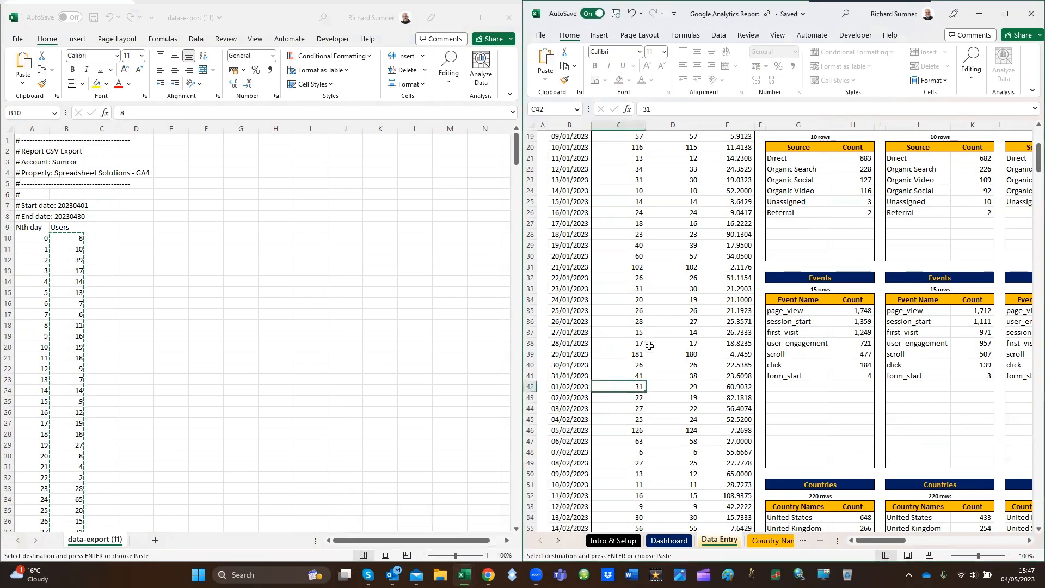
scroll(651, 343, down, 9)
scroll(651, 344, down, 16)
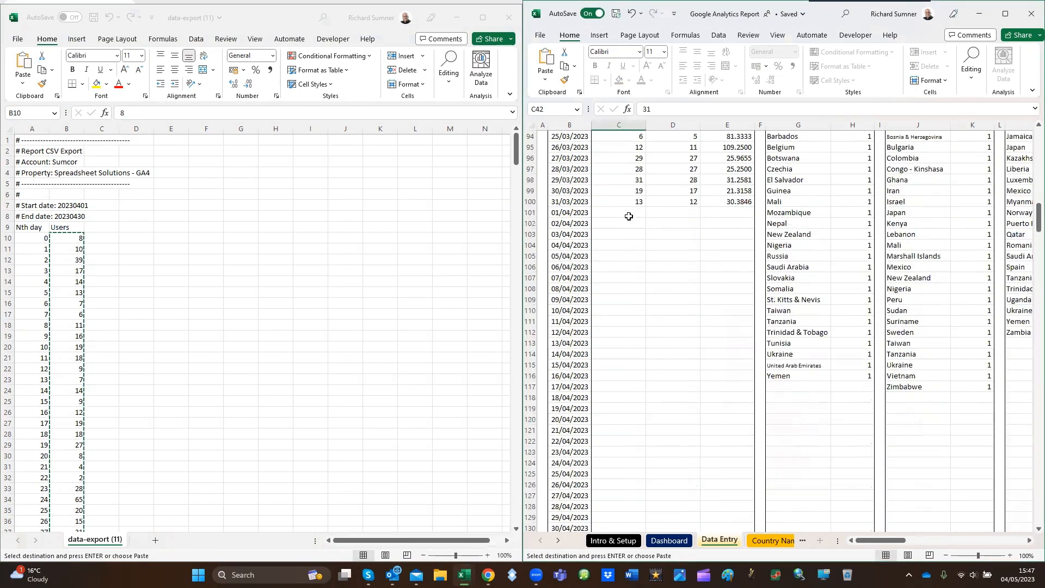
click(629, 217)
right_click(628, 216)
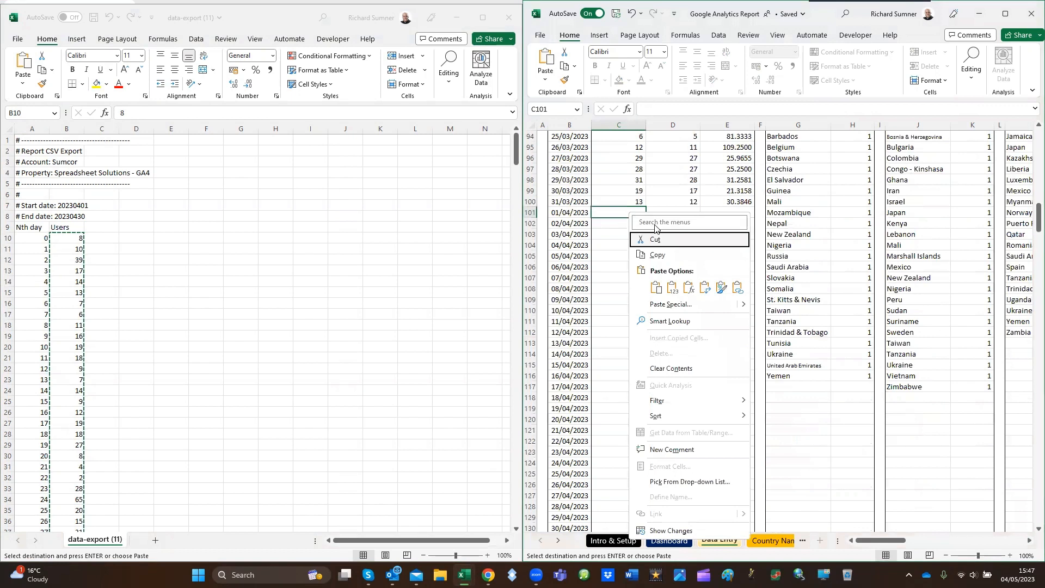
click(672, 288)
scroll(666, 237, down, 5)
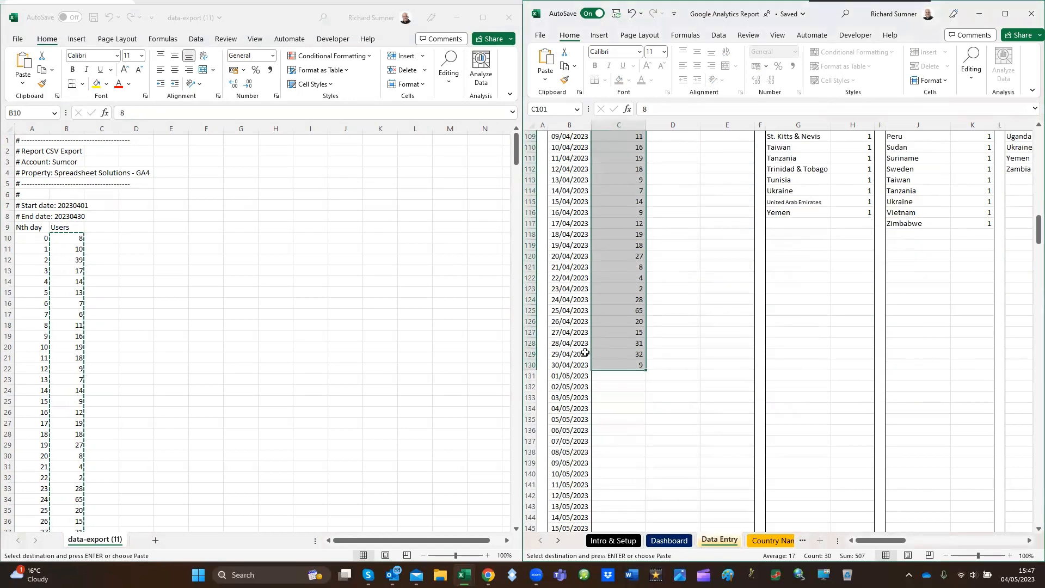
scroll(677, 360, up, 7)
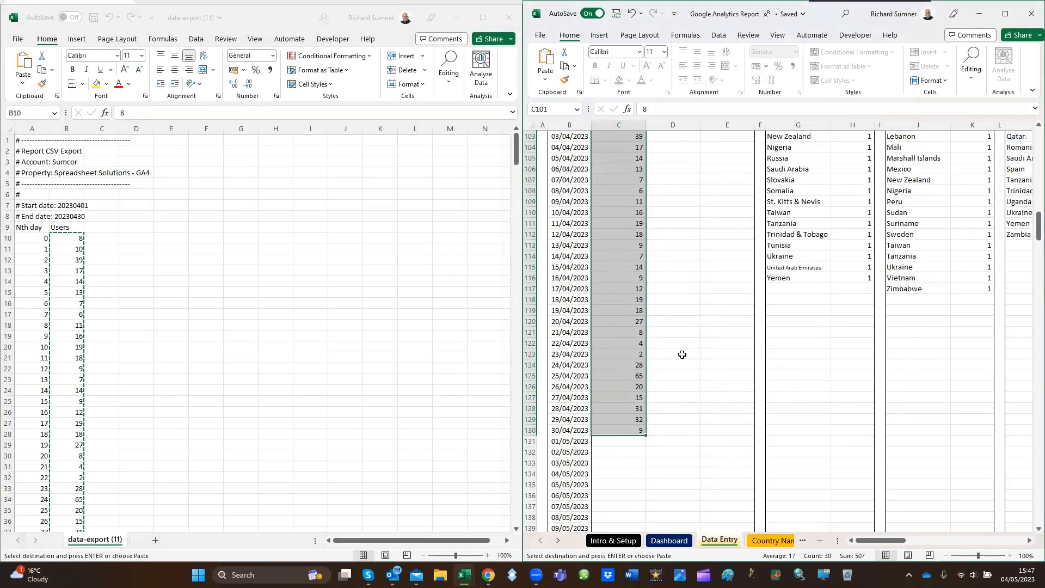
scroll(663, 283, up, 20)
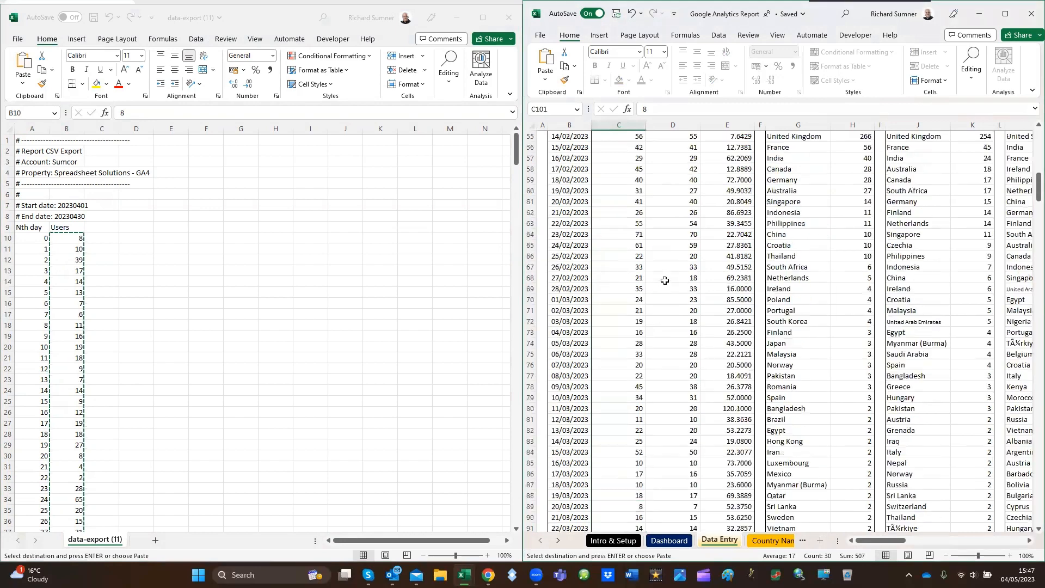
scroll(664, 275, down, 3)
scroll(665, 275, down, 19)
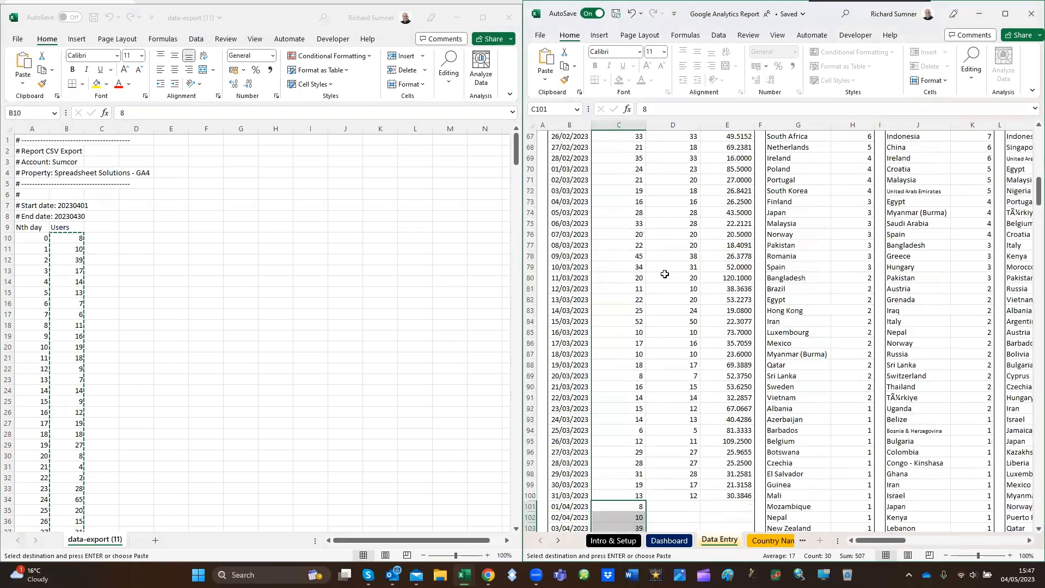
scroll(279, 305, down, 14)
Copy the daily New users values in B44:B73 of the export
click(126, 289)
scroll(125, 288, down, 11)
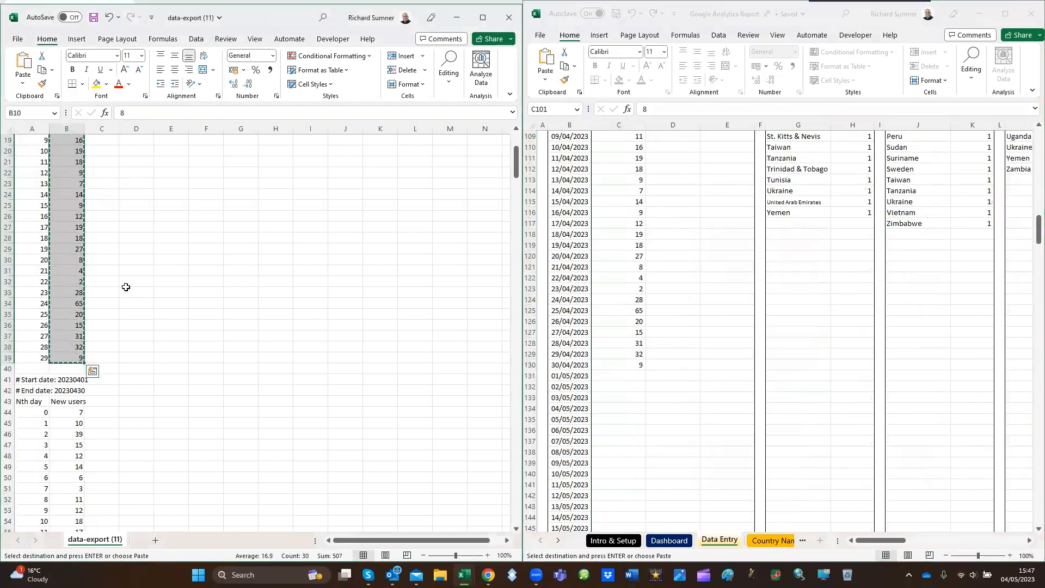
click(82, 250)
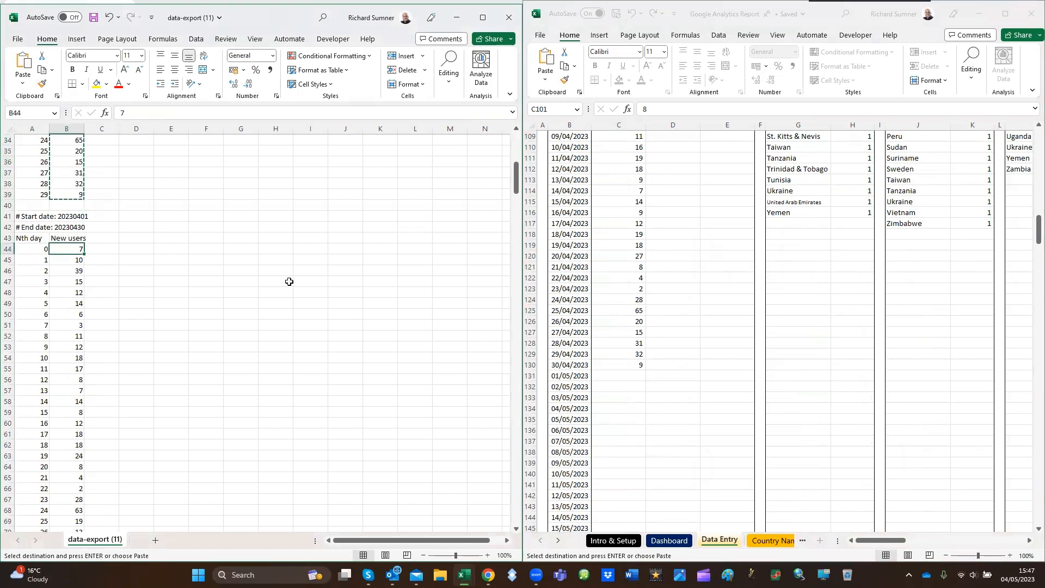
key(ctrl+shift+Down)
right_click(71, 254)
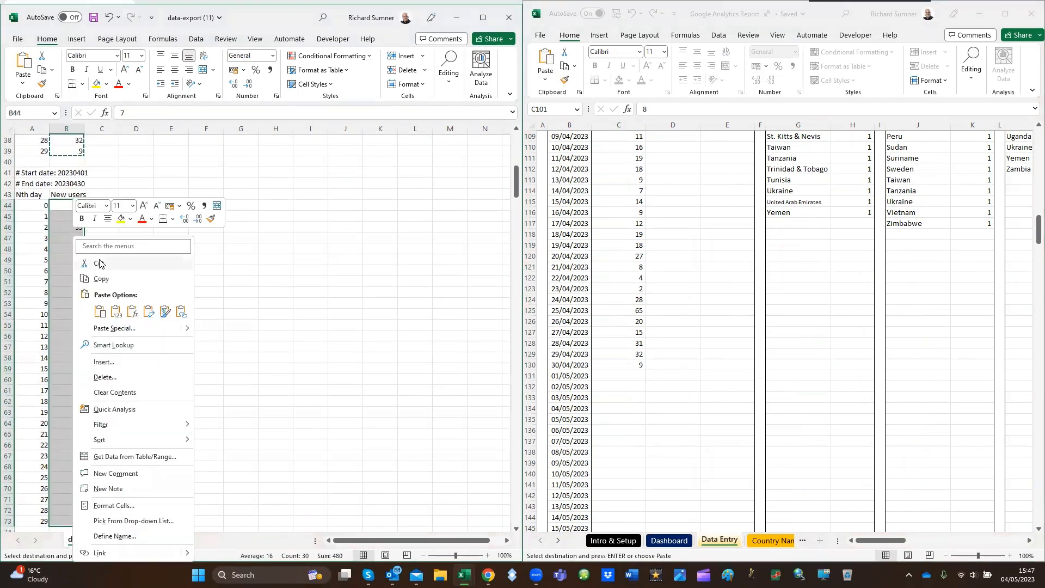
click(98, 278)
scroll(644, 245, up, 12)
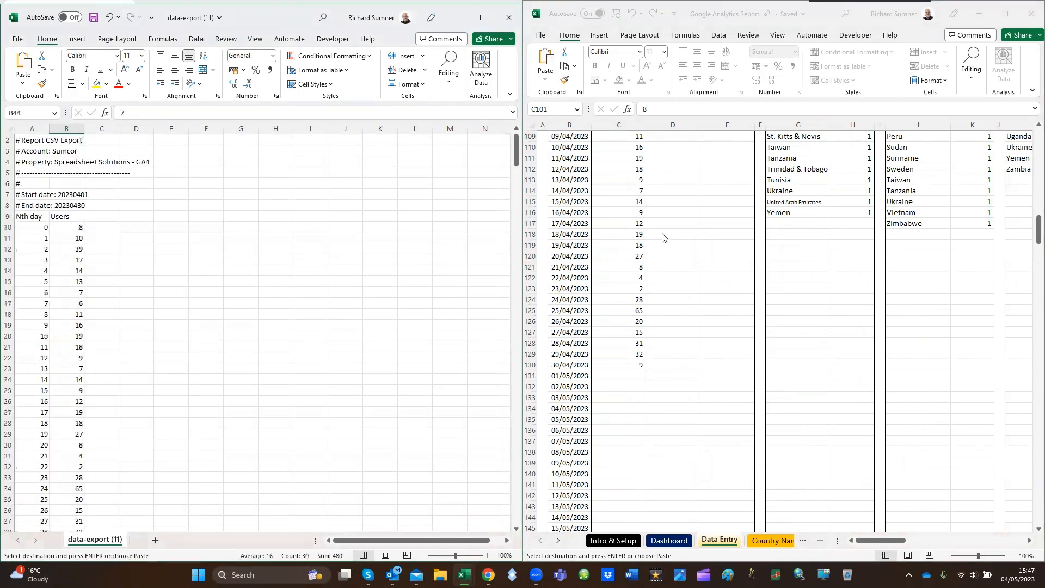
Paste the copied counts into the Data Entry sheet's New Users column from 01/04/2023 (D101)
click(663, 234)
scroll(663, 232, up, 9)
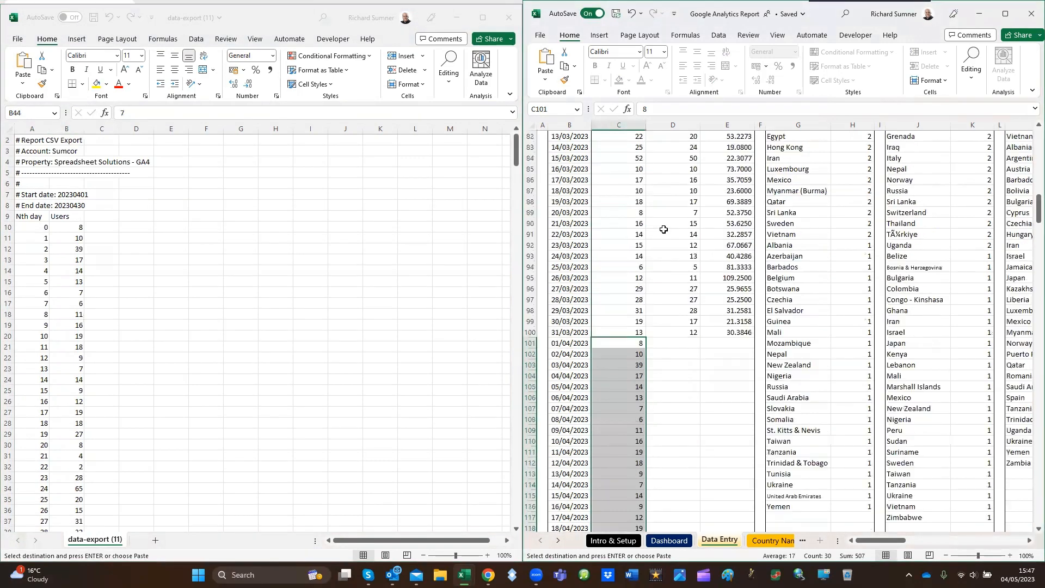
right_click(666, 340)
click(708, 105)
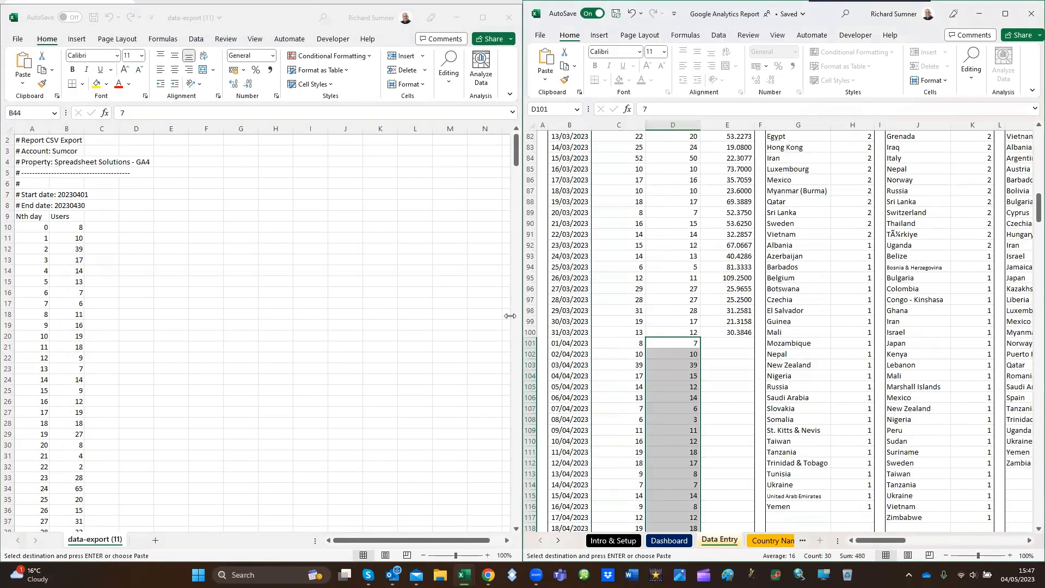
scroll(186, 350, down, 4)
Copy the daily Average engagement time values in B78:B107 of the export
click(129, 368)
scroll(128, 367, down, 20)
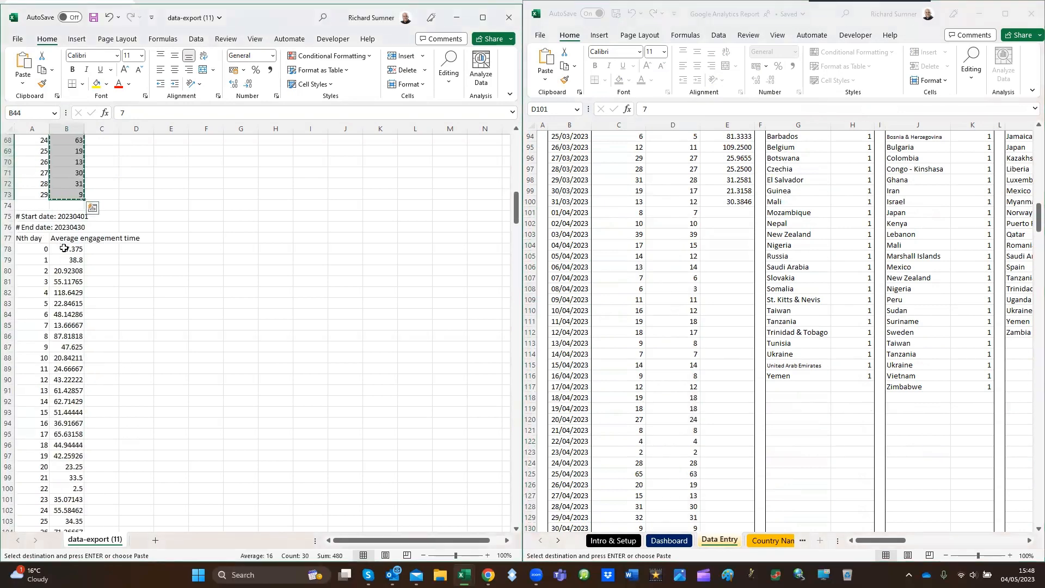
click(64, 248)
key(ctrl+shift+Down)
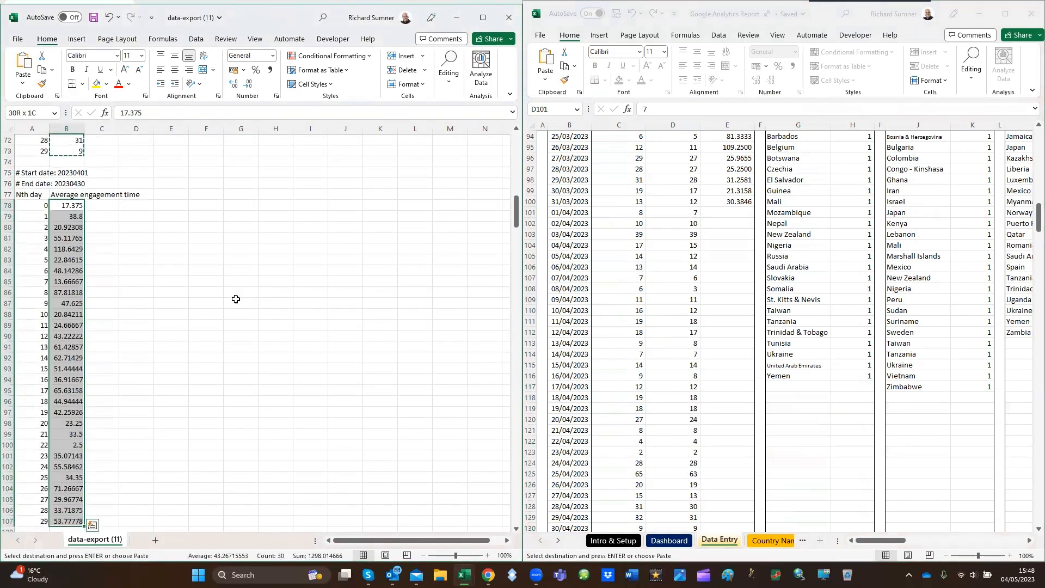
right_click(75, 279)
click(97, 280)
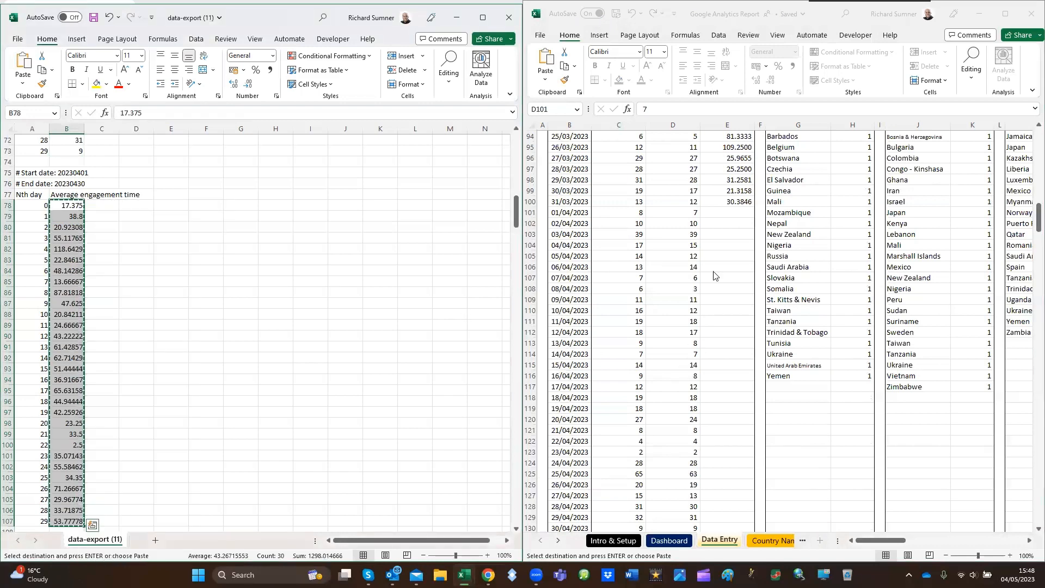
Paste the copied engagement times as values into the Data Entry sheet's Time column from 01/04/2023 (E101) and check them against the April dates
click(724, 213)
click(724, 212)
right_click(726, 213)
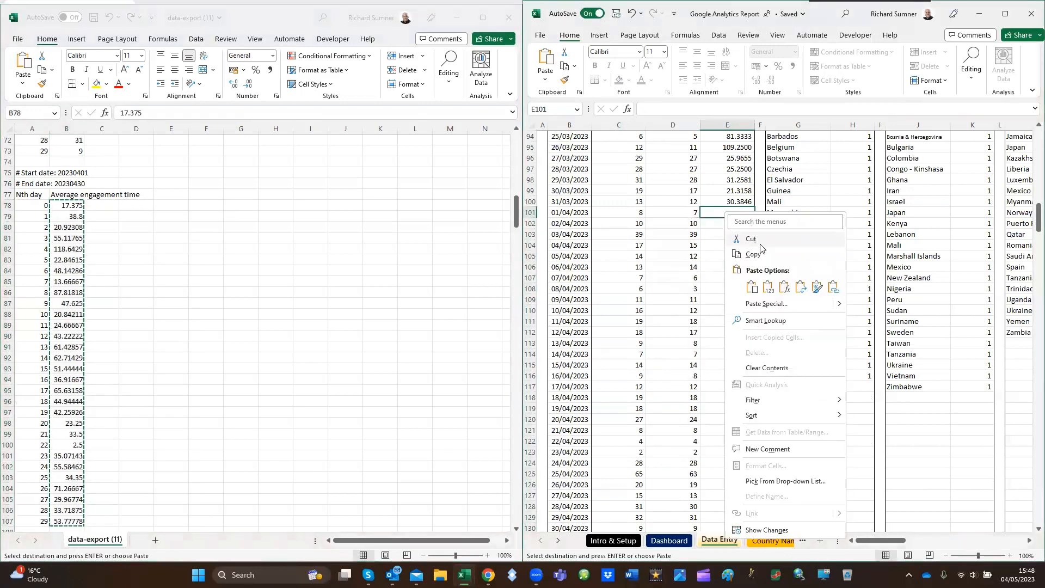
click(768, 286)
scroll(747, 285, down, 8)
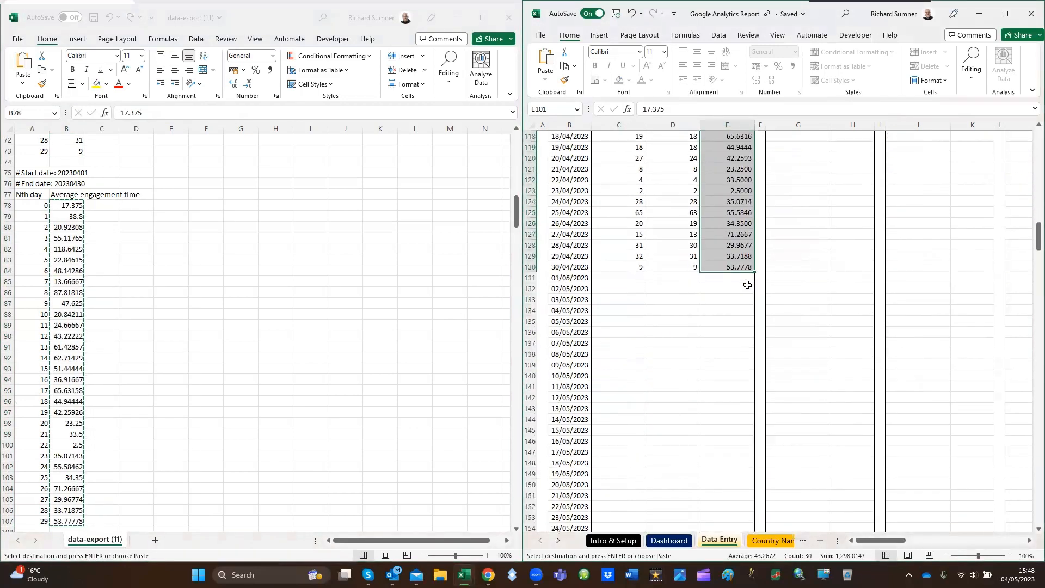
scroll(748, 284, up, 9)
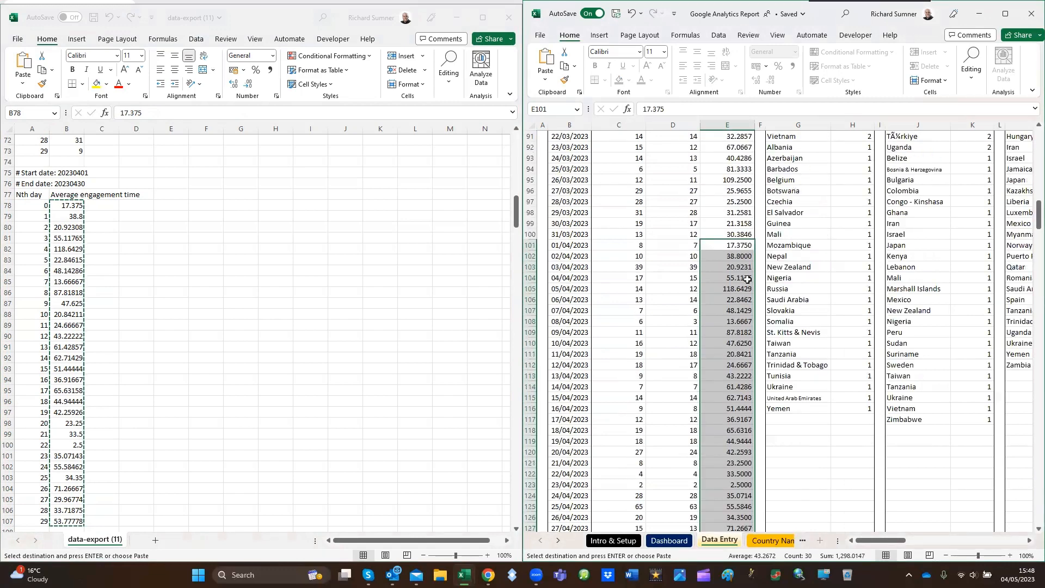
Go to the Apr 2023 blocks of the Data Entry sheet and select the first Source of New Users cell (P7)
scroll(747, 279, up, 20)
scroll(750, 261, up, 7)
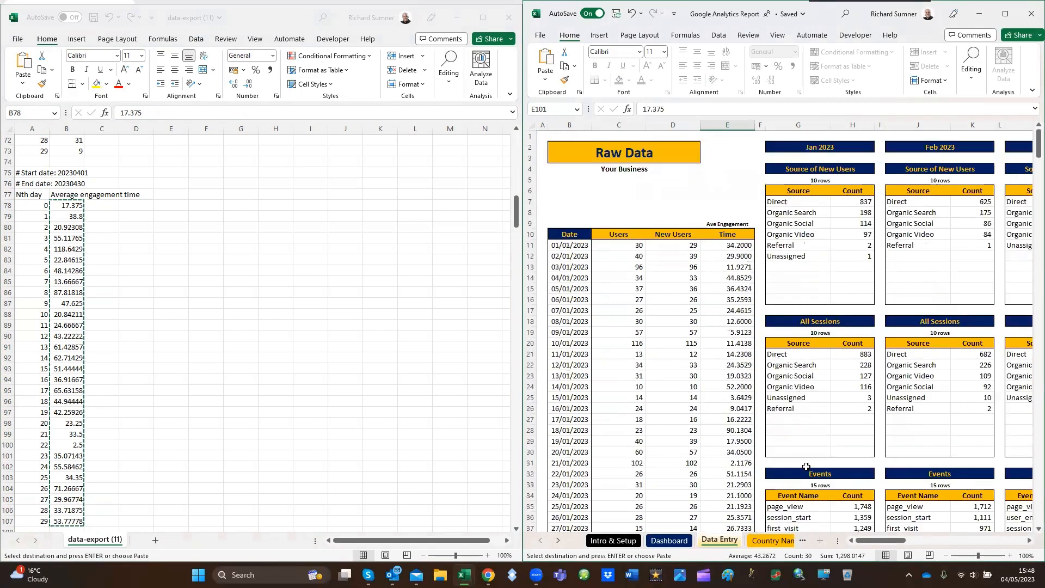
click(850, 398)
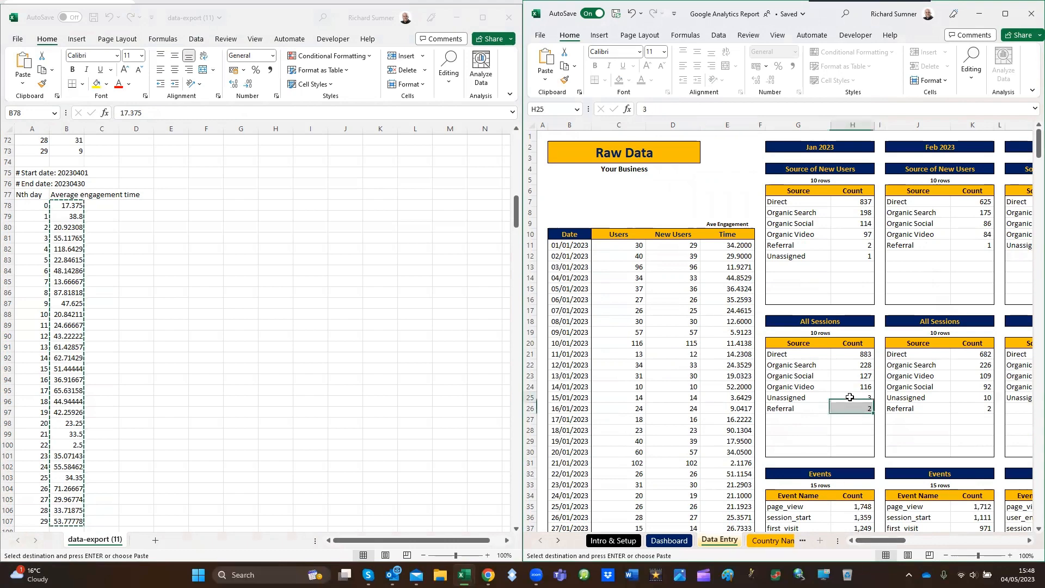
key(Right)
key(Right)
key(Right)
key(Right)
key(Right)
key(Right)
key(Right)
key(Right)
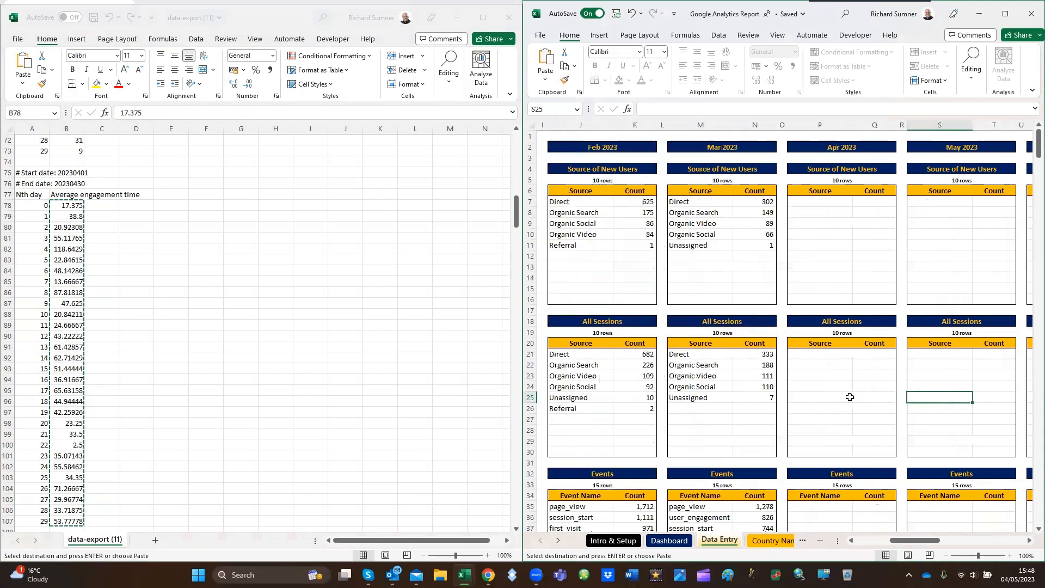
click(826, 204)
scroll(207, 368, down, 5)
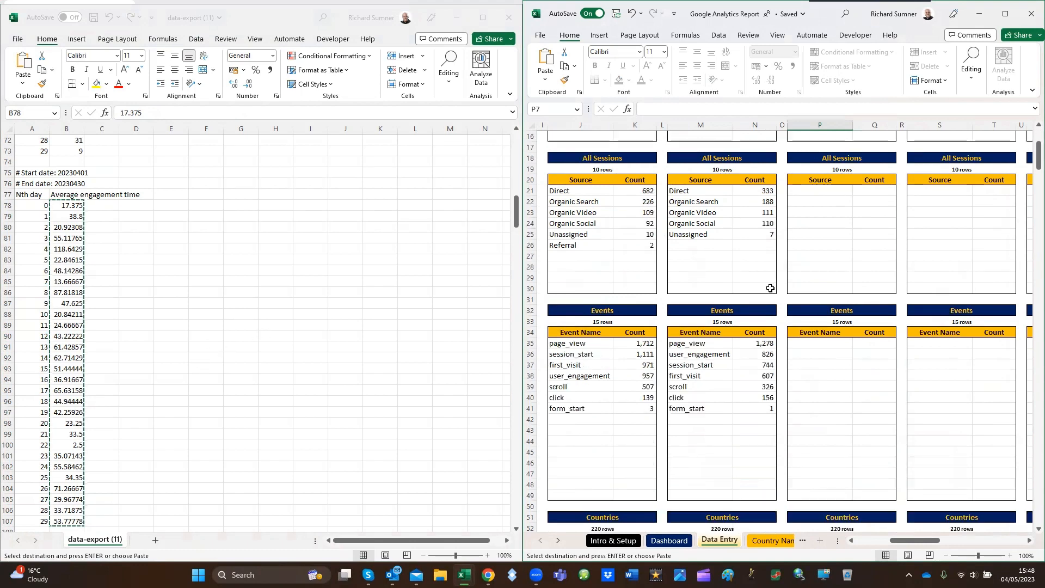
scroll(770, 288, up, 5)
Copy the new-user sources and their counts in A118:B122 of the export
scroll(294, 315, down, 11)
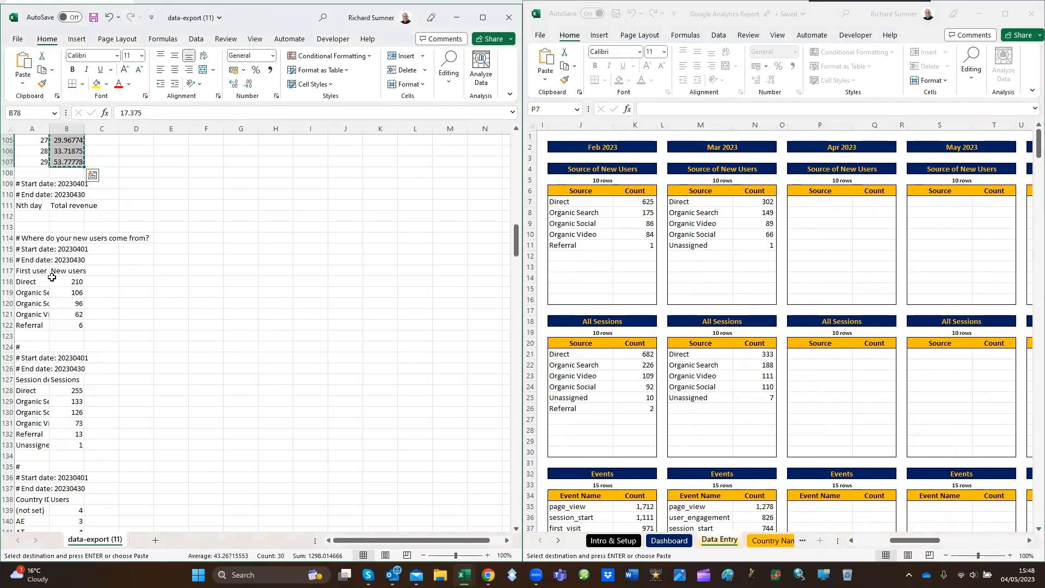
drag(41, 283, 68, 327)
click(70, 283)
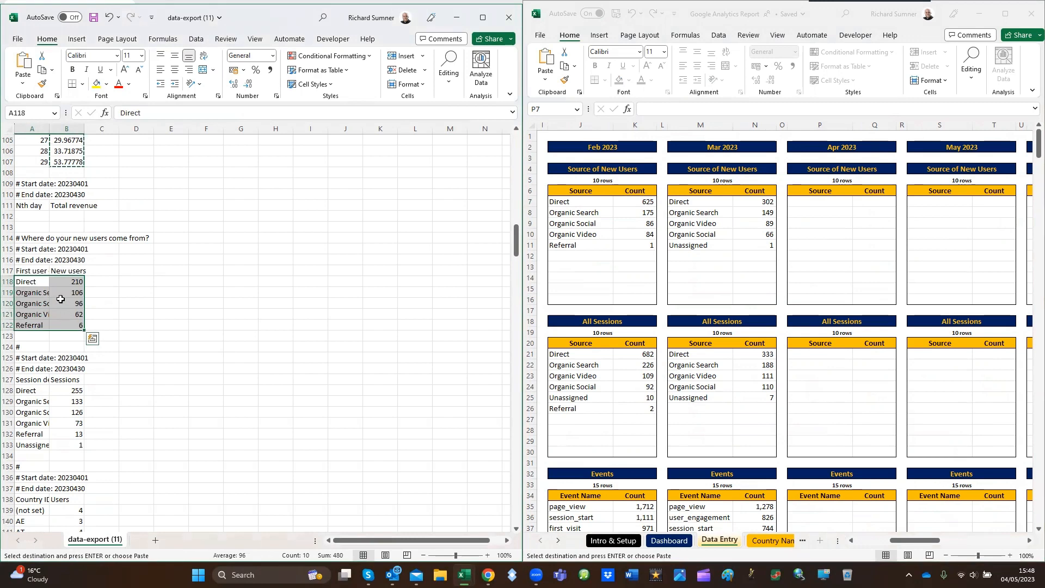
right_click(63, 303)
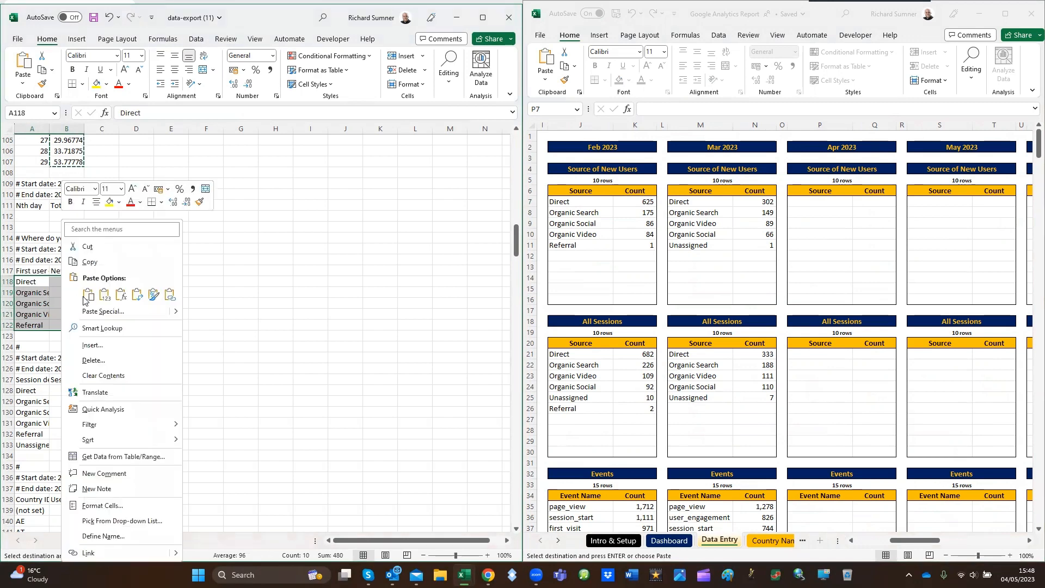
click(90, 262)
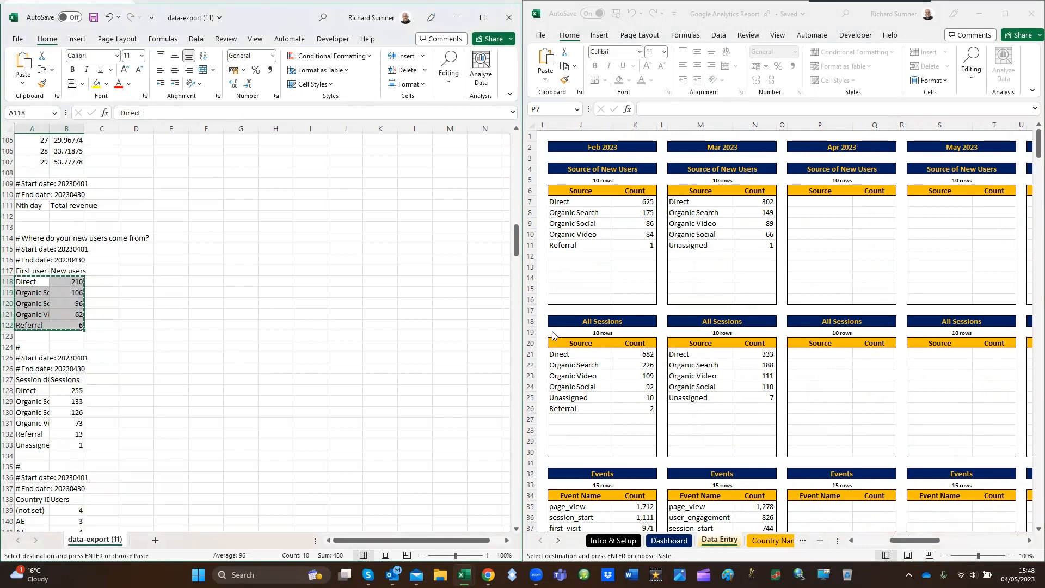
Paste the copied sources as values into the Apr 2023 Source of New Users block from P7
click(827, 203)
right_click(831, 206)
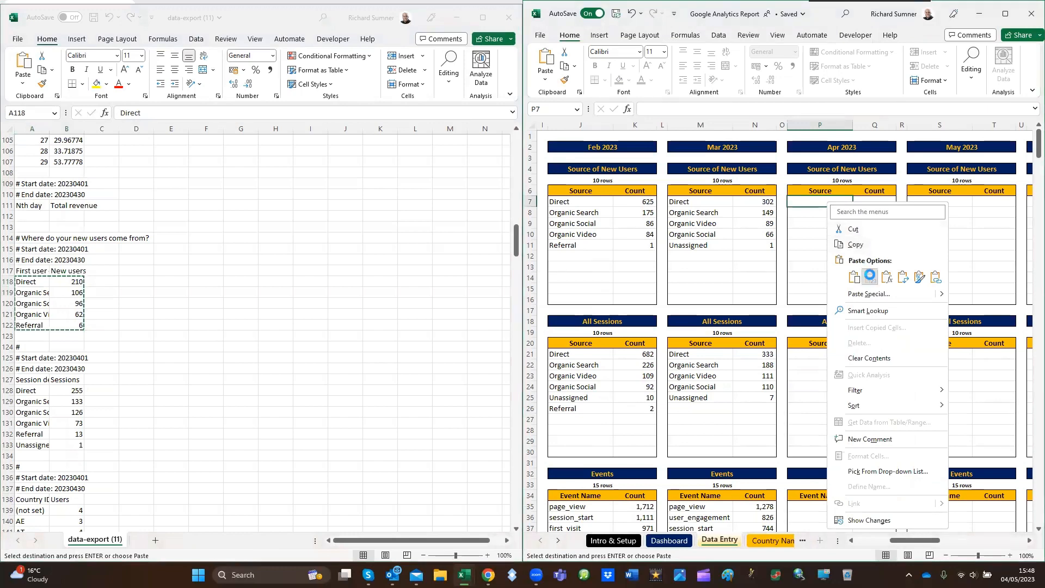
click(870, 277)
Copy the session sources and their counts in A128:B133 of the export
click(154, 367)
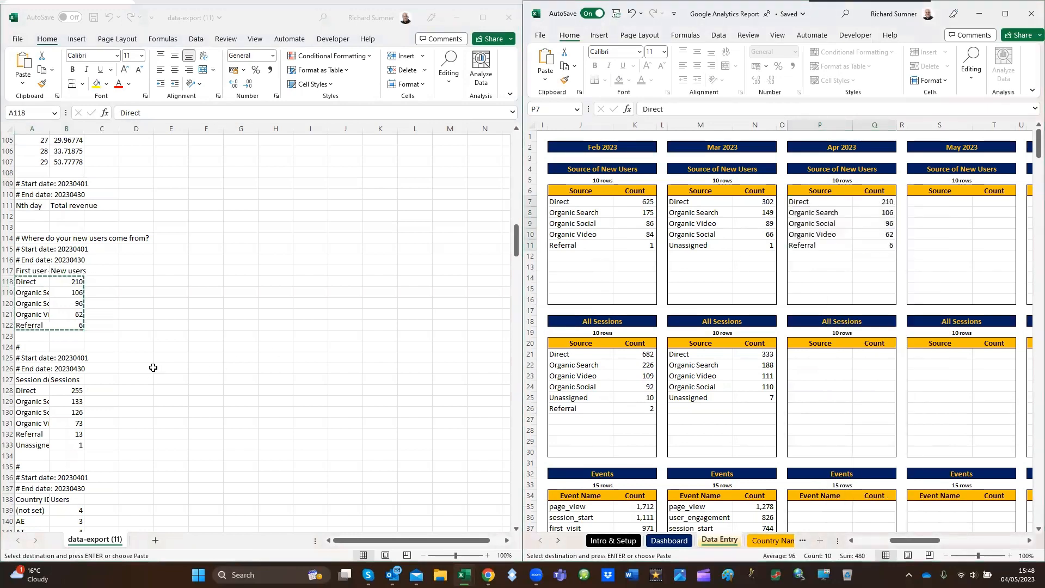
scroll(152, 367, down, 2)
drag(32, 326, 68, 380)
right_click(64, 362)
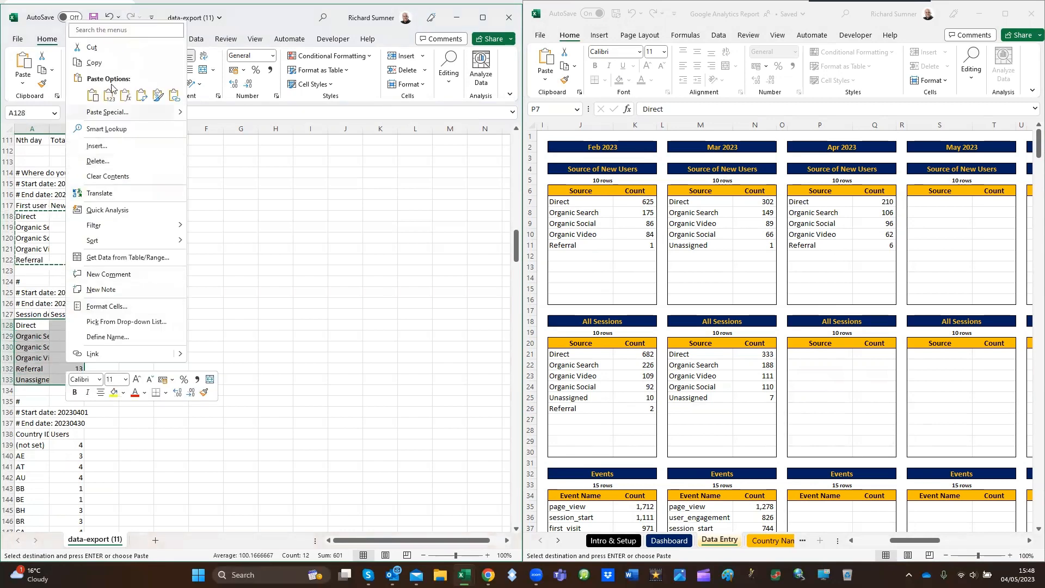
click(85, 56)
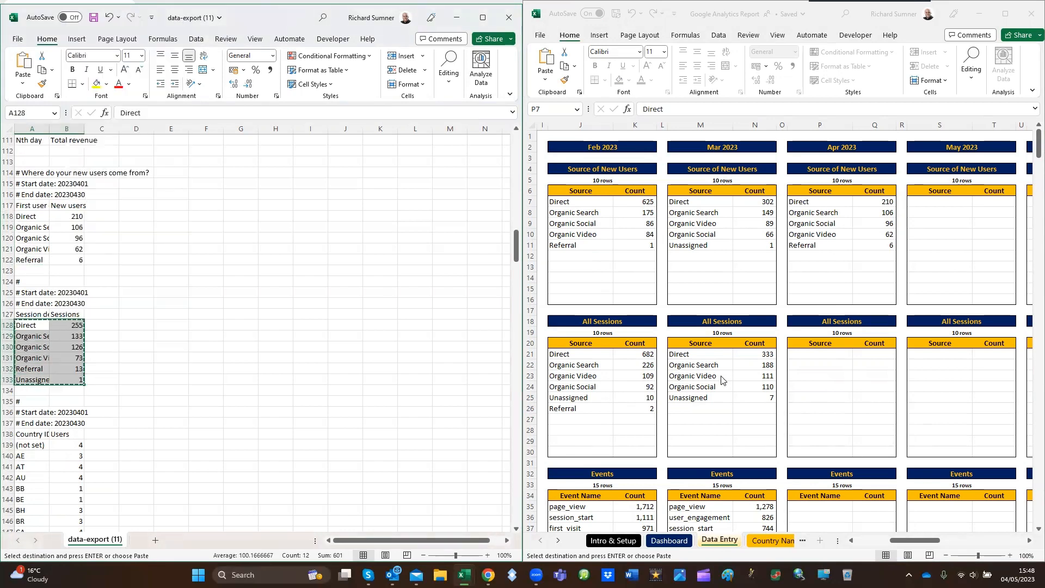
Paste the copied sessions as values into the Apr 2023 All Sessions block from P21, and select the first Apr 2023 Countries cell (P54)
click(810, 353)
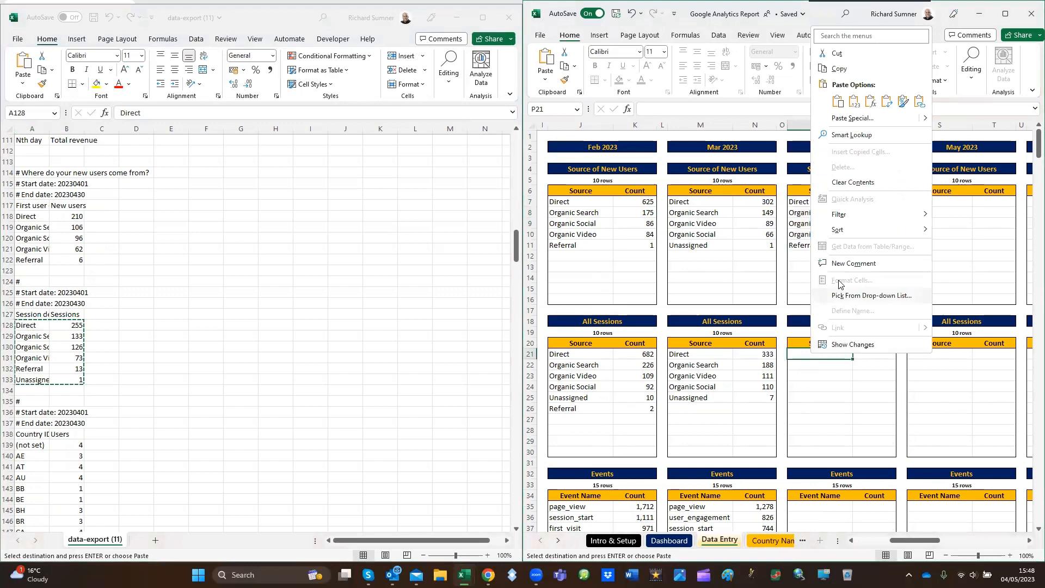
click(854, 101)
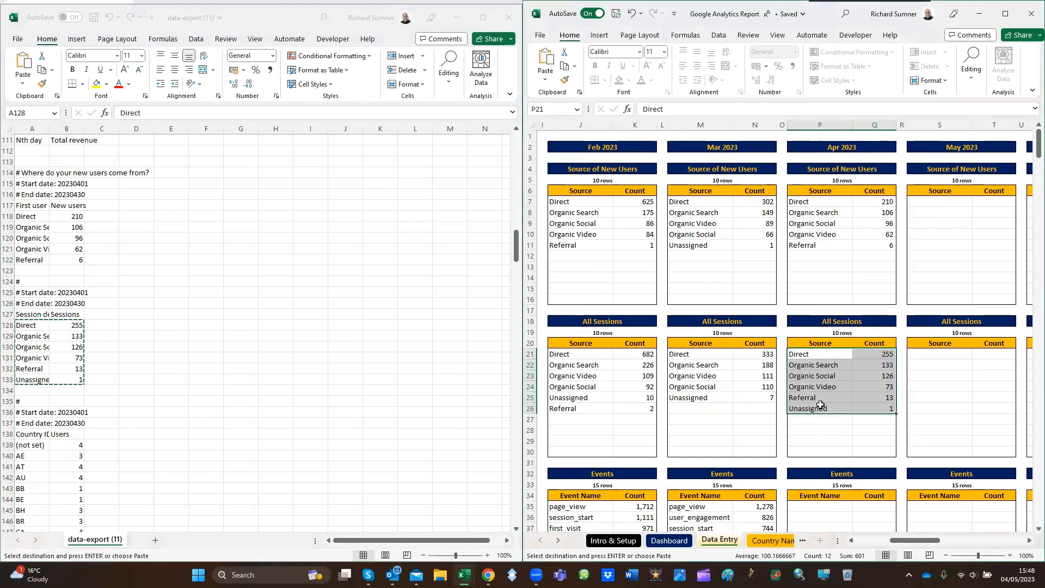
scroll(792, 400, down, 5)
scroll(789, 395, down, 2)
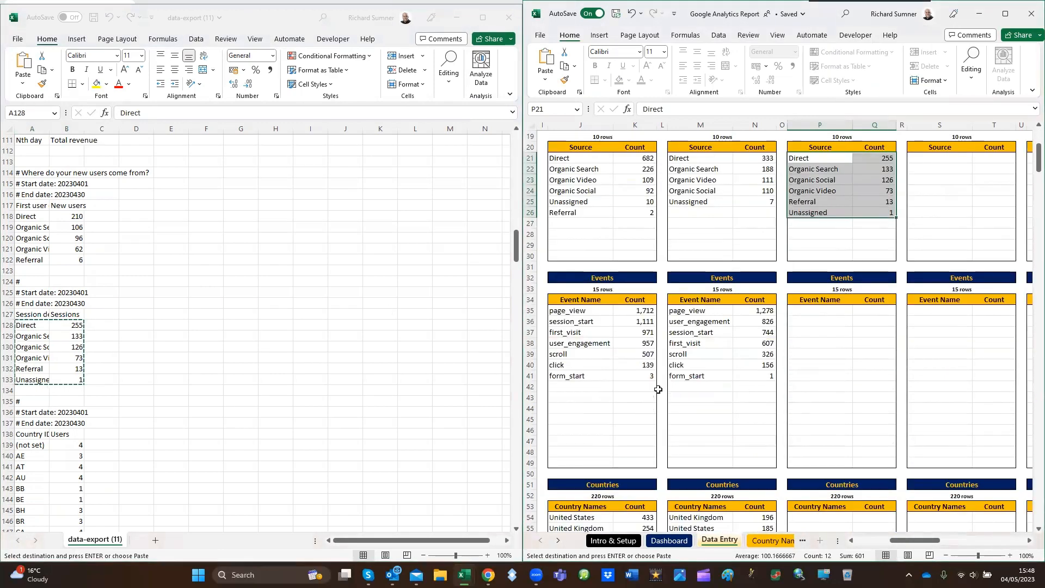
scroll(810, 388, down, 8)
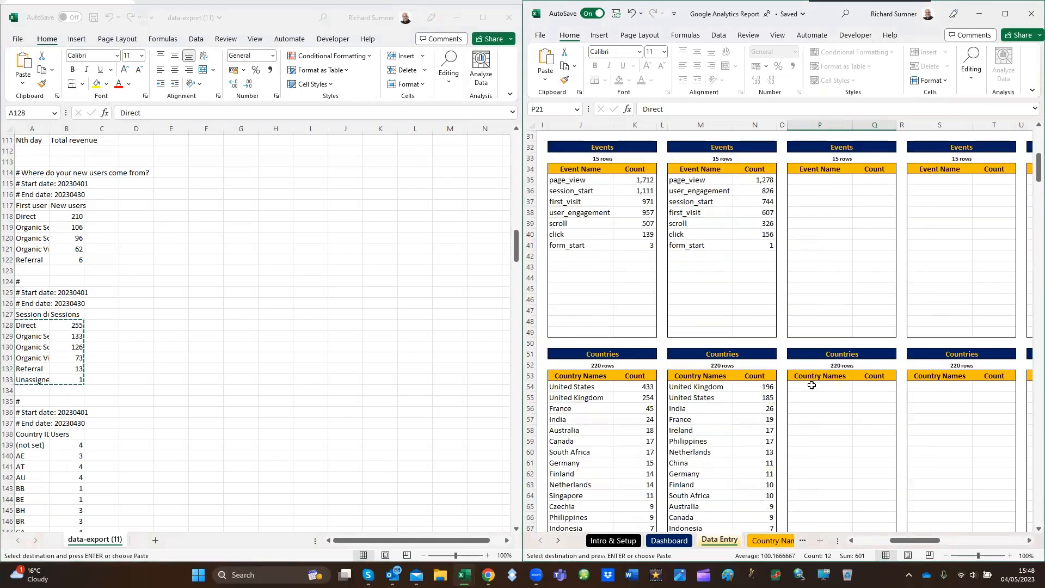
click(813, 258)
Copy the full country names and their user counts in A198:B251 of the export, skipping the list of country IDs
click(104, 396)
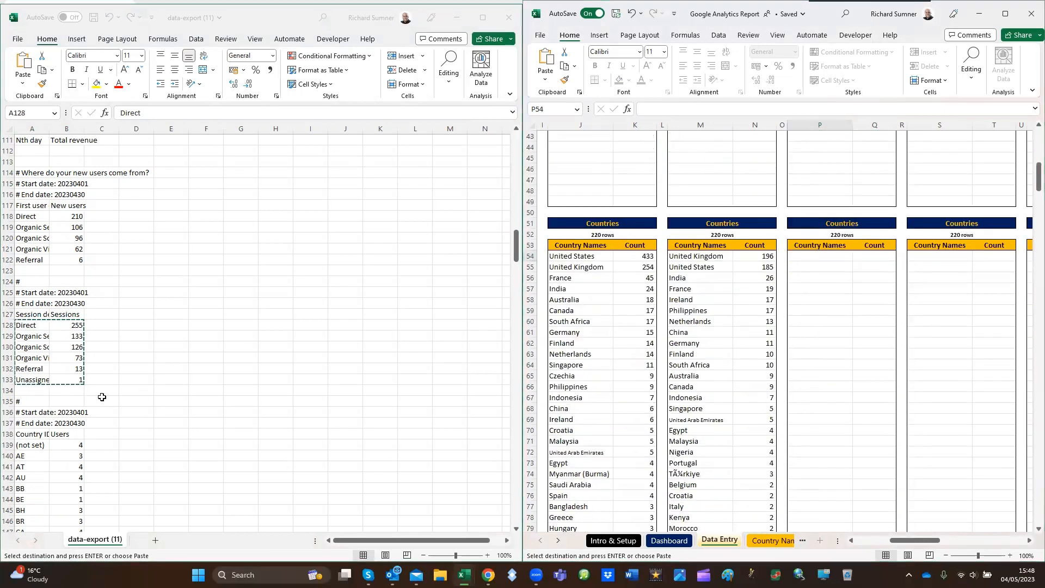
scroll(168, 414, down, 6)
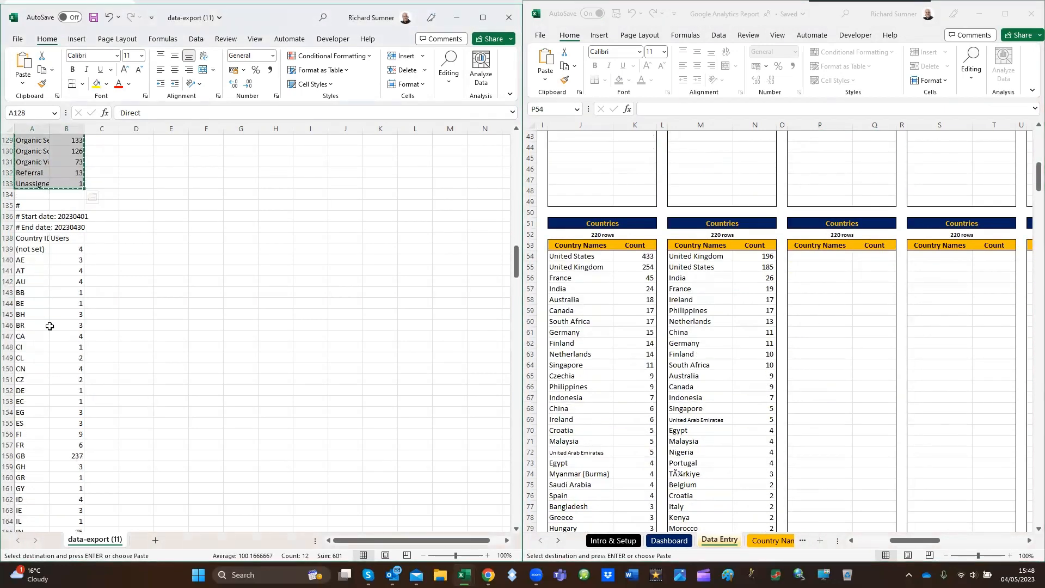
scroll(45, 336, down, 18)
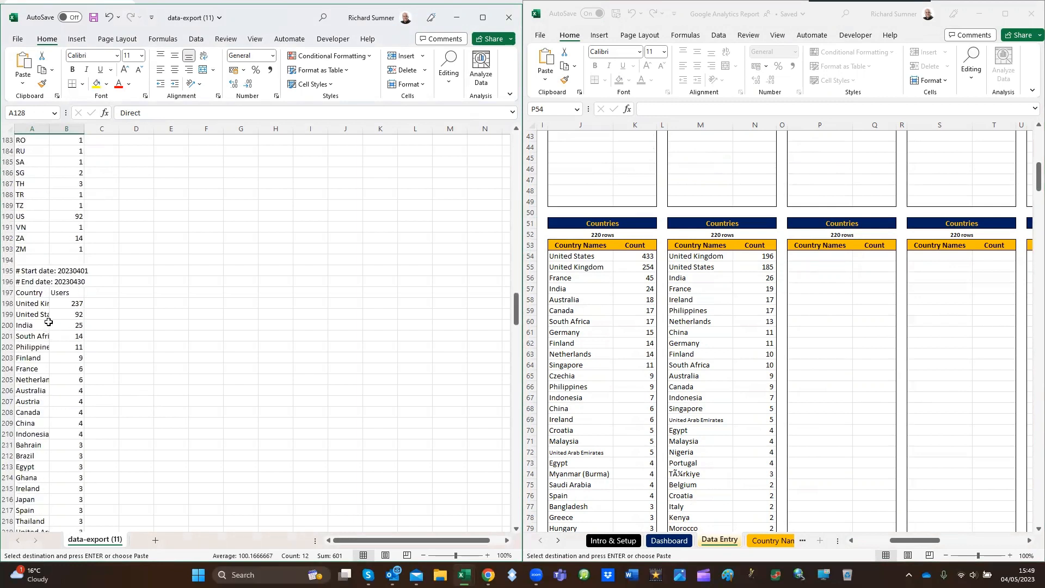
drag(39, 303, 101, 304)
key(Left)
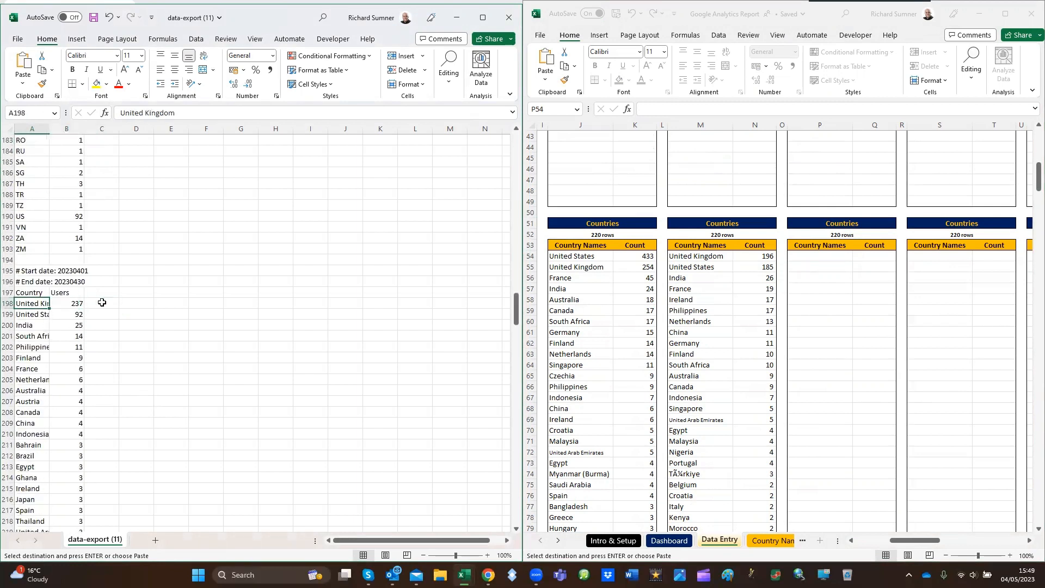
key(Right)
key(Left)
key(Right)
key(Left)
key(shift+Right)
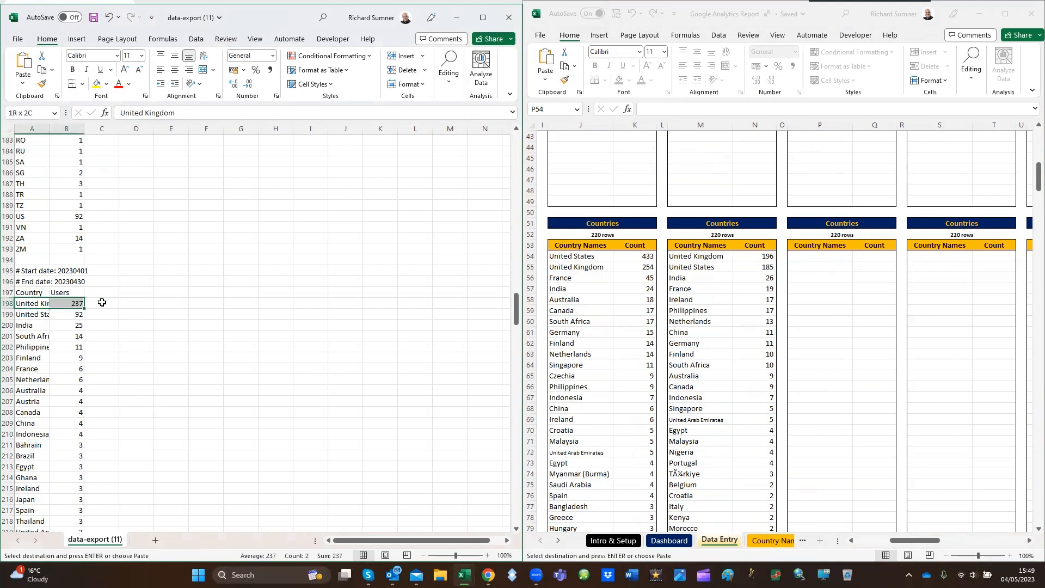
key(ctrl+shift+Down)
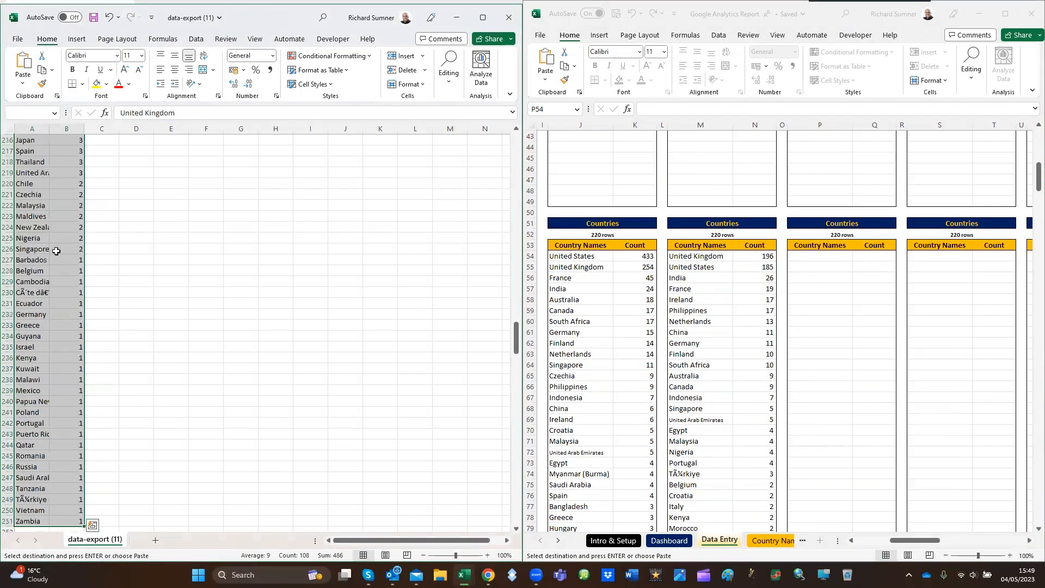
right_click(59, 219)
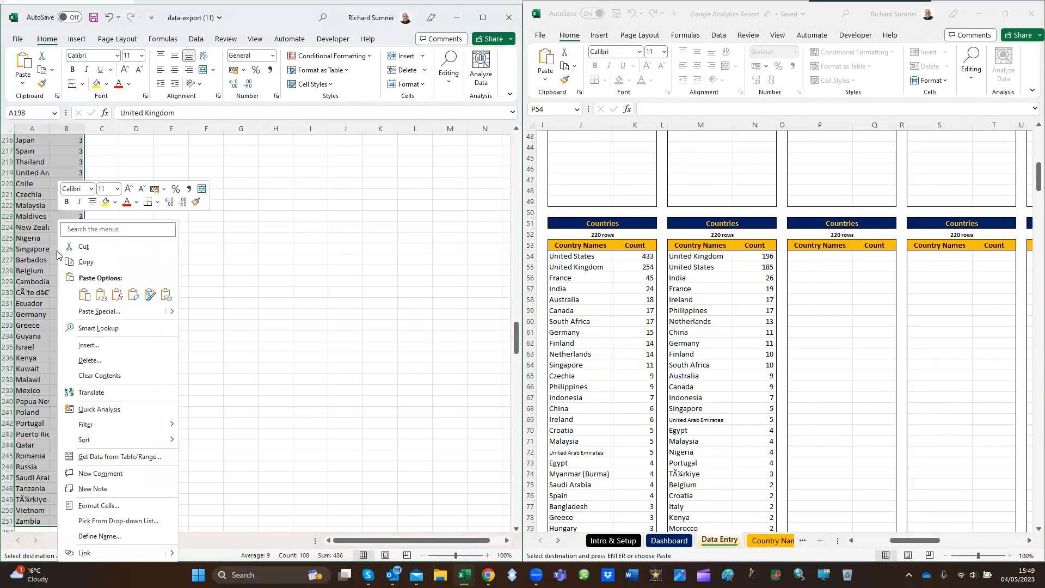
click(94, 264)
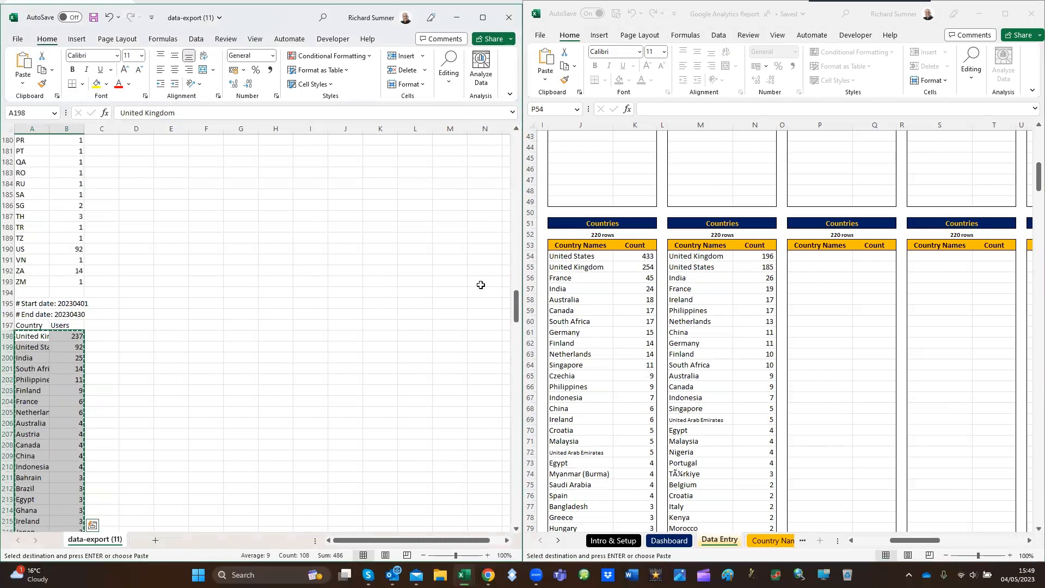
Paste the copied countries as values into the Apr 2023 Countries block from P54, and select the first Apr 2023 Pages Viewed cell (P278)
click(800, 257)
right_click(803, 257)
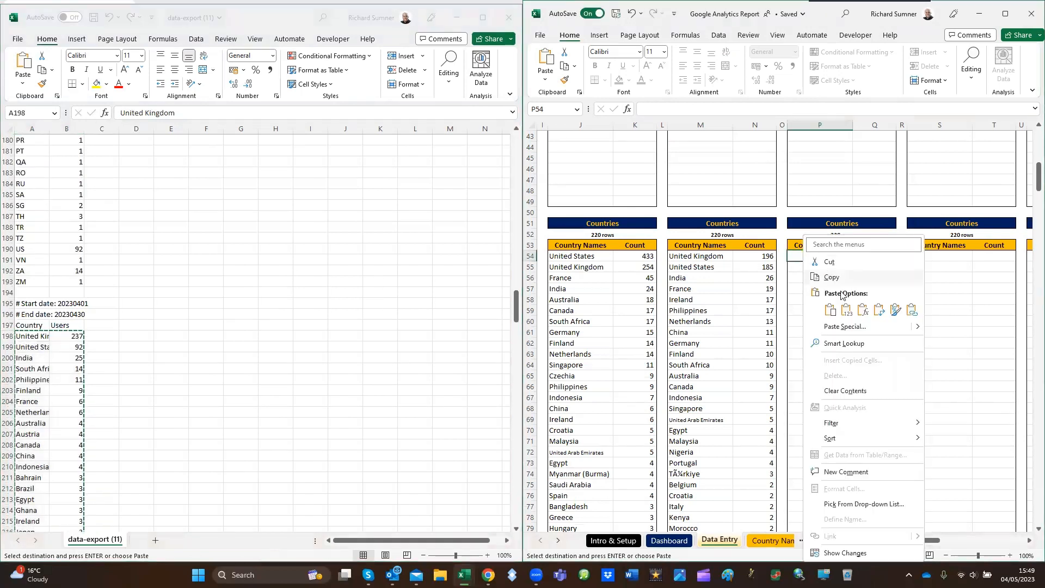
click(847, 310)
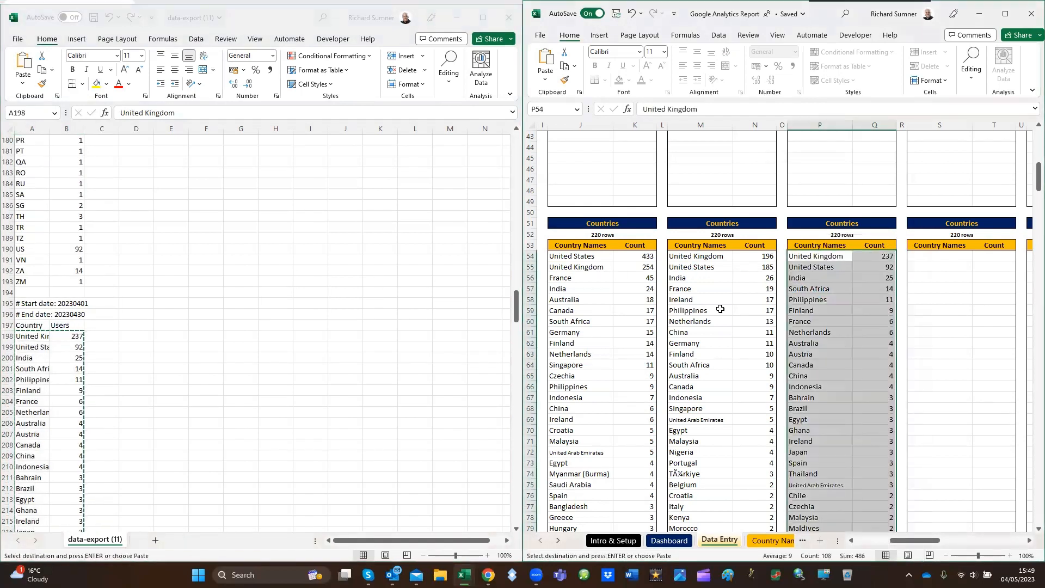
scroll(812, 335, down, 5)
scroll(811, 334, down, 20)
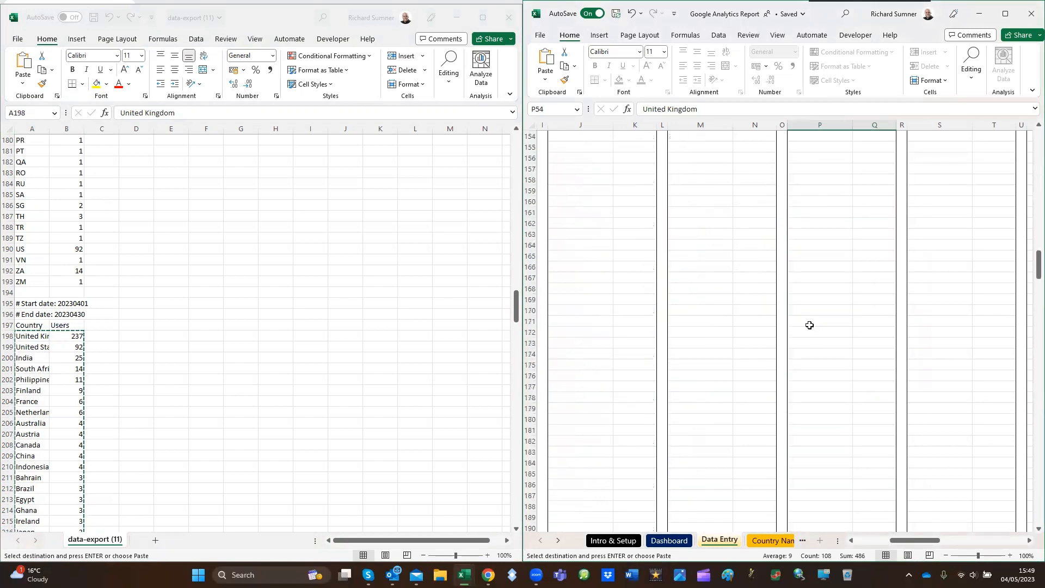
scroll(808, 322, down, 20)
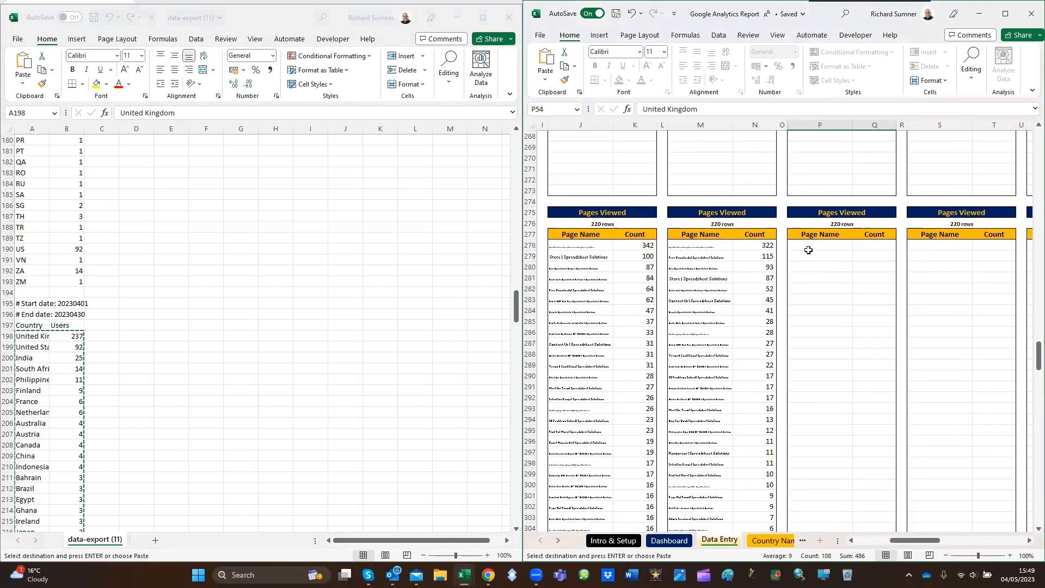
click(810, 246)
Copy the page titles and their view counts in A303:B400 of the export
scroll(268, 312, down, 20)
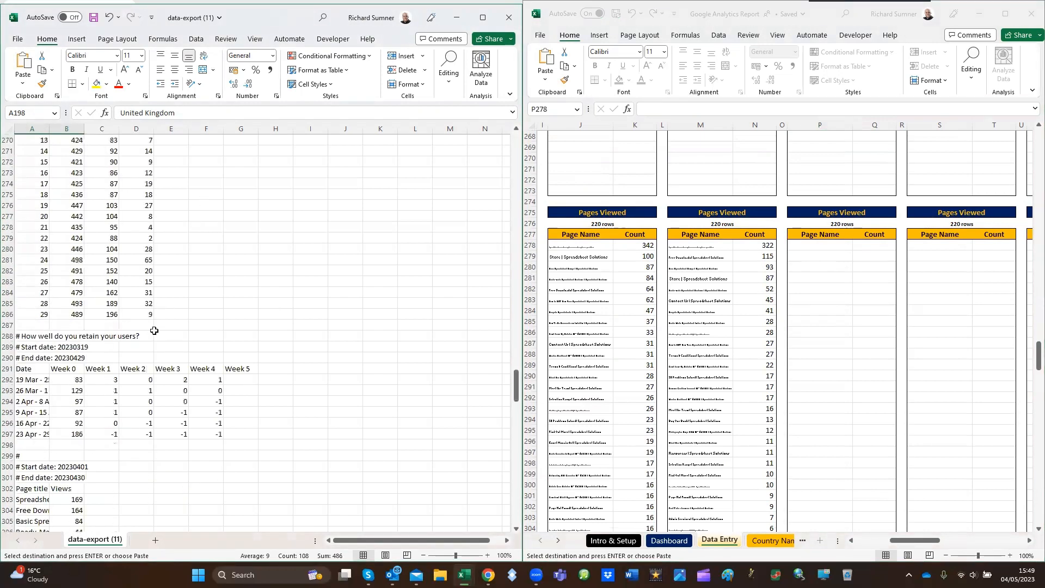
scroll(33, 327, down, 5)
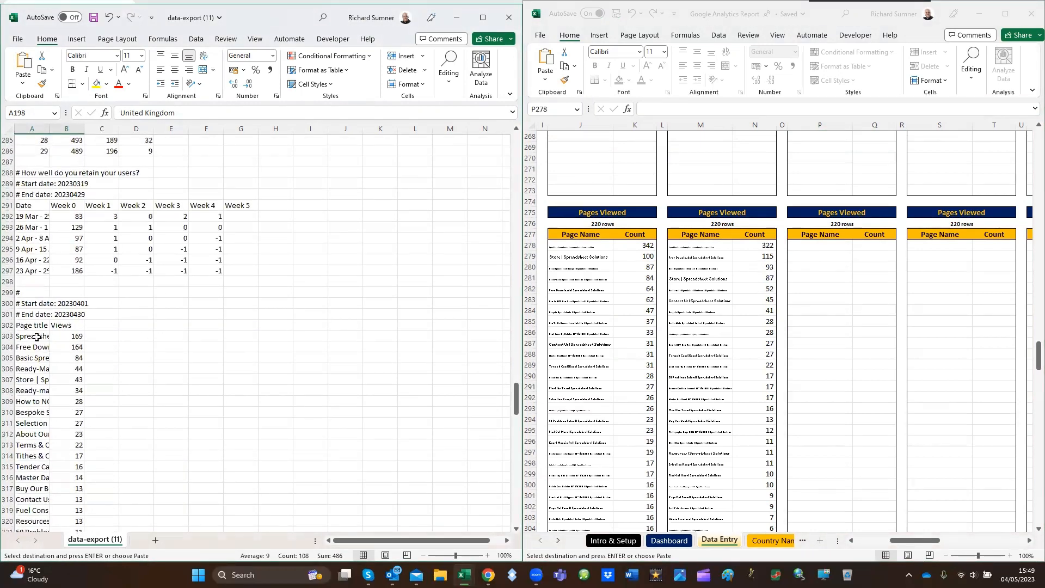
click(36, 337)
key(shift+Right)
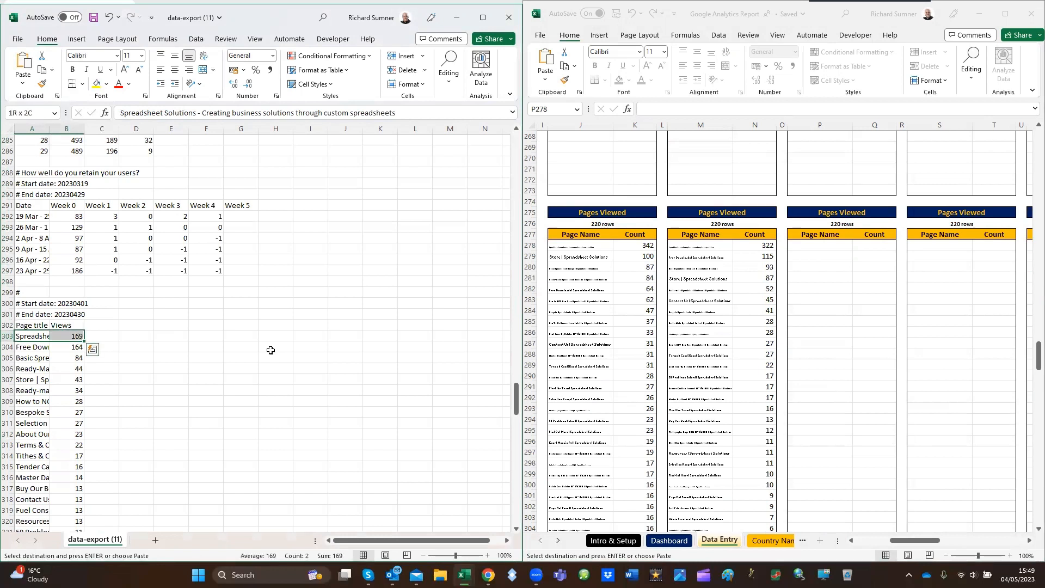
key(shift+Left)
key(shift+Right)
key(ctrl+shift+Down)
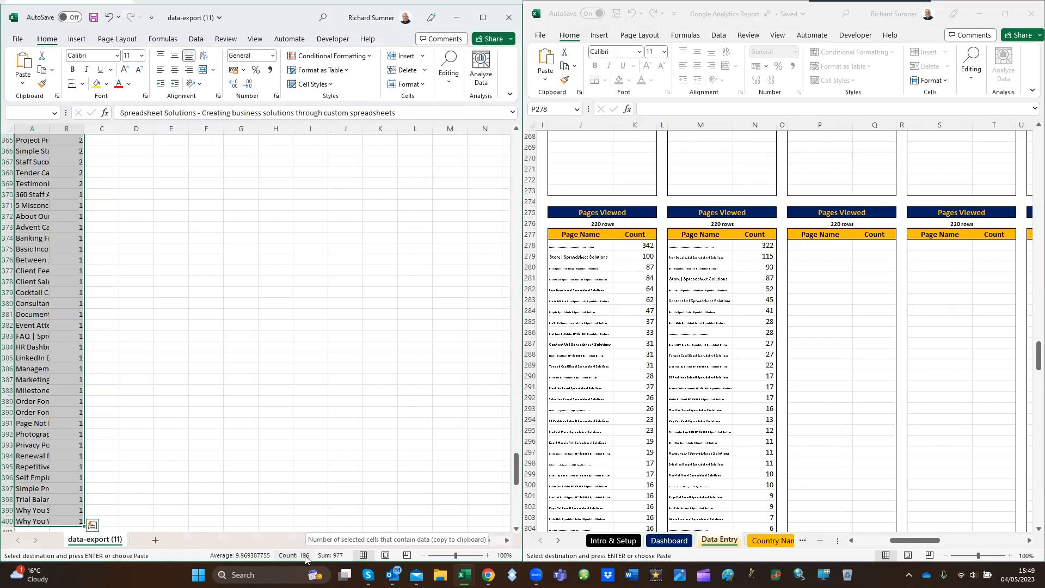
right_click(56, 278)
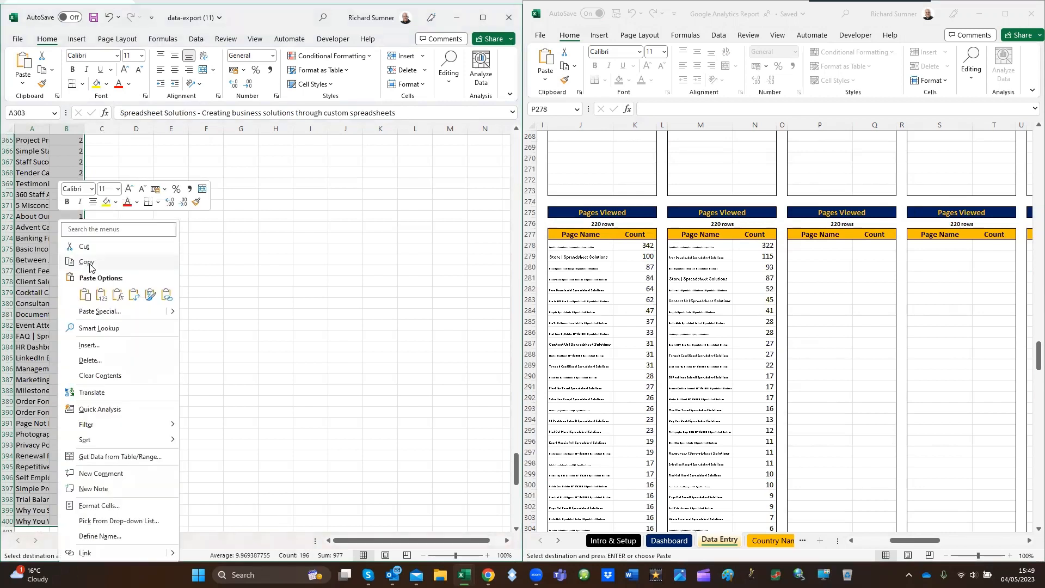
click(86, 263)
scroll(462, 355, up, 20)
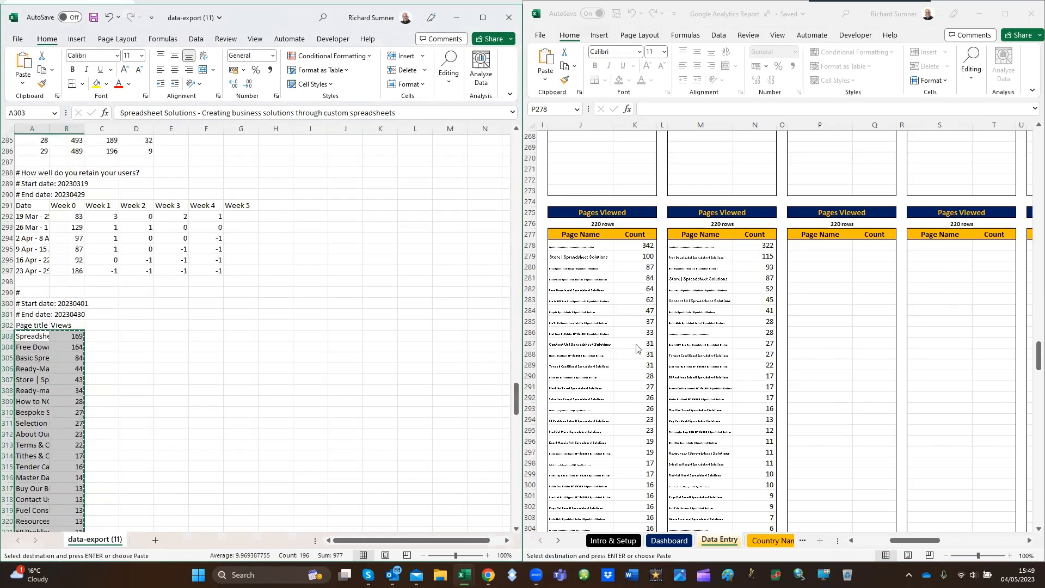
Paste the copied page views as values into the Apr 2023 Pages Viewed block from P278
click(811, 246)
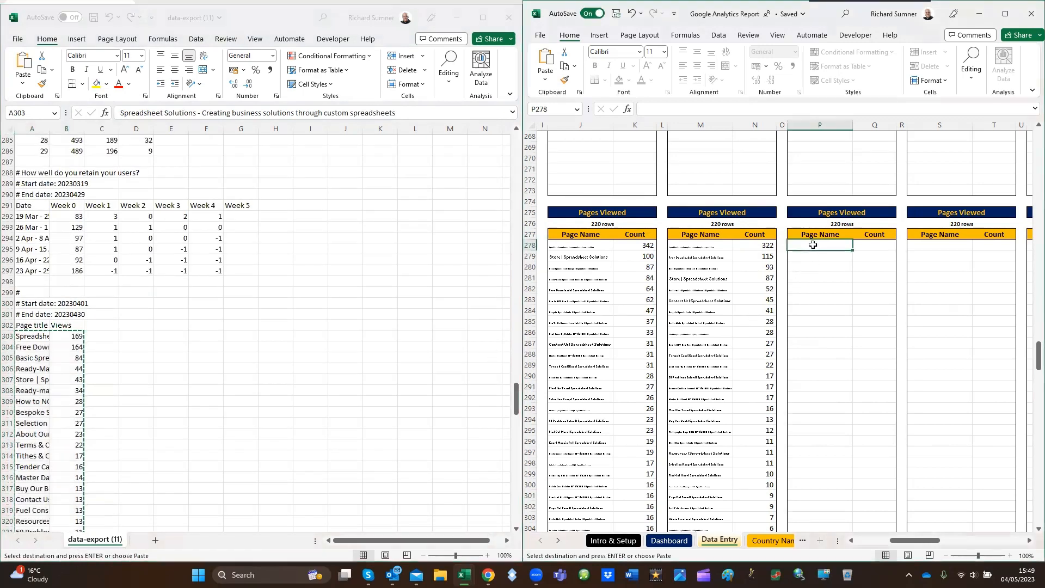
right_click(811, 246)
click(857, 310)
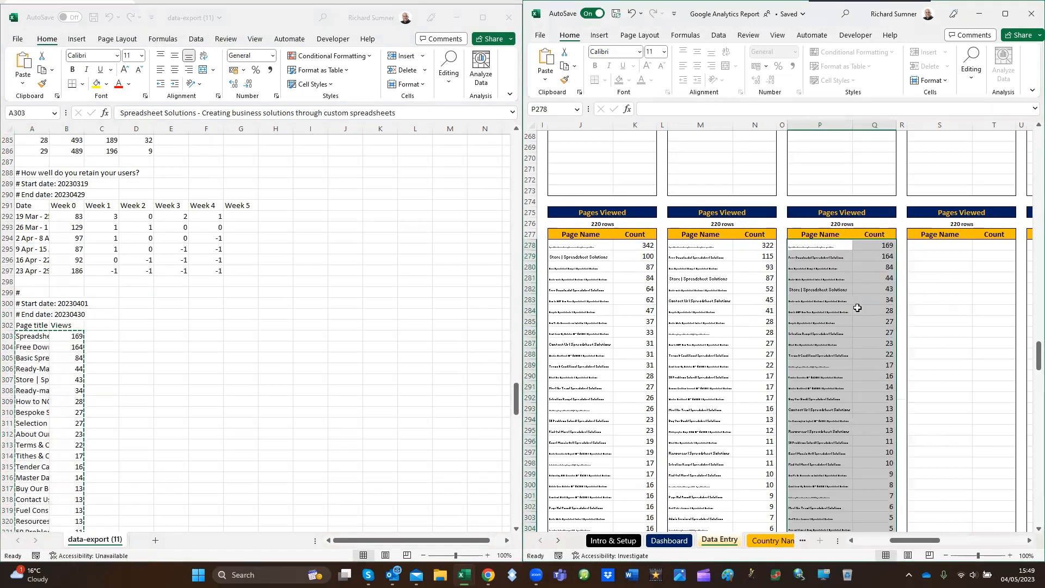
Copy the event names and their counts in A406:B412 of the export for the report's empty Apr 2023 Events block
scroll(853, 309, up, 4)
scroll(853, 309, up, 20)
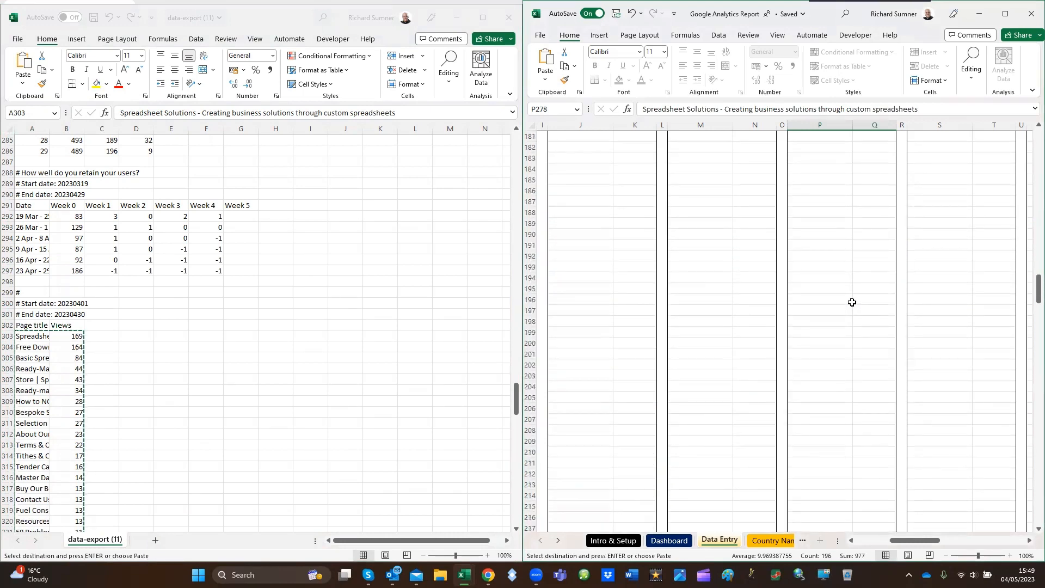
scroll(853, 295, up, 20)
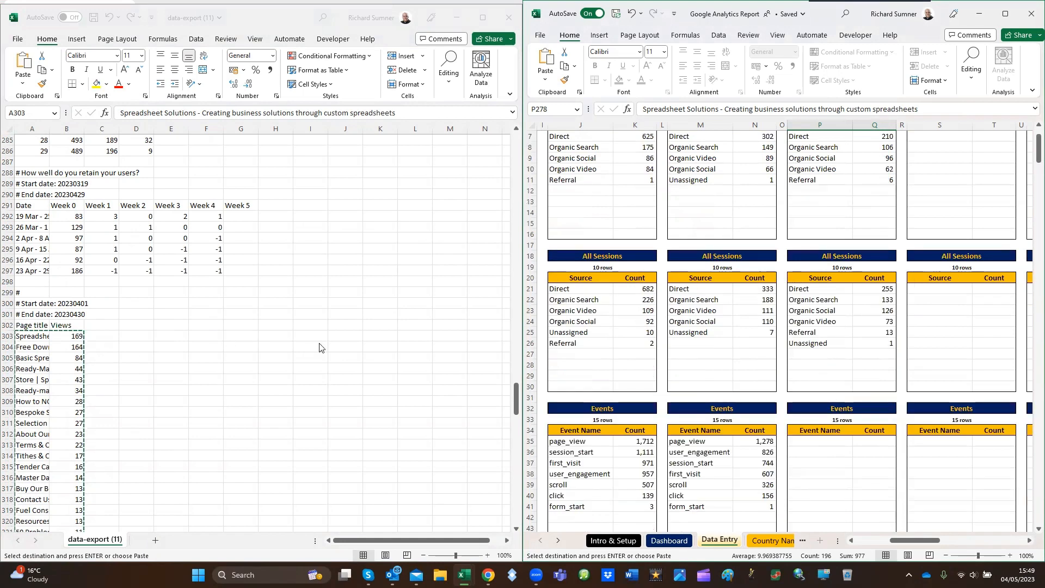
scroll(135, 310, up, 20)
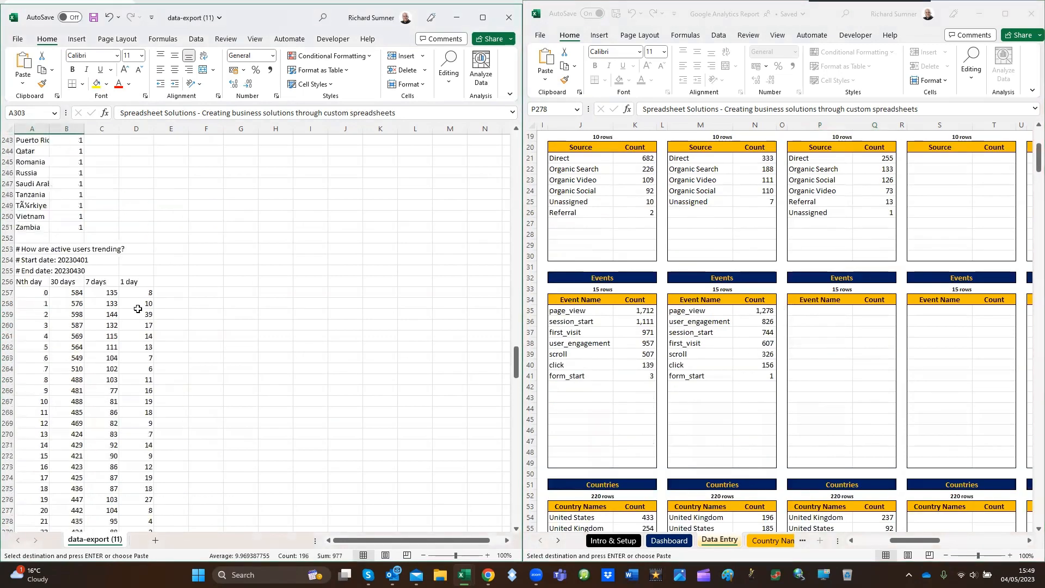
scroll(138, 302, up, 20)
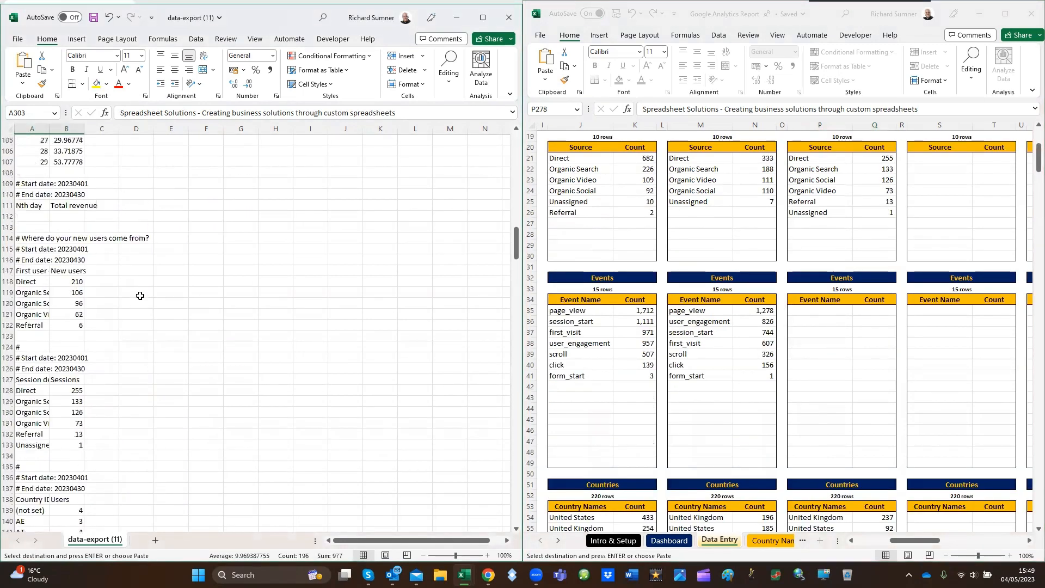
scroll(40, 388, up, 1)
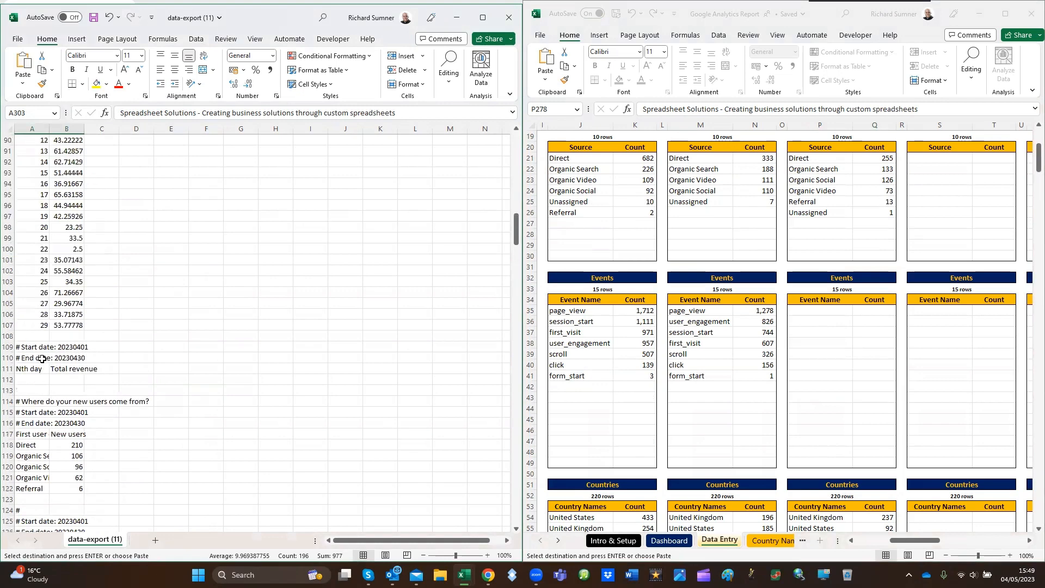
scroll(42, 358, down, 11)
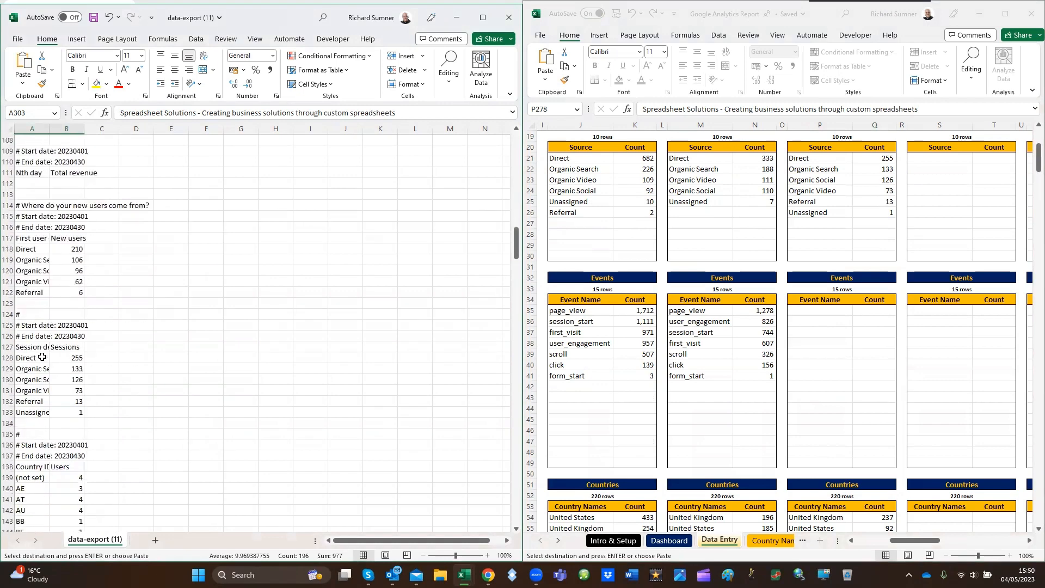
scroll(42, 356, up, 8)
scroll(41, 356, down, 20)
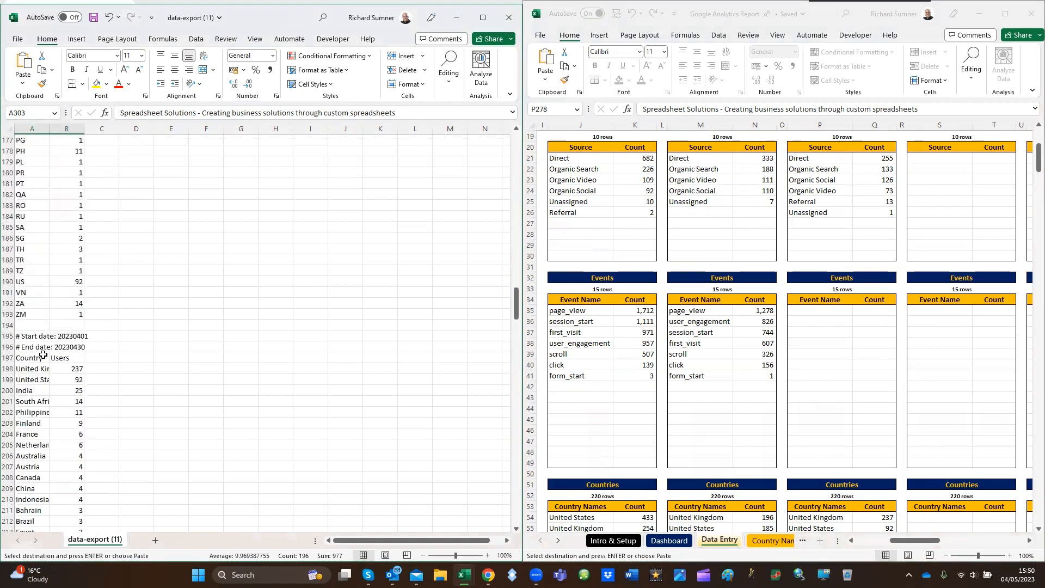
scroll(43, 354, down, 20)
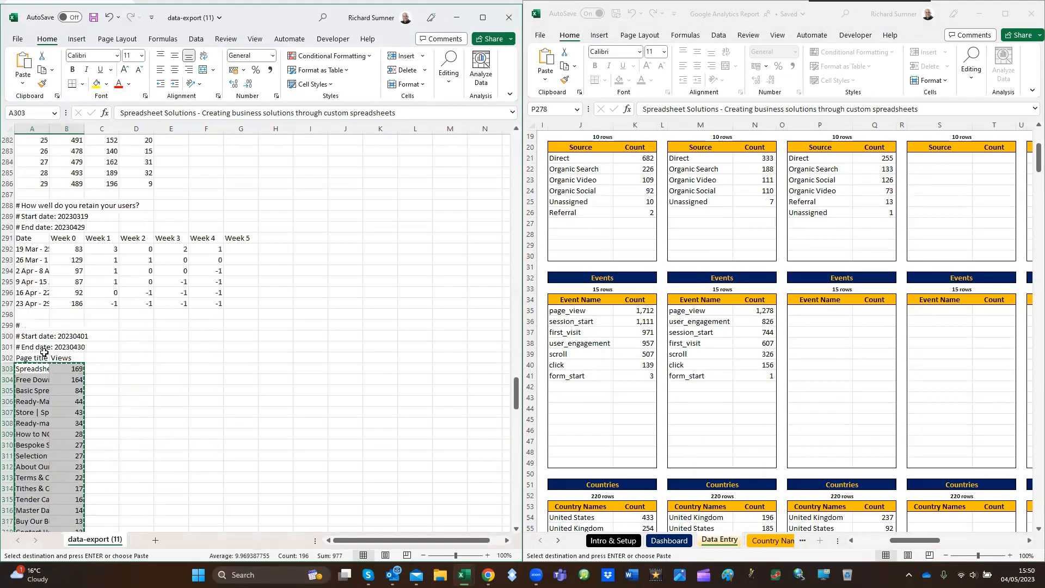
scroll(45, 349, down, 20)
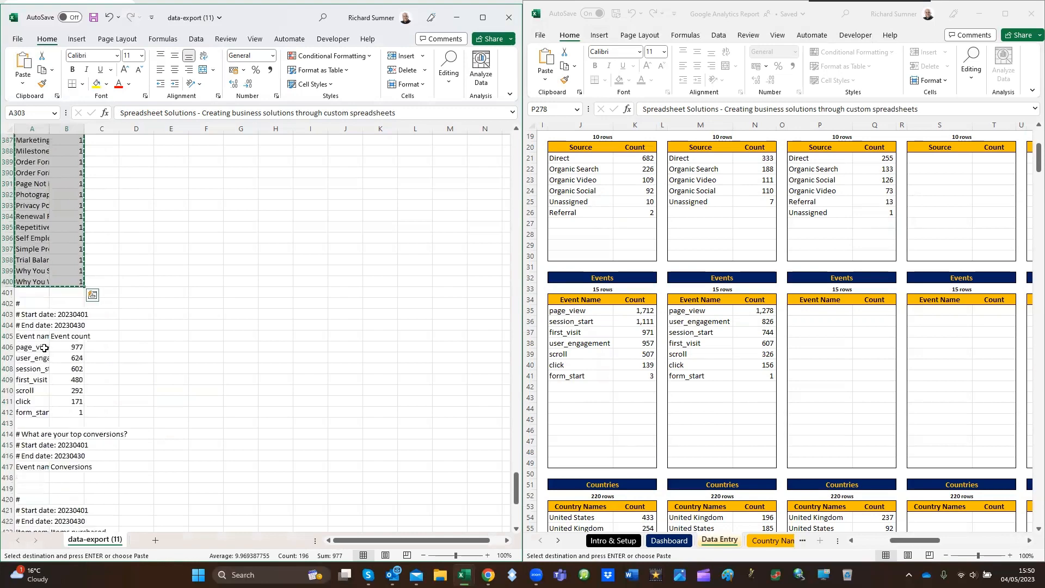
drag(38, 214, 71, 280)
click(76, 207)
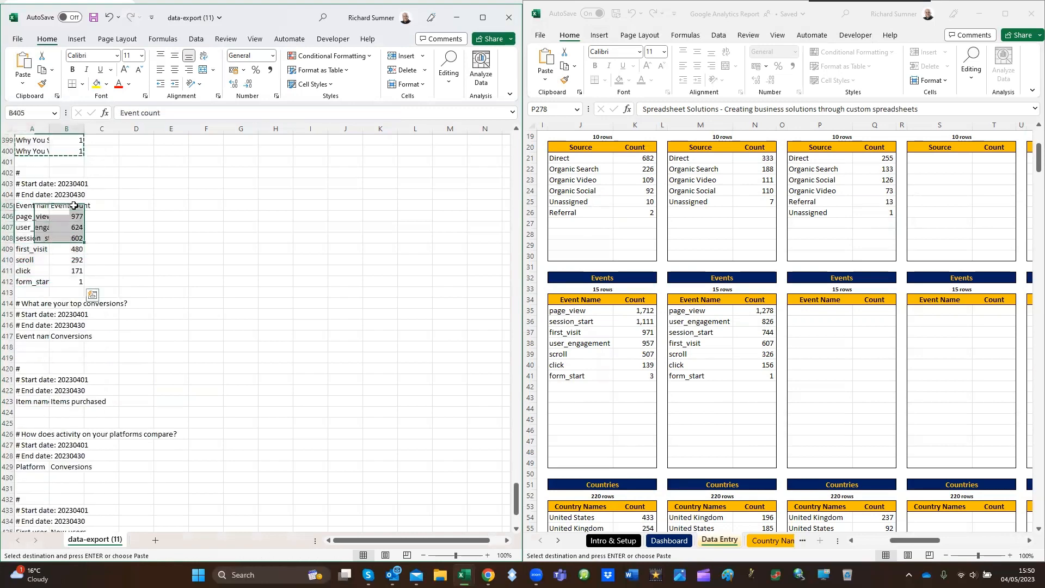
drag(37, 217, 61, 282)
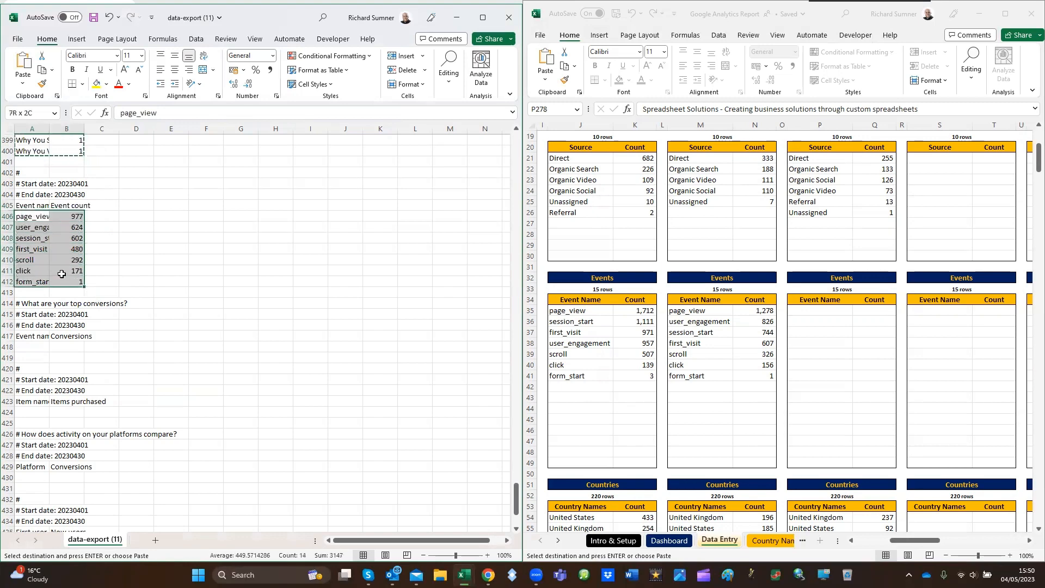
right_click(58, 218)
click(82, 247)
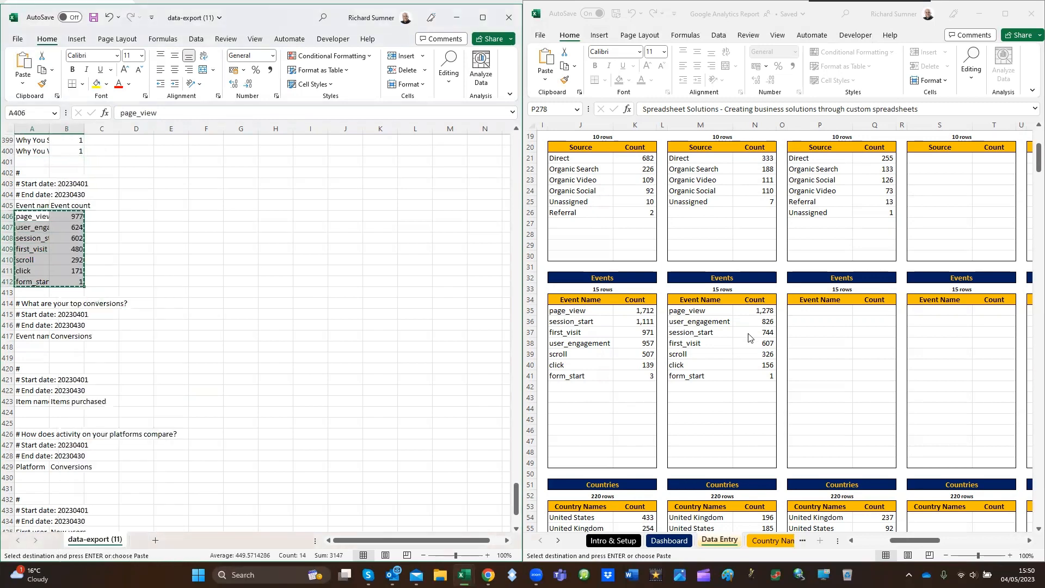
Paste the copied events as values into the Apr 2023 Events block from P35
click(803, 314)
right_click(820, 314)
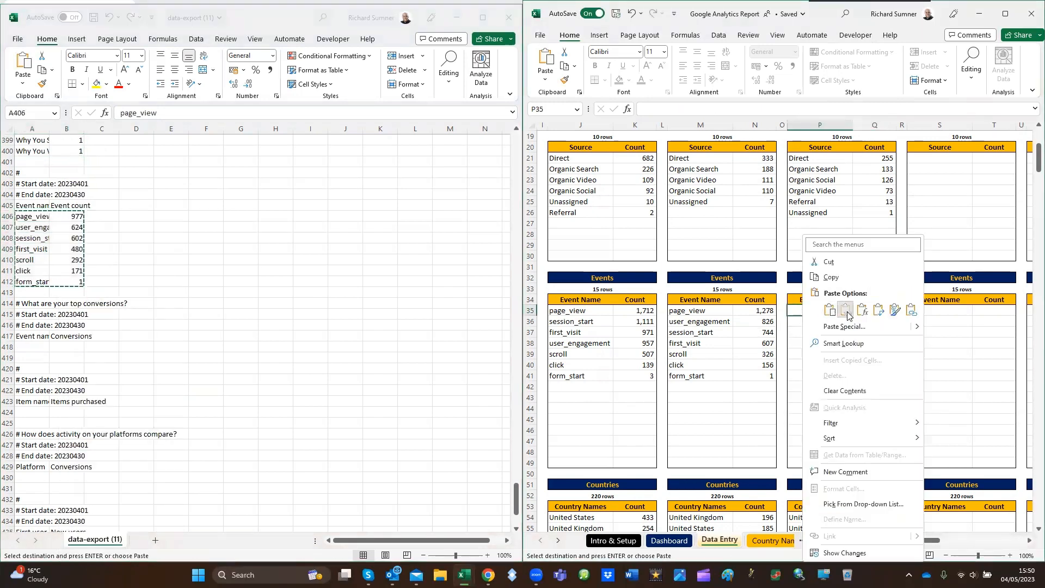
click(846, 310)
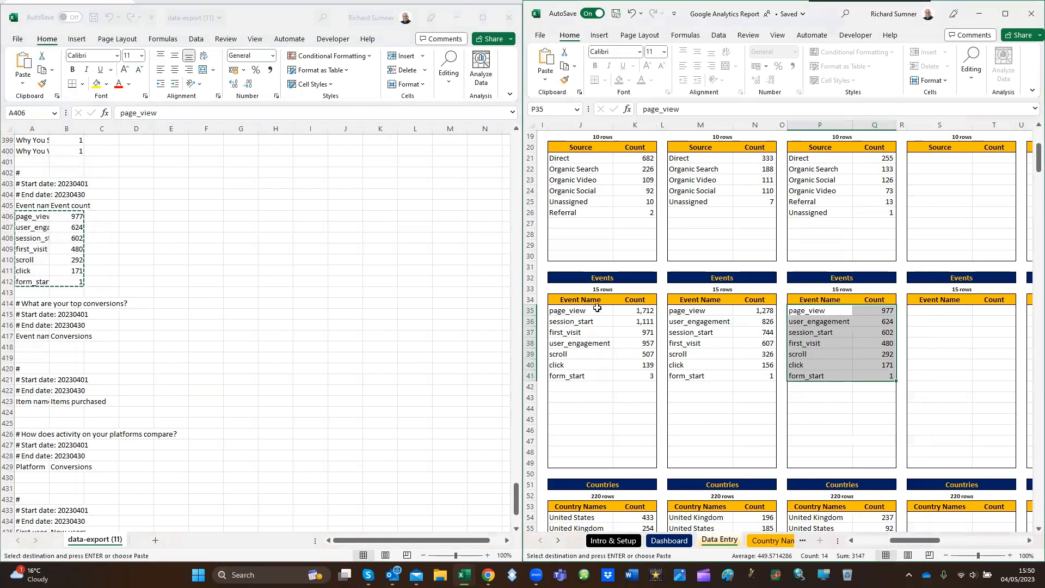
Close the data-export workbook and maximize the Google Analytics Report window
click(509, 17)
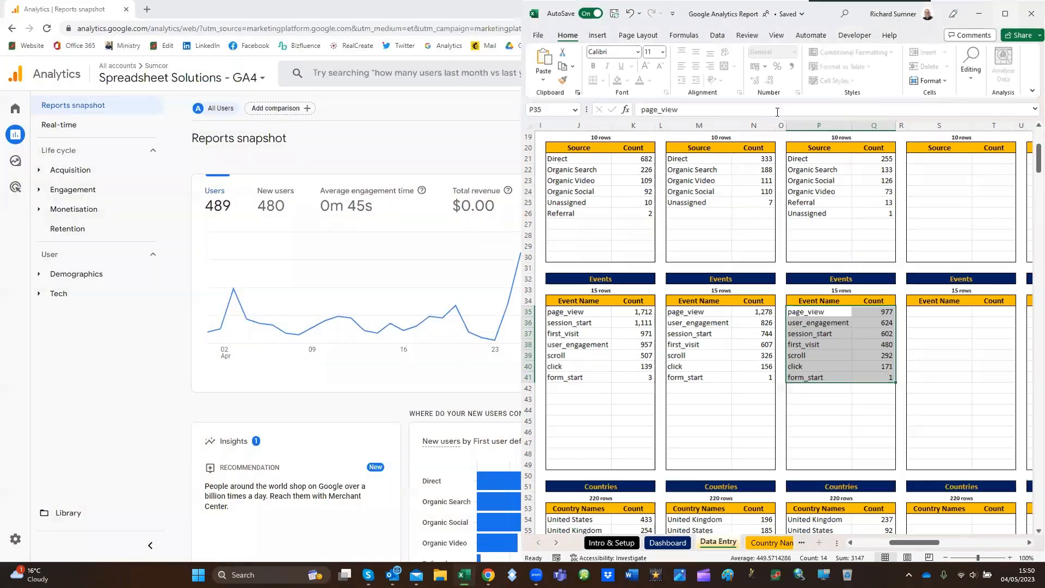
click(408, 328)
key(Up)
key(Up)
key(Up)
key(Up)
key(Up)
key(Up)
key(Up)
key(Up)
key(Up)
key(Up)
key(Up)
key(Up)
key(Up)
key(Up)
key(Up)
key(Up)
key(Up)
key(Up)
key(Up)
key(Up)
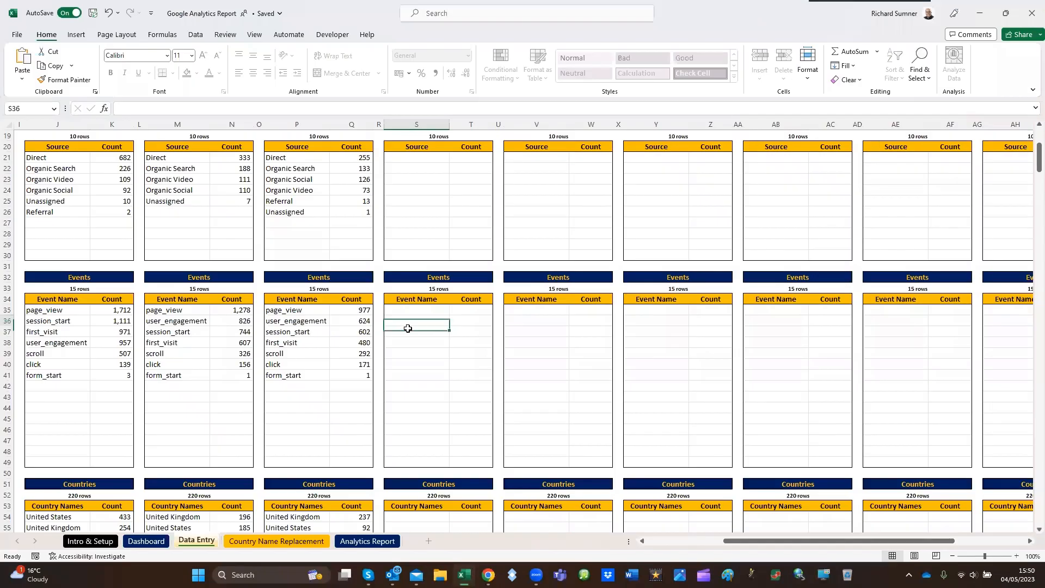
Go to cell A1 of Data Entry, check the Dashboard's data alerts and supplied-data table, and return to Data Entry
key(ctrl+Home)
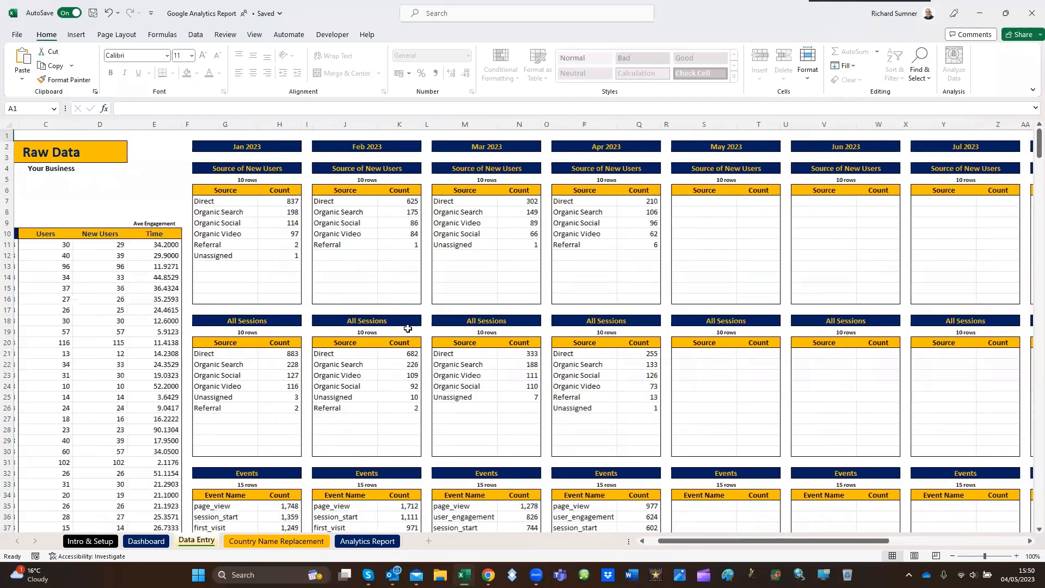
click(143, 541)
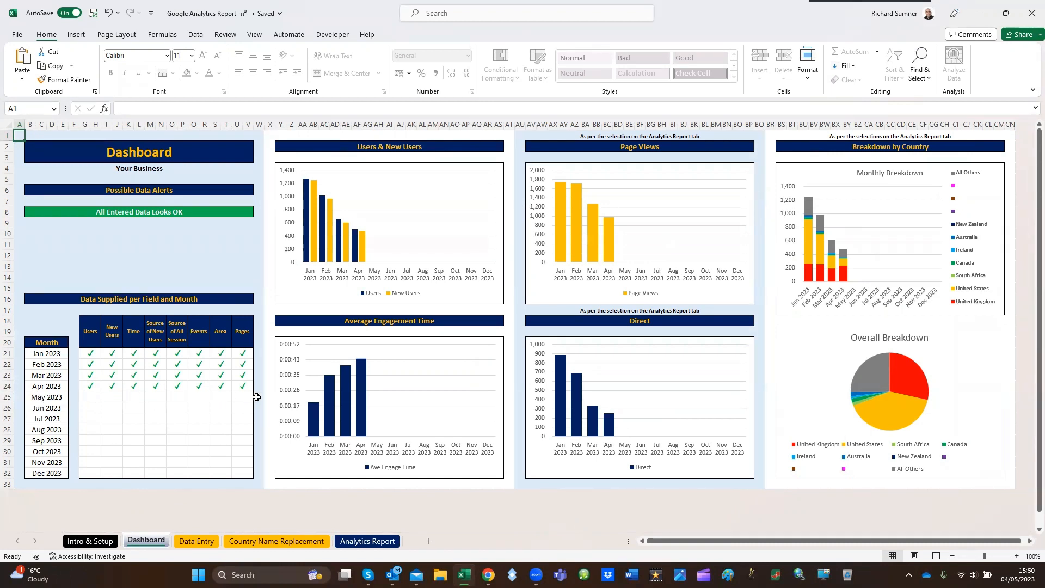
click(197, 541)
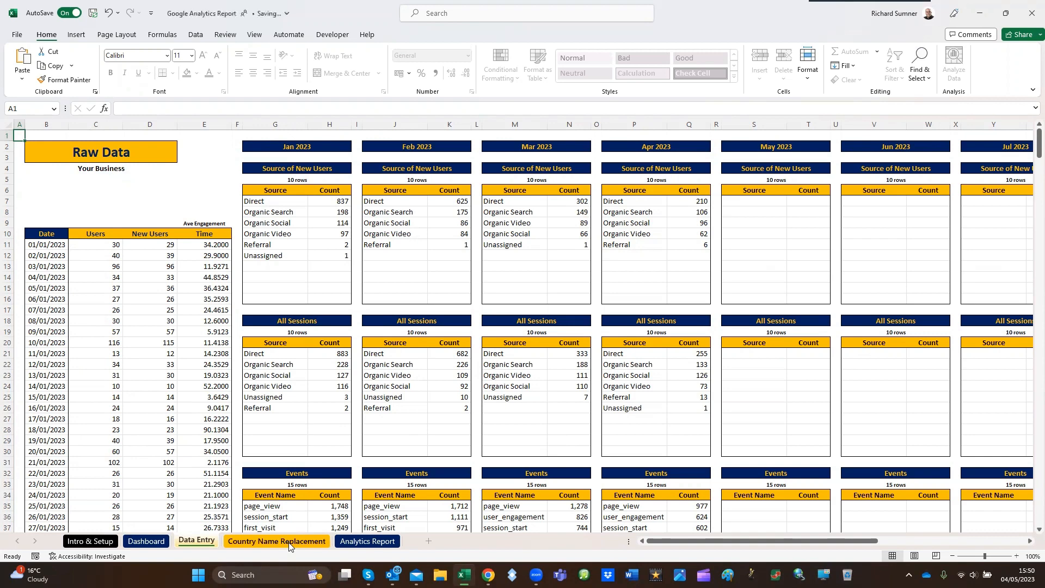
On the Country Name Replacement sheet, choose the garbled Côte d'Ivoire entry as the old country name in B12
click(288, 541)
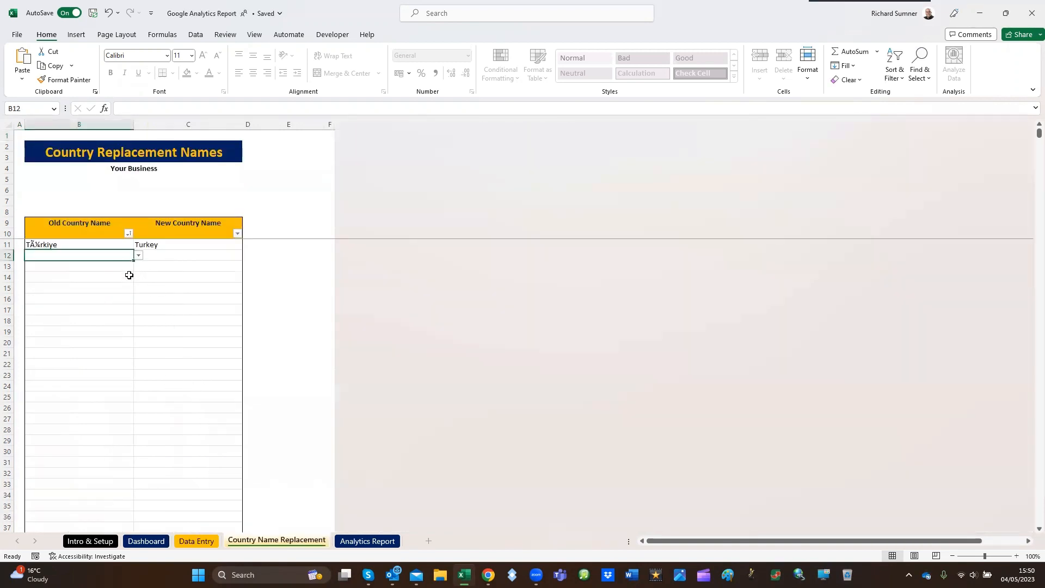
click(139, 256)
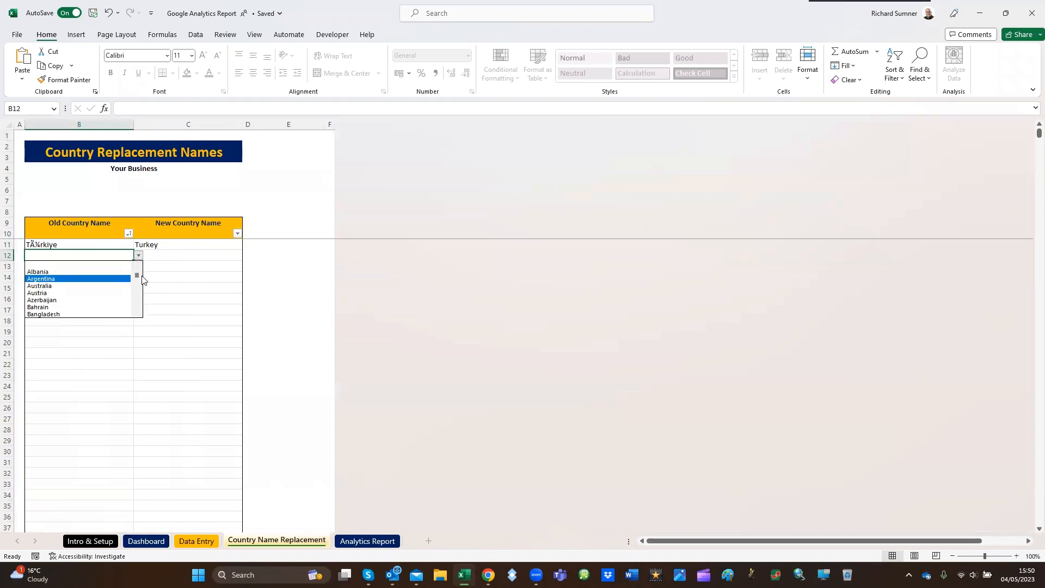
scroll(138, 314, down, 3)
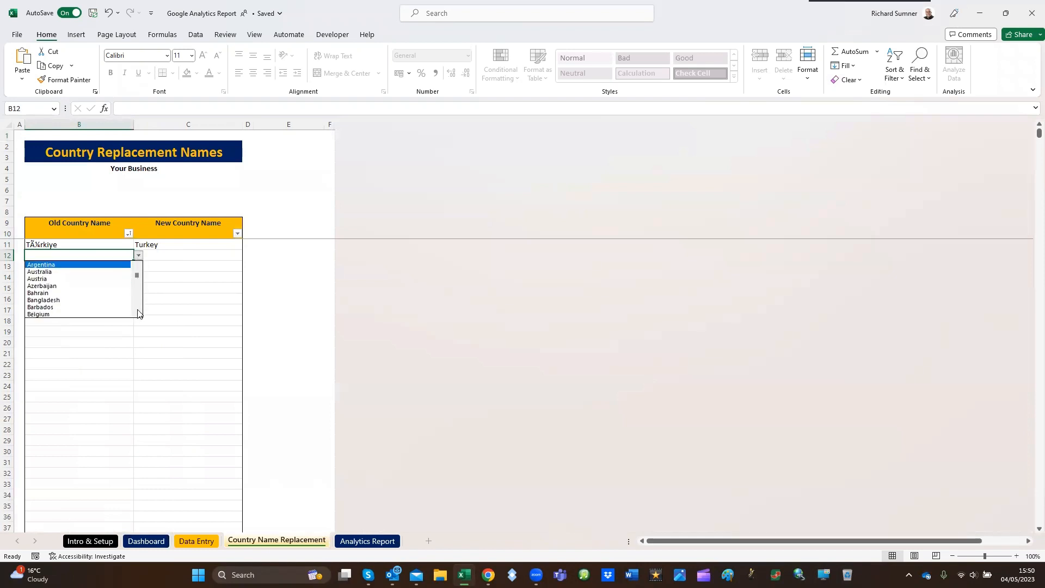
scroll(138, 313, down, 2)
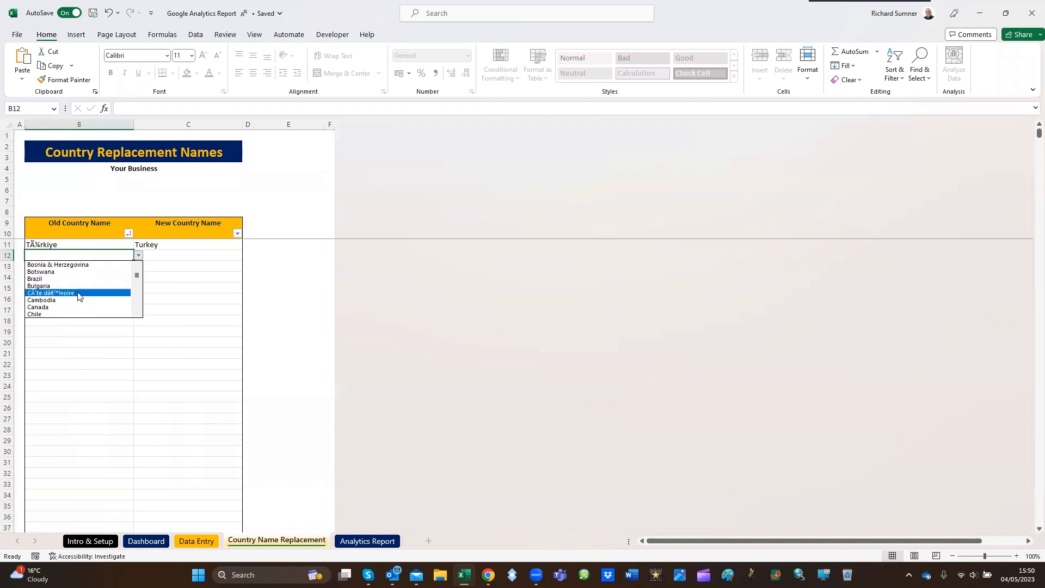
click(77, 293)
click(170, 256)
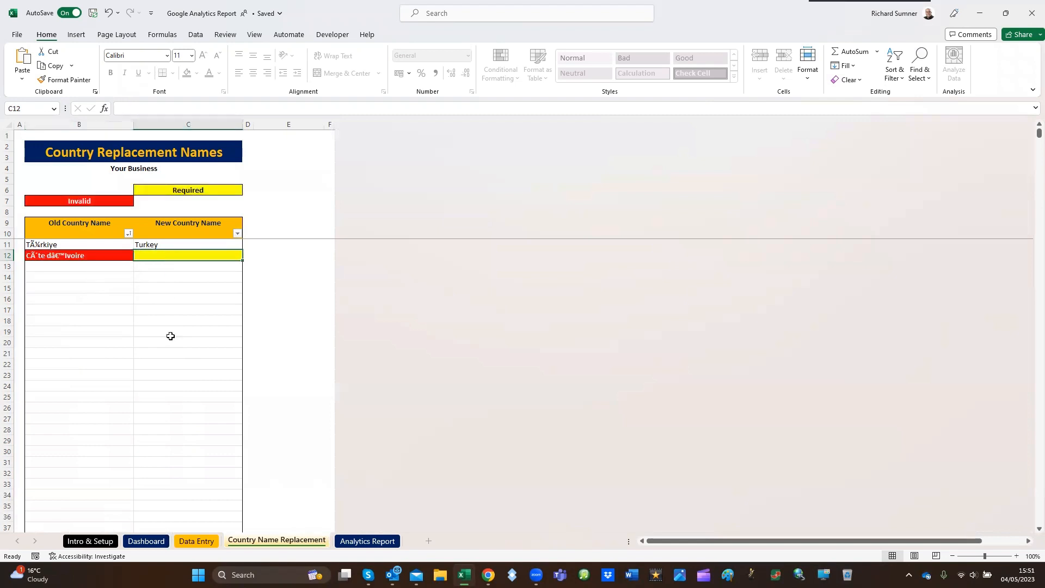
text(Ivor)
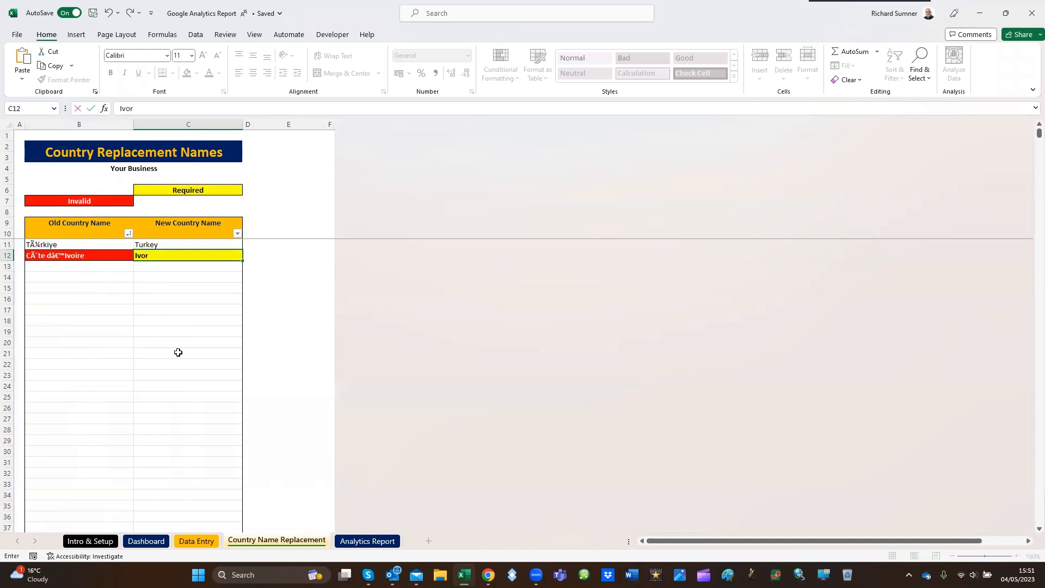
key(BackSpace)
key(BackSpace)
key(BackSpace)
click(95, 274)
Enter Ivory Coast as the new country name in C12, and return to cell A1
click(175, 258)
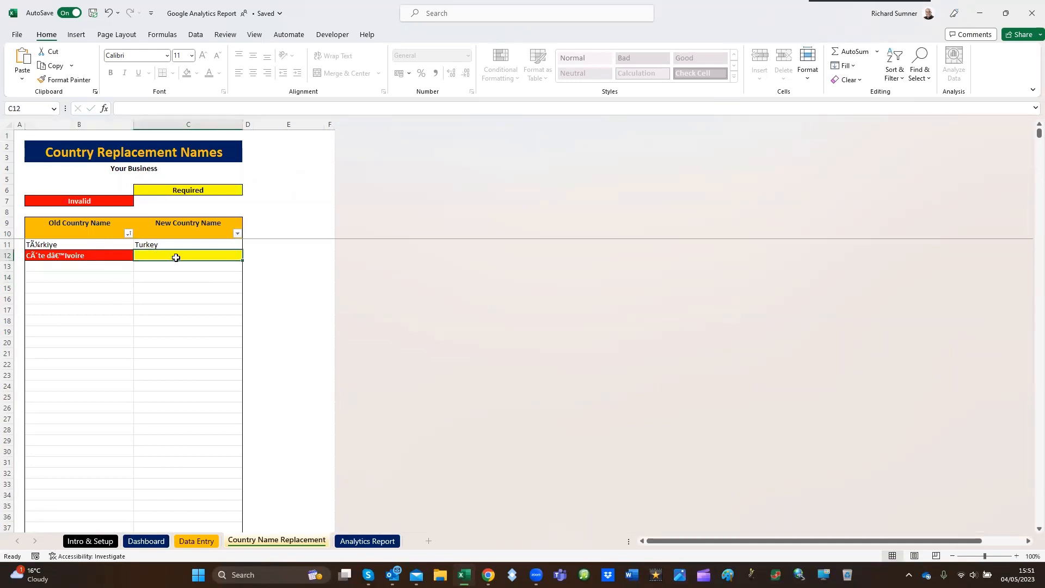
text(Ivory Coast)
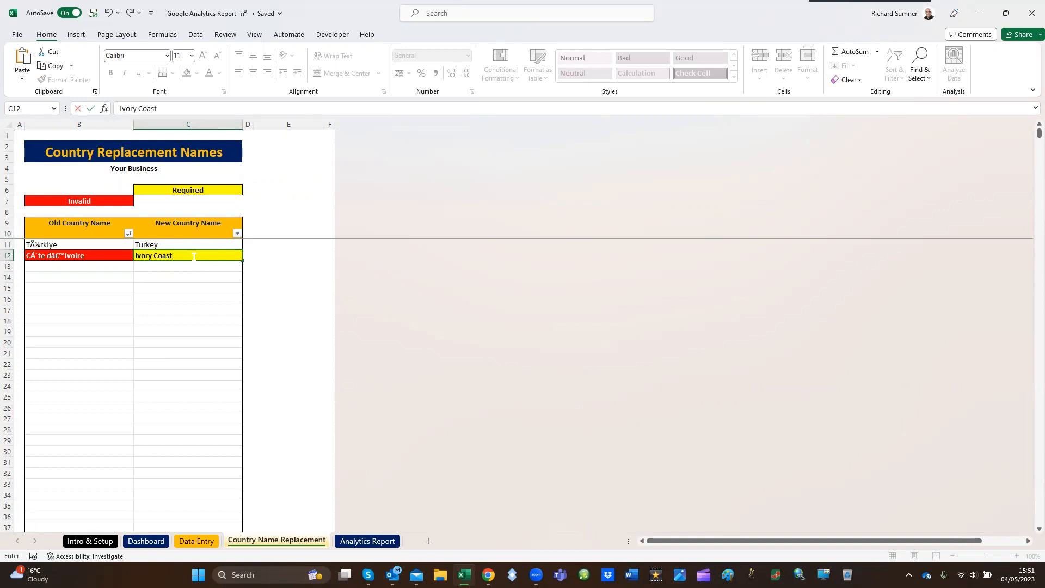
key(Return)
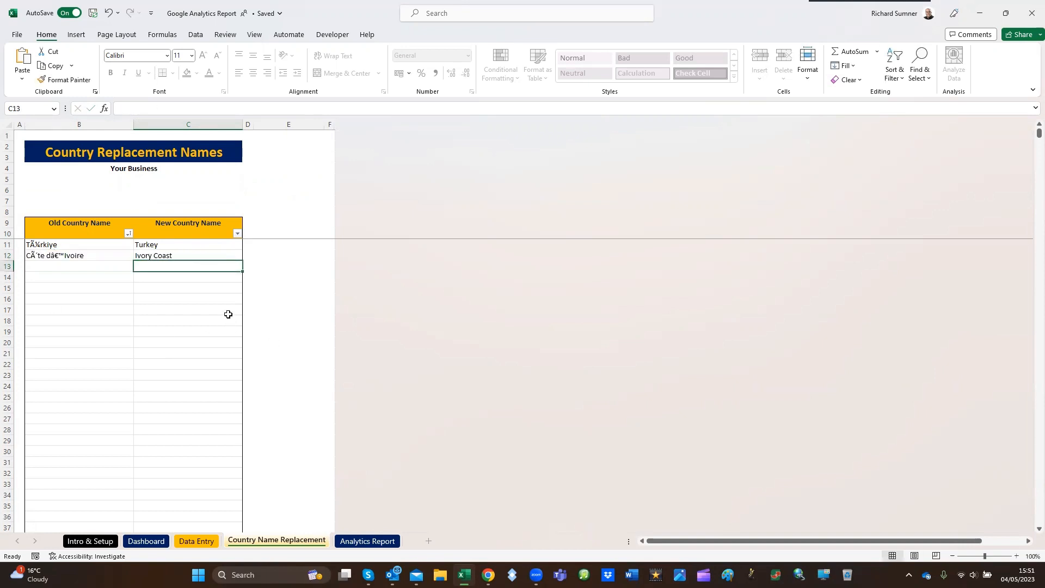
click(20, 135)
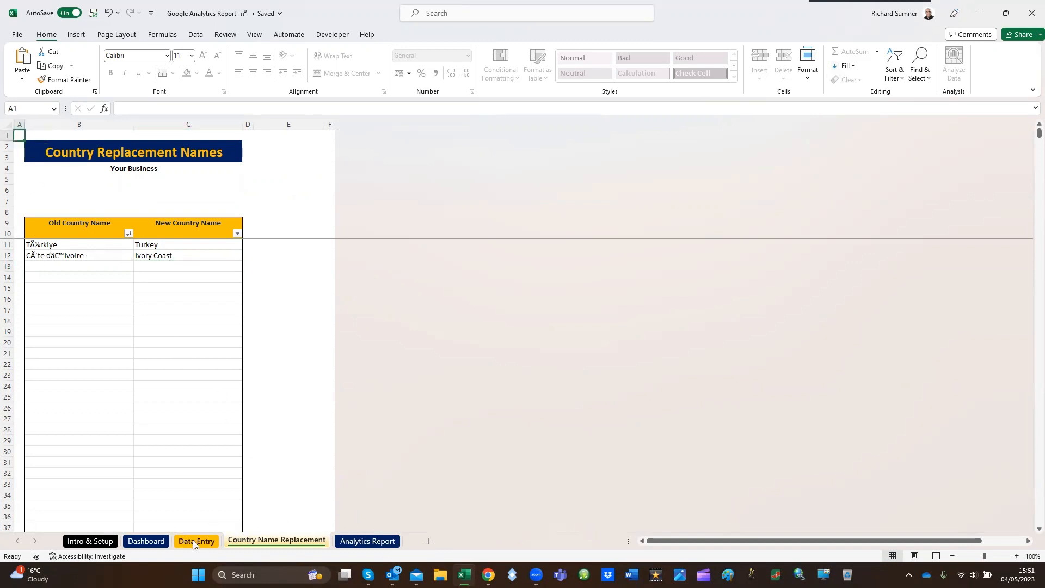
Check the list of old country names available in B13 without choosing one, and return to cell A1
click(66, 265)
click(138, 266)
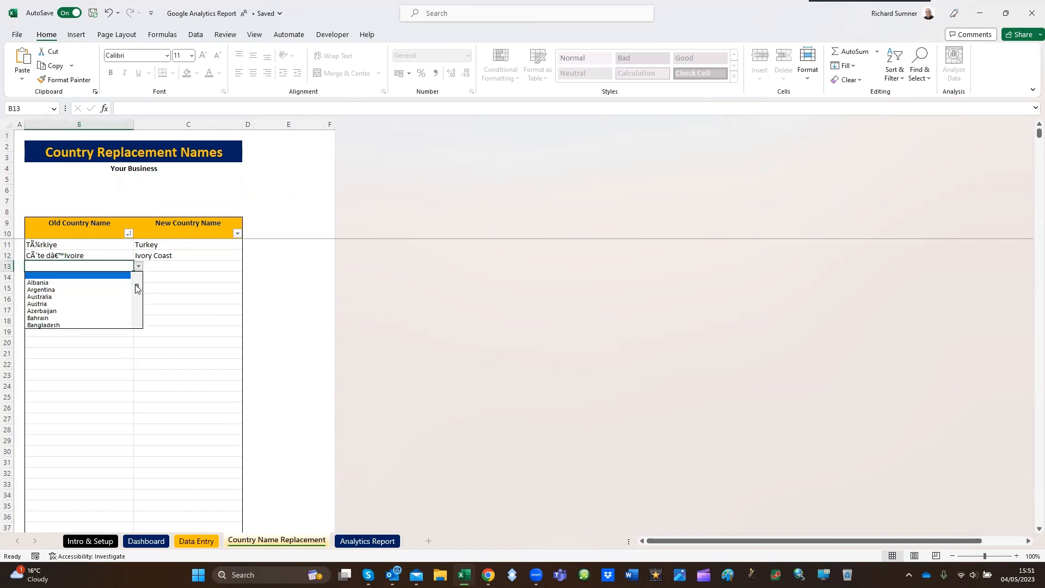
scroll(141, 327, down, 4)
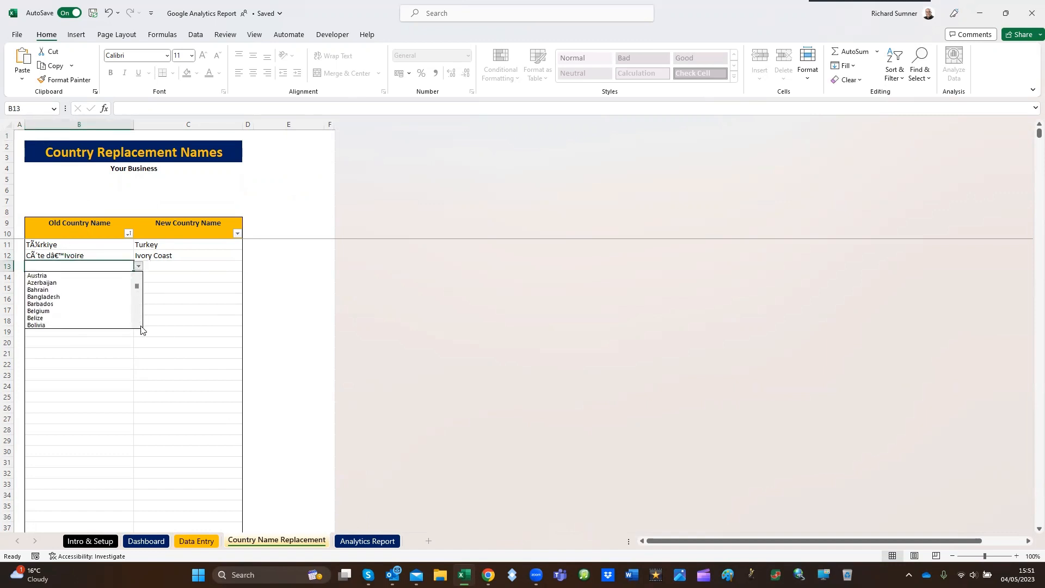
click(138, 266)
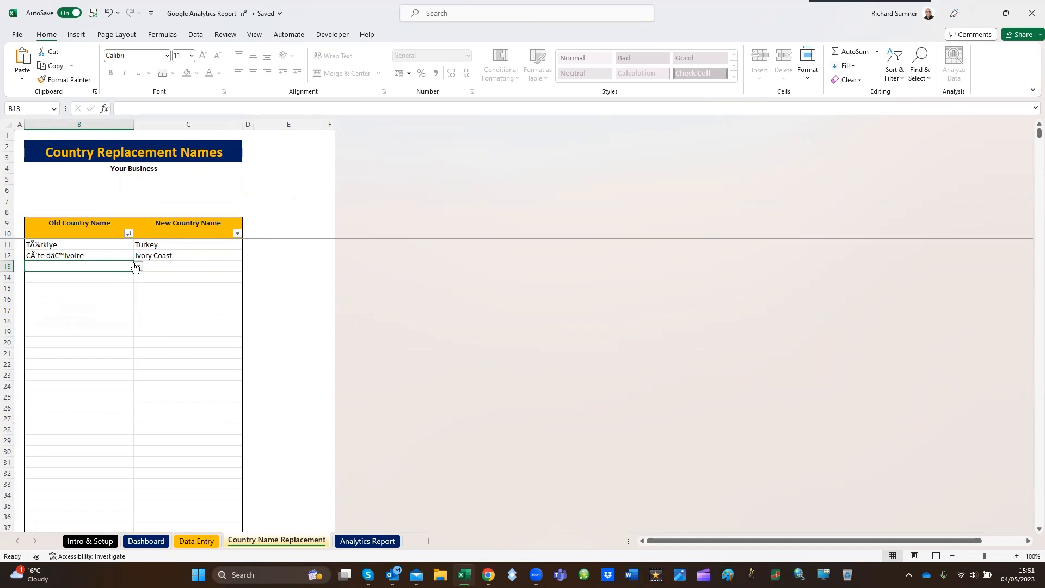
click(171, 265)
click(18, 134)
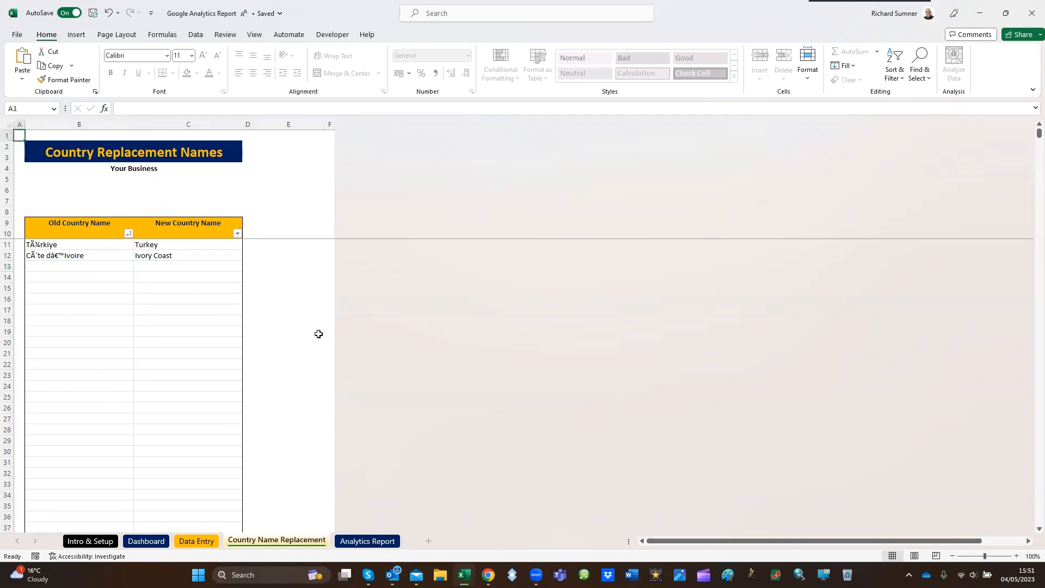
On the Analytics Report sheet, review the summary figures and the Users & New Users, engagement time and Page Views charts
mouse_move(390, 569)
click(368, 541)
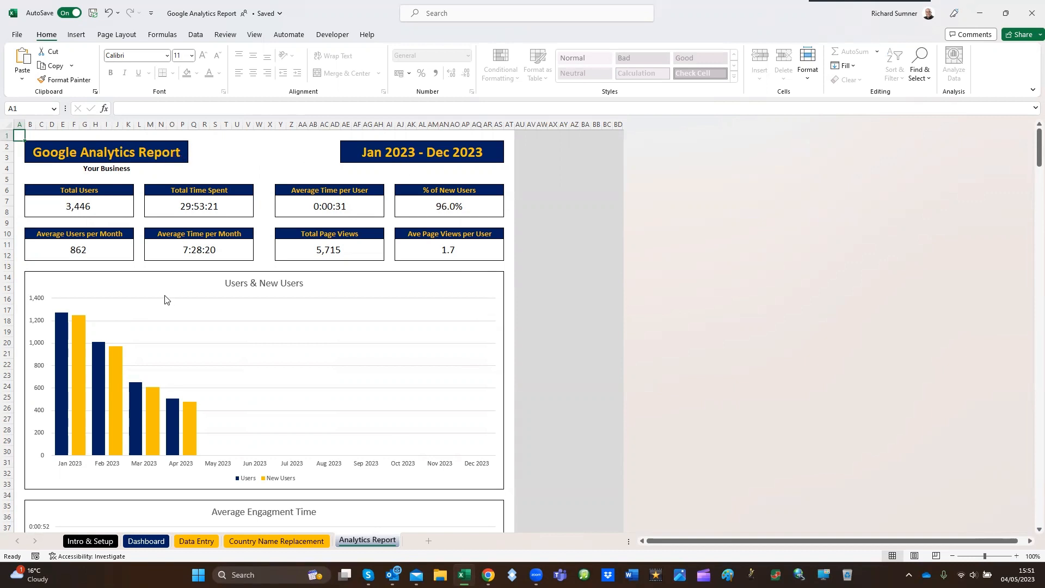
scroll(166, 297, down, 2)
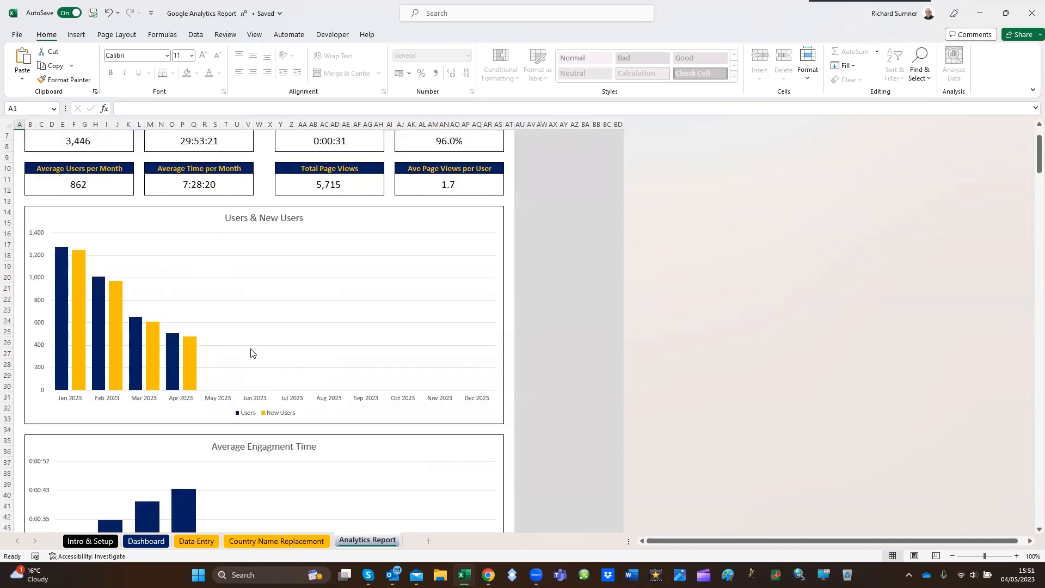
scroll(375, 363, down, 5)
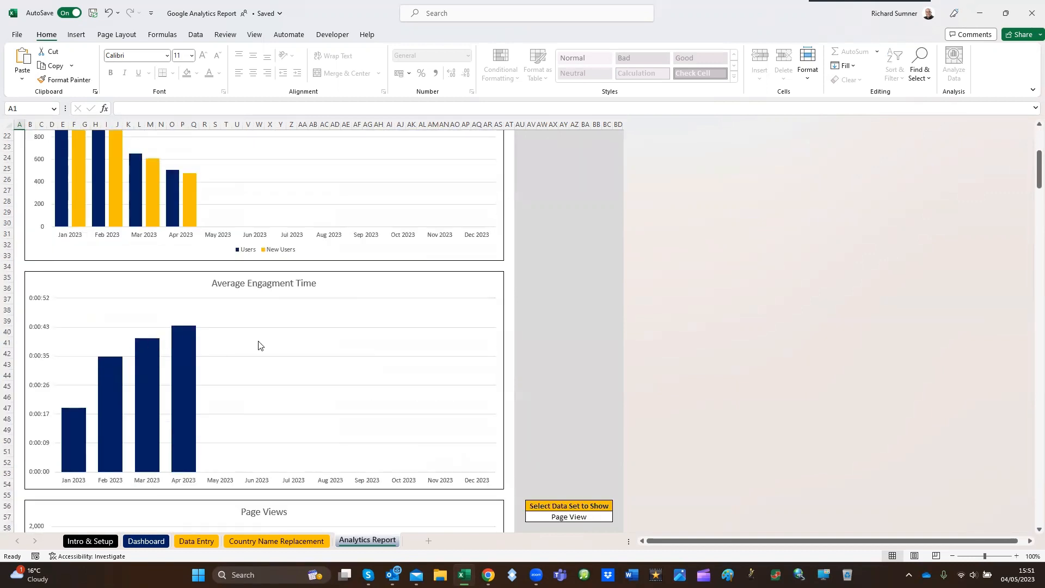
scroll(260, 345, down, 8)
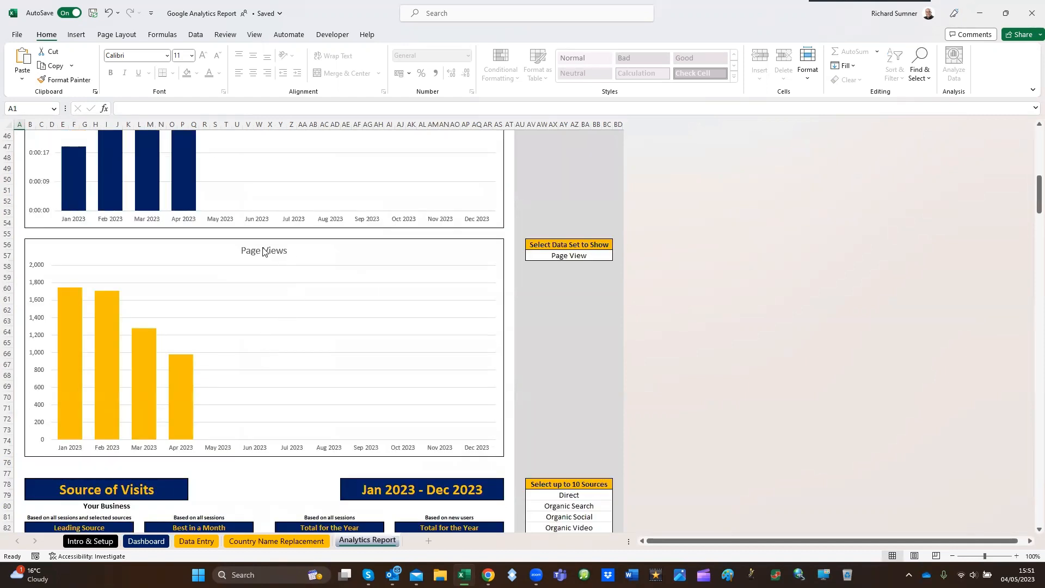
Choose Page View as the data set to show in AV57, and move the selection to A59
click(600, 252)
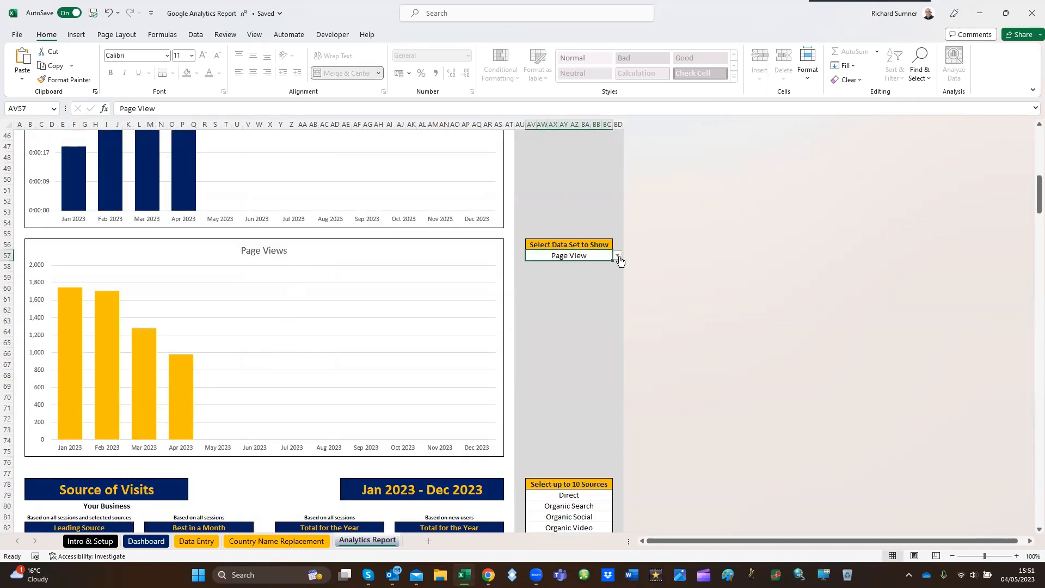
click(618, 256)
scroll(613, 268, up, 3)
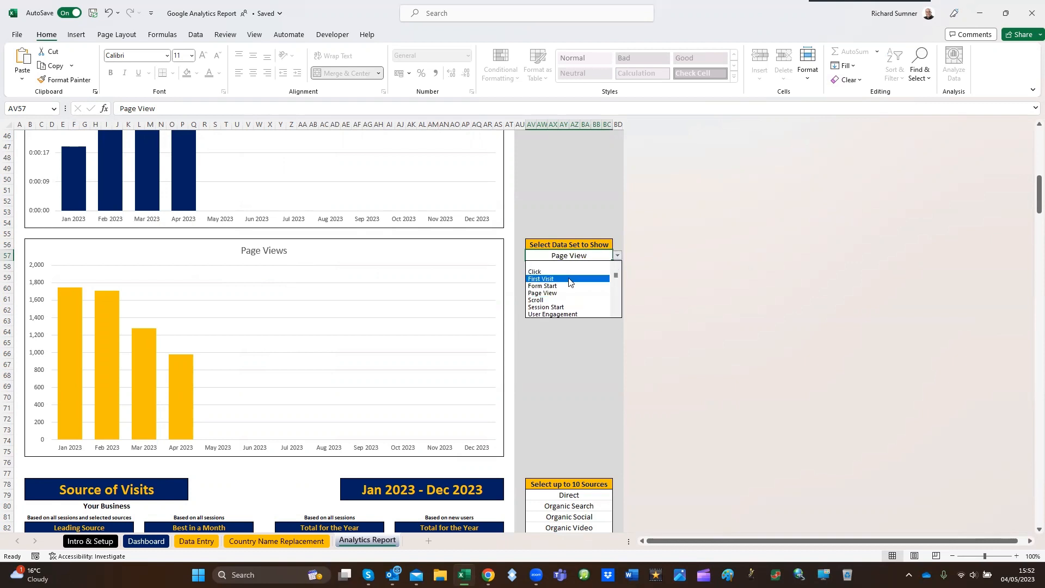
click(615, 313)
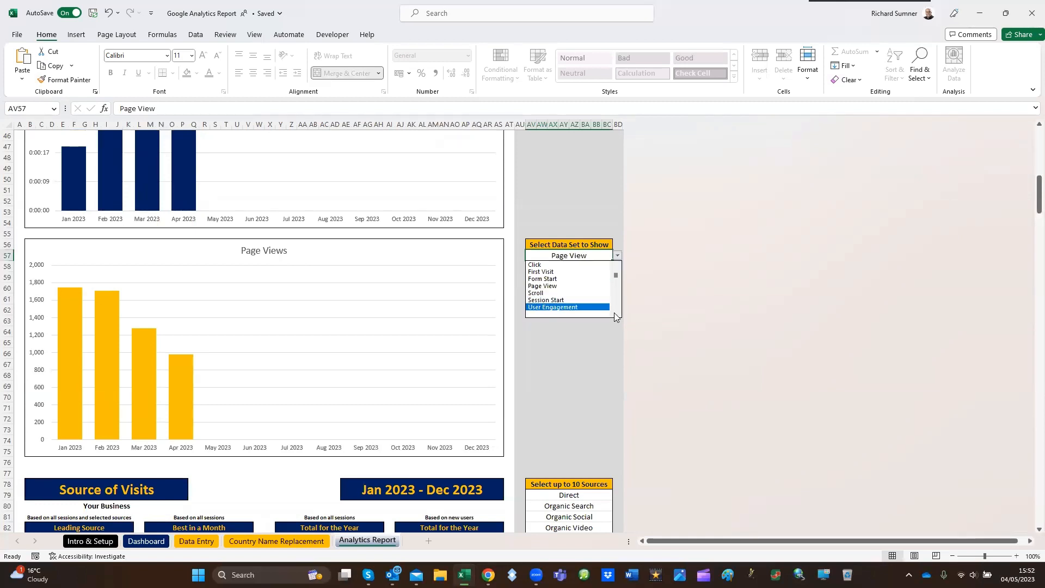
click(594, 286)
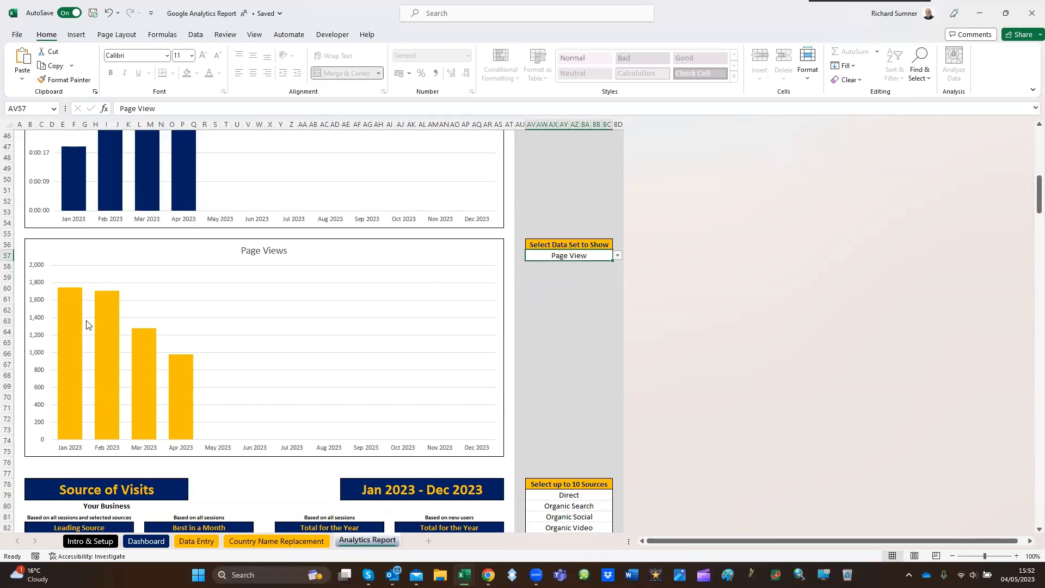
click(17, 277)
Review the Source of Visits charts and choose Direct as the source to show as a percentage in AV133
scroll(116, 357, down, 10)
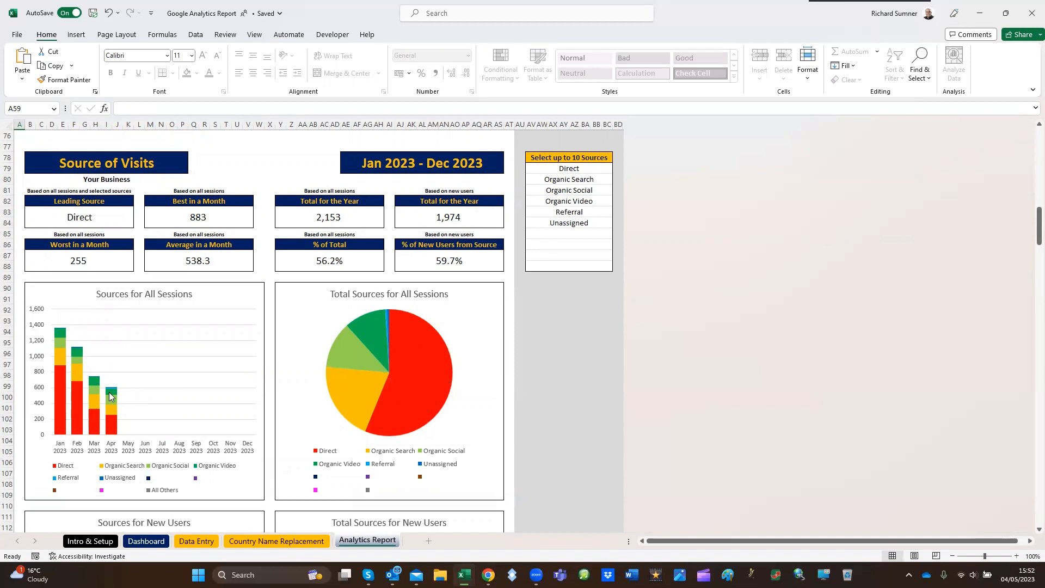
scroll(143, 408, down, 7)
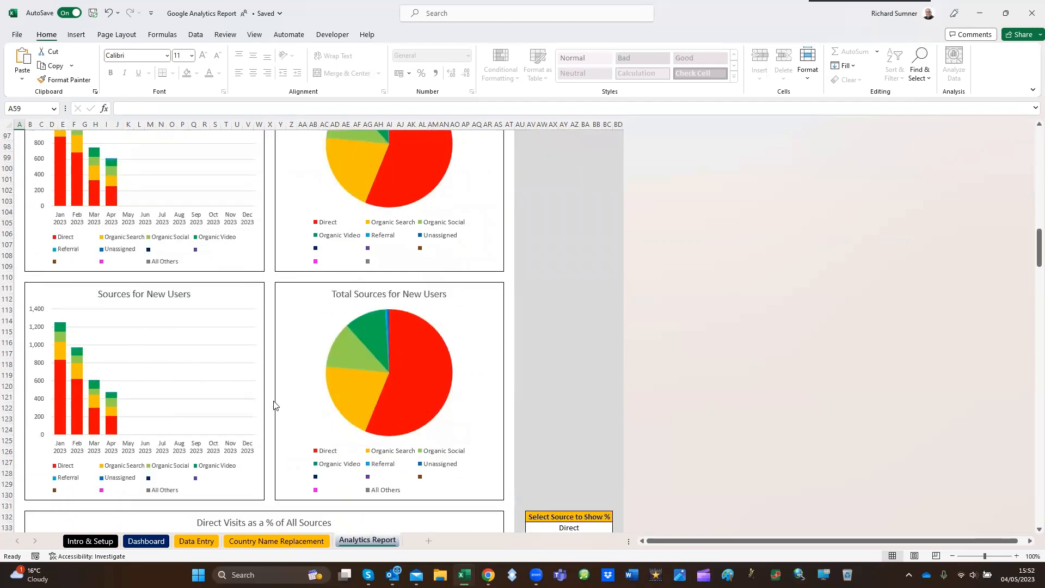
scroll(273, 404, down, 9)
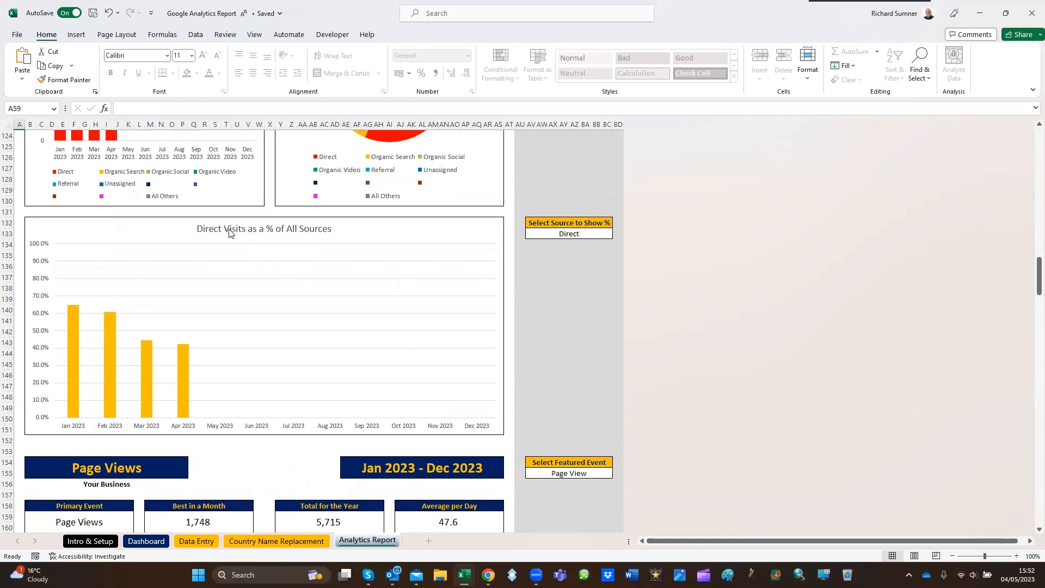
click(576, 233)
click(616, 234)
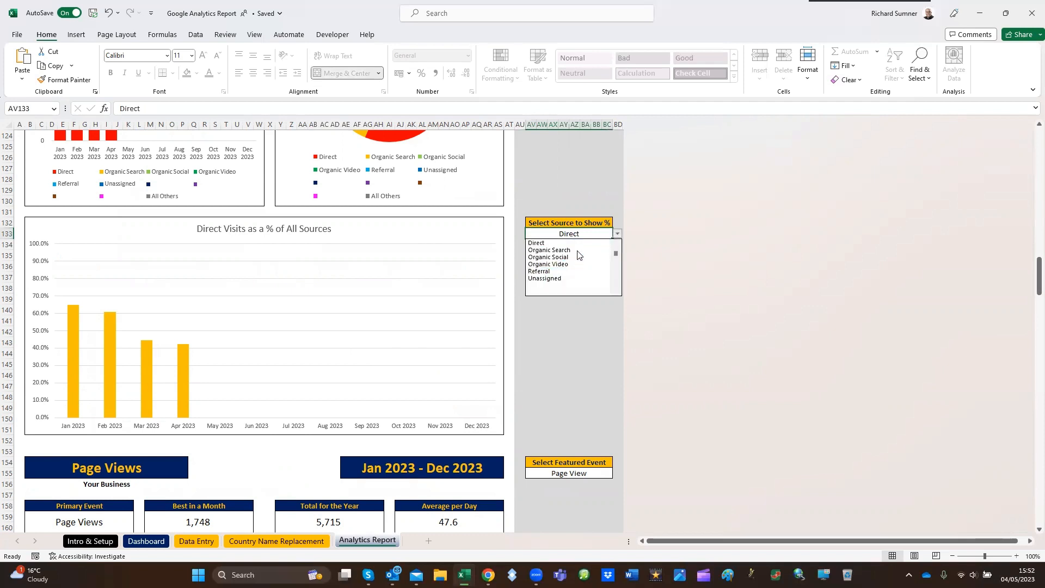
click(561, 243)
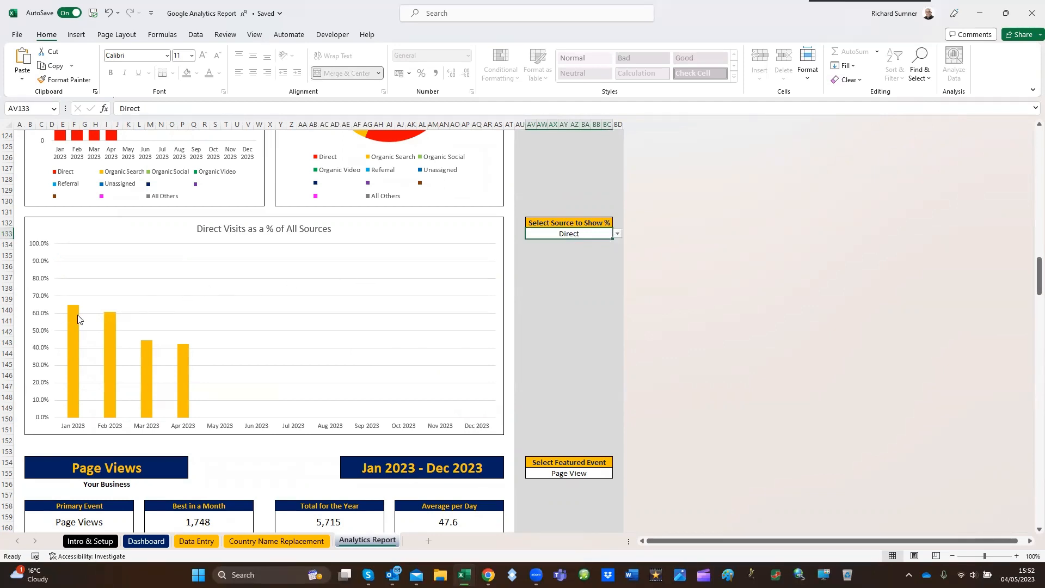
mouse_move(70, 316)
Check the featured event options in AV155, and examine the Page Views and Average Page Views per User charts
scroll(562, 337, down, 10)
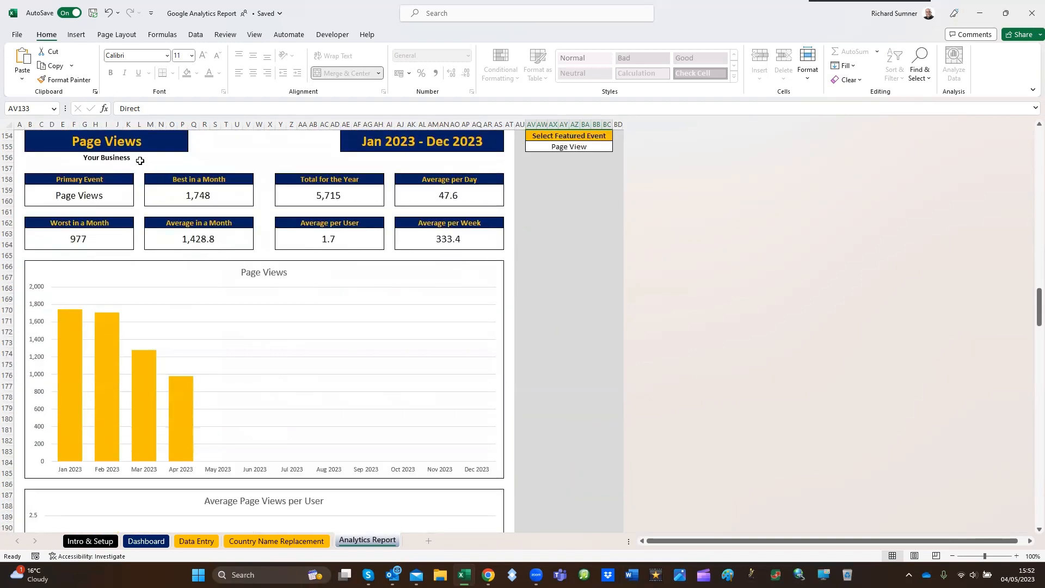
click(587, 147)
click(617, 149)
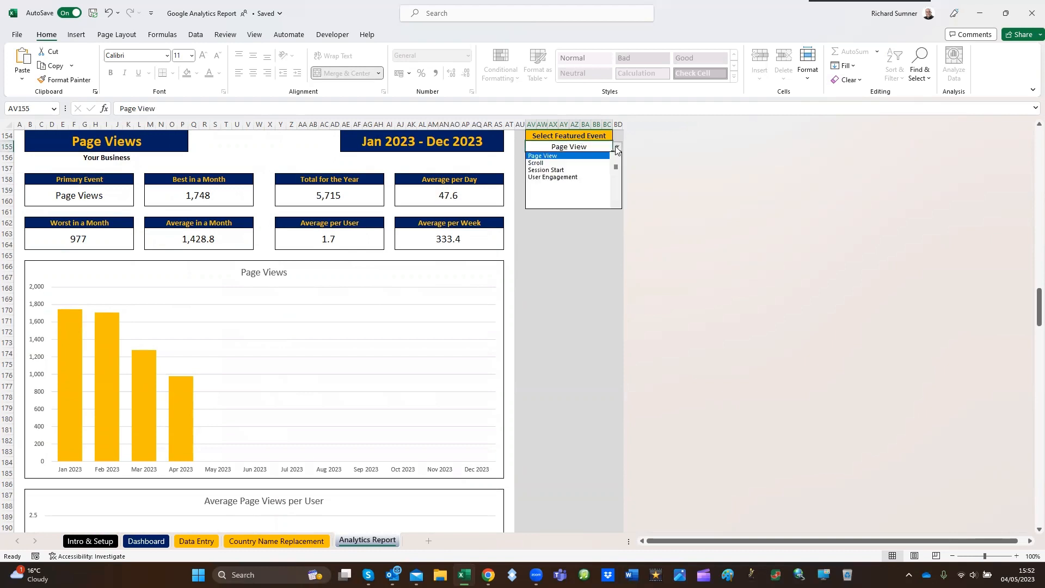
click(617, 149)
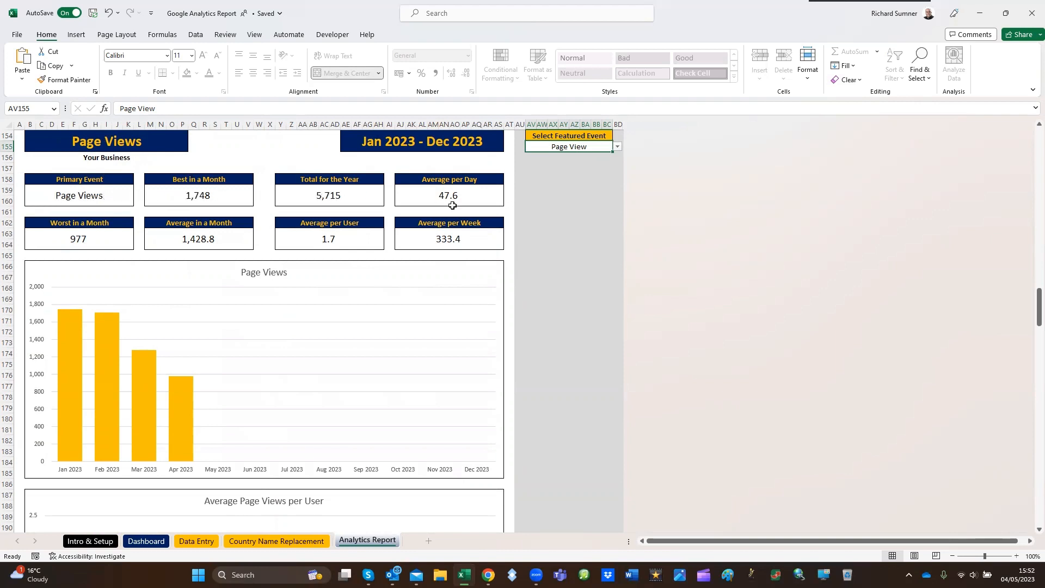
scroll(143, 243, down, 4)
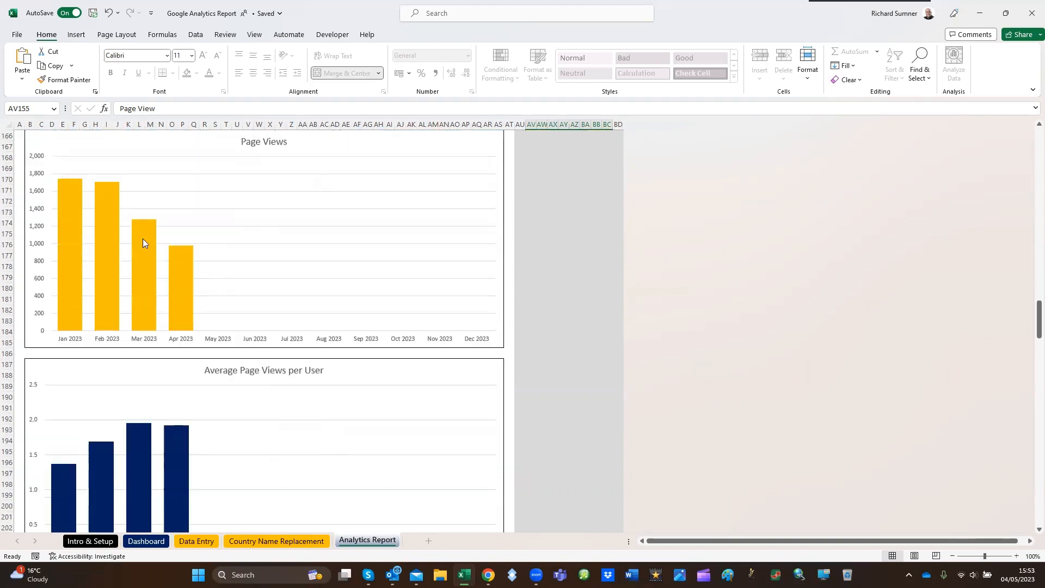
scroll(215, 287, down, 5)
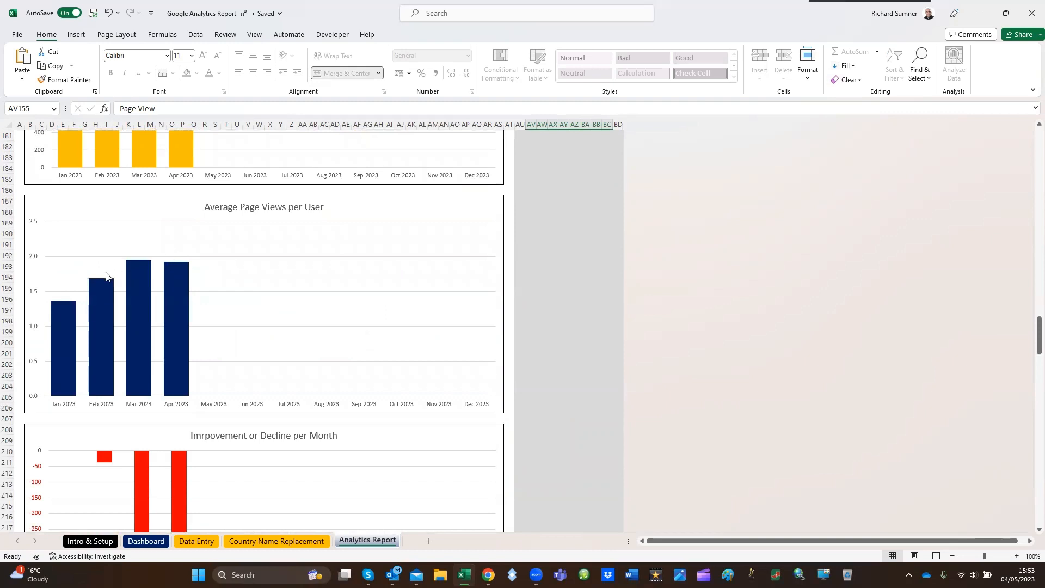
Choose Page View as the featured event in AV155
scroll(460, 289, up, 12)
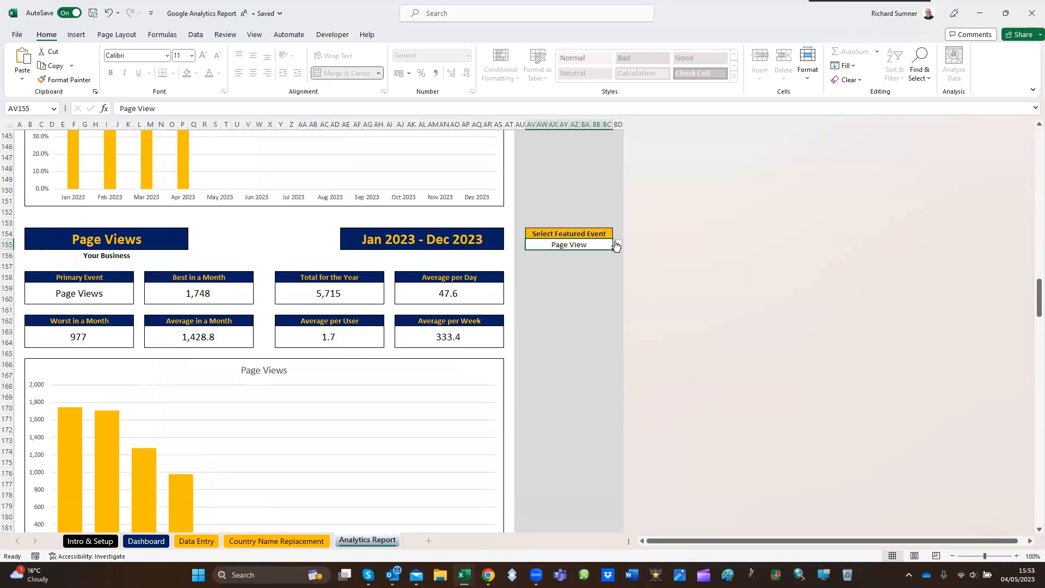
click(617, 244)
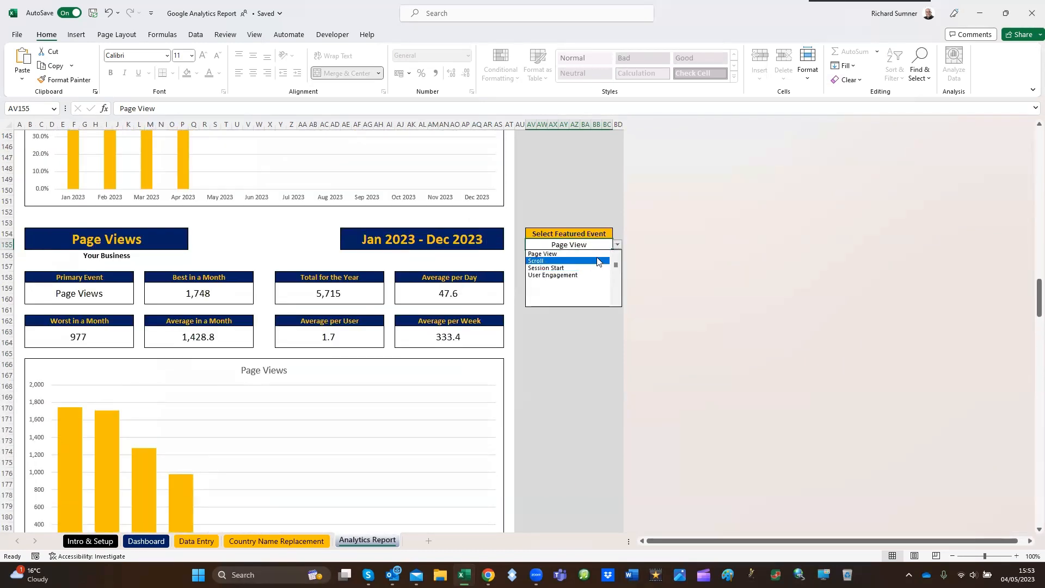
click(592, 255)
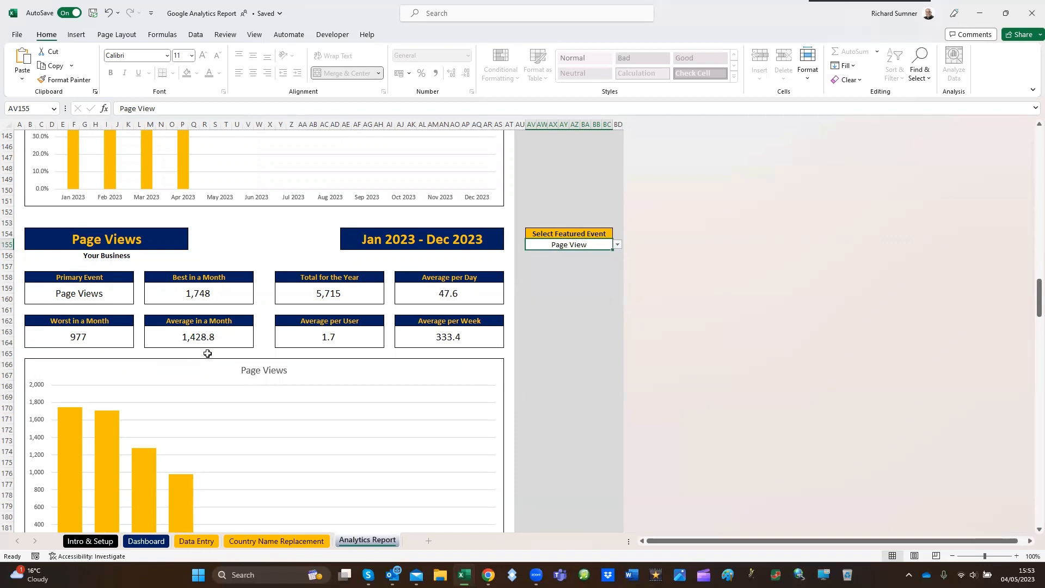
Examine the monthly improvement or decline chart and the Pages Viewed section, including its monthly and total breakdown charts
scroll(212, 381, down, 9)
scroll(194, 428, down, 6)
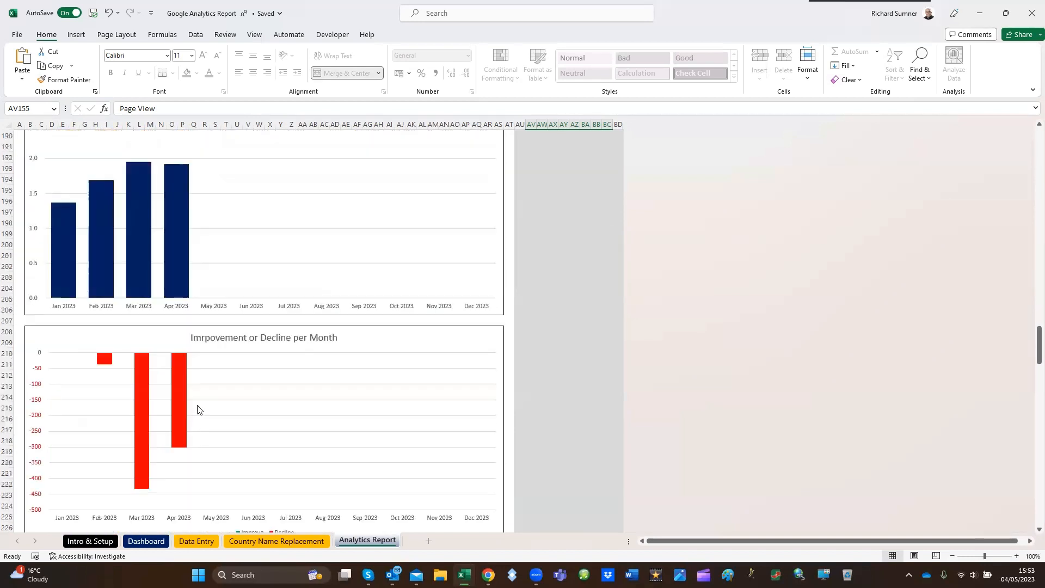
scroll(234, 378, down, 3)
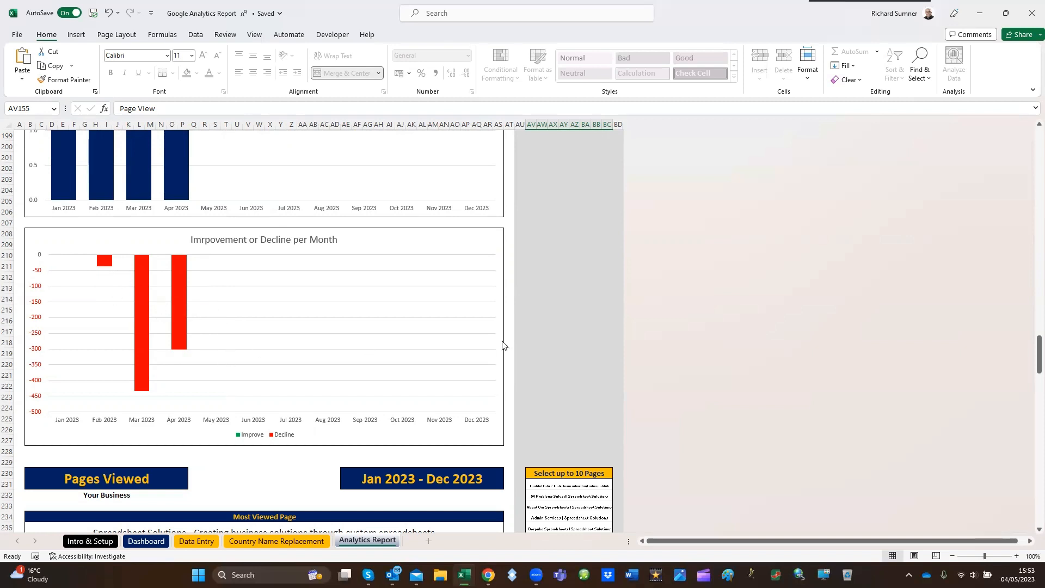
scroll(572, 311, down, 6)
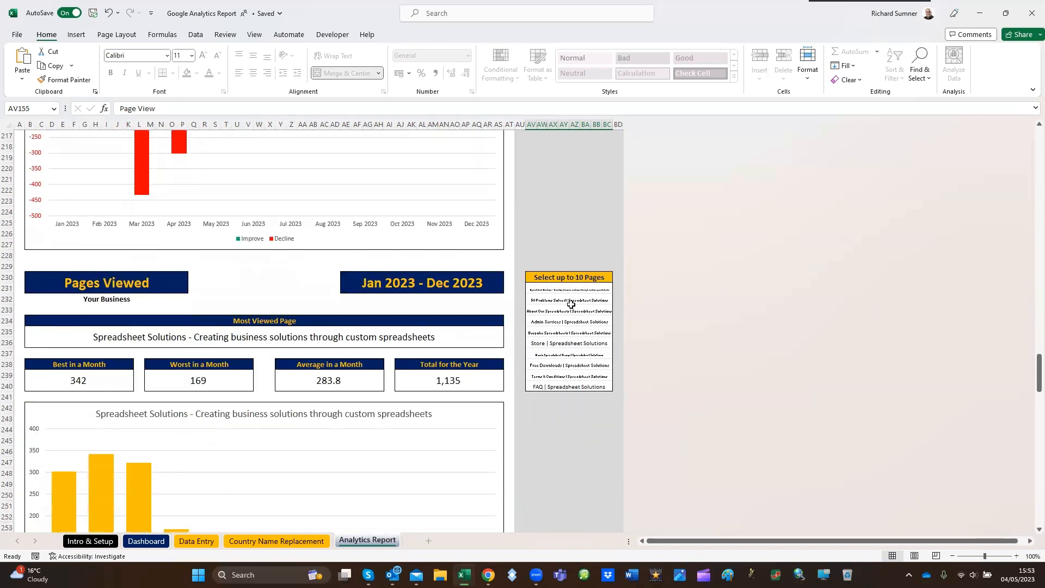
scroll(572, 307, down, 3)
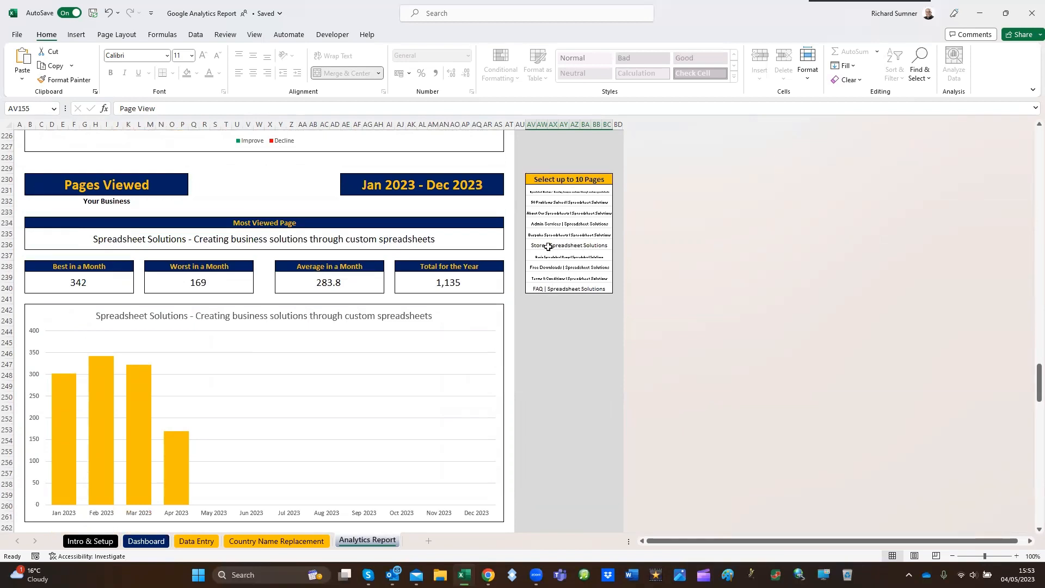
scroll(287, 349, down, 1)
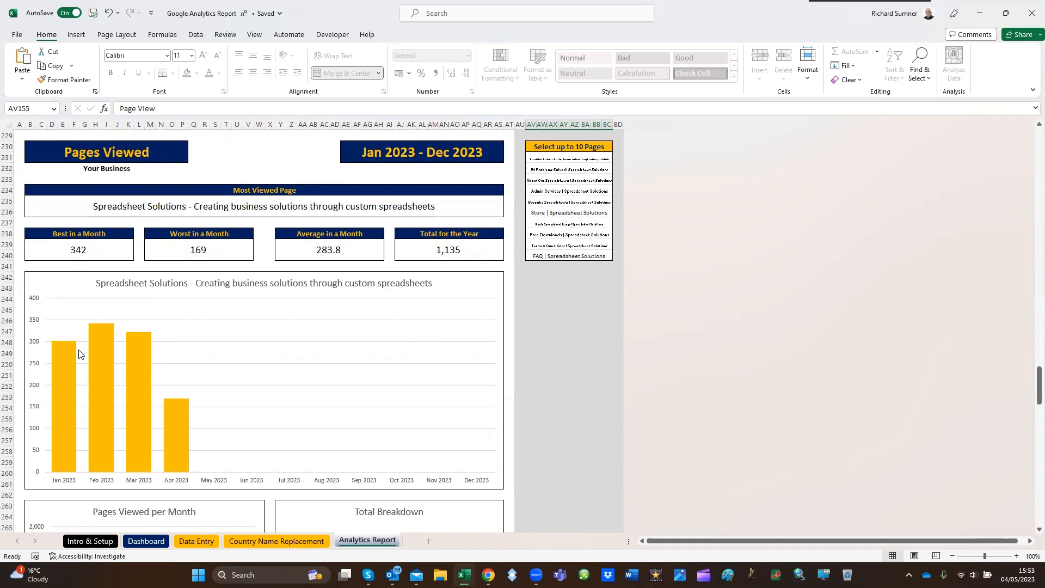
scroll(566, 413, down, 11)
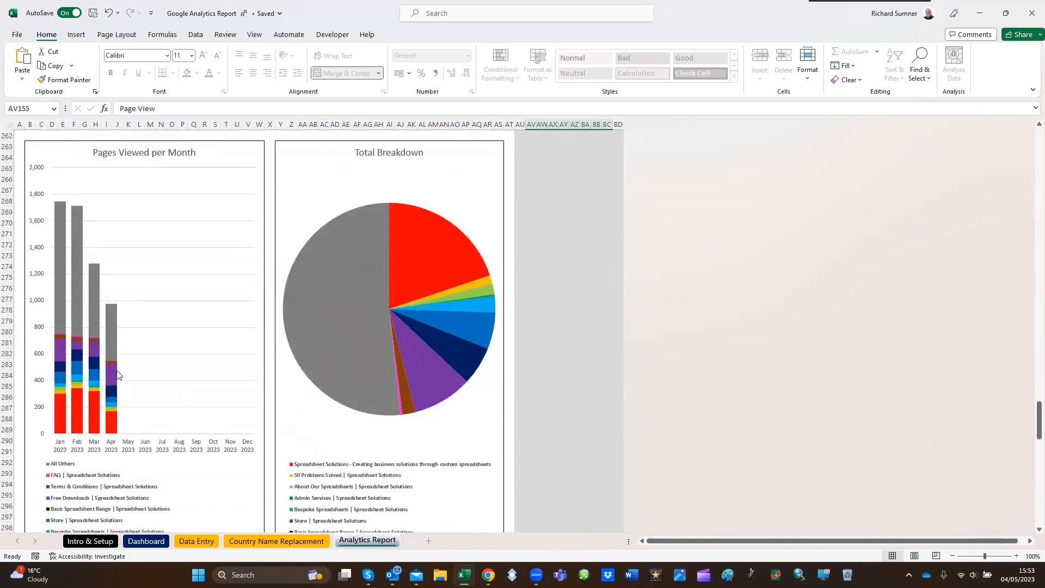
Compare the Pages Viewed per Month and Total Breakdown charts with the list of selected pages beside the Most Viewed Page section
scroll(106, 423, down, 1)
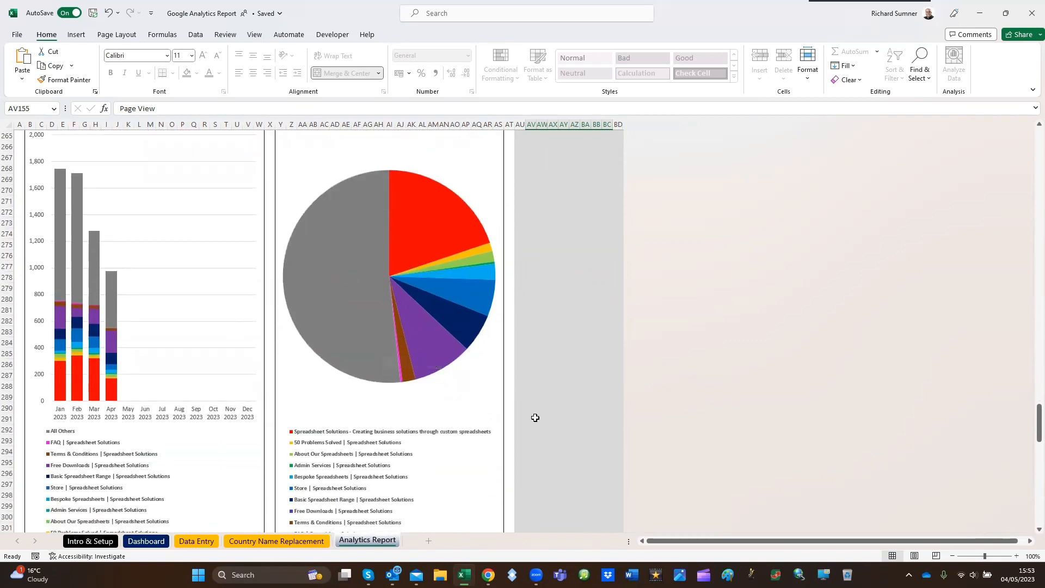
scroll(607, 356, up, 16)
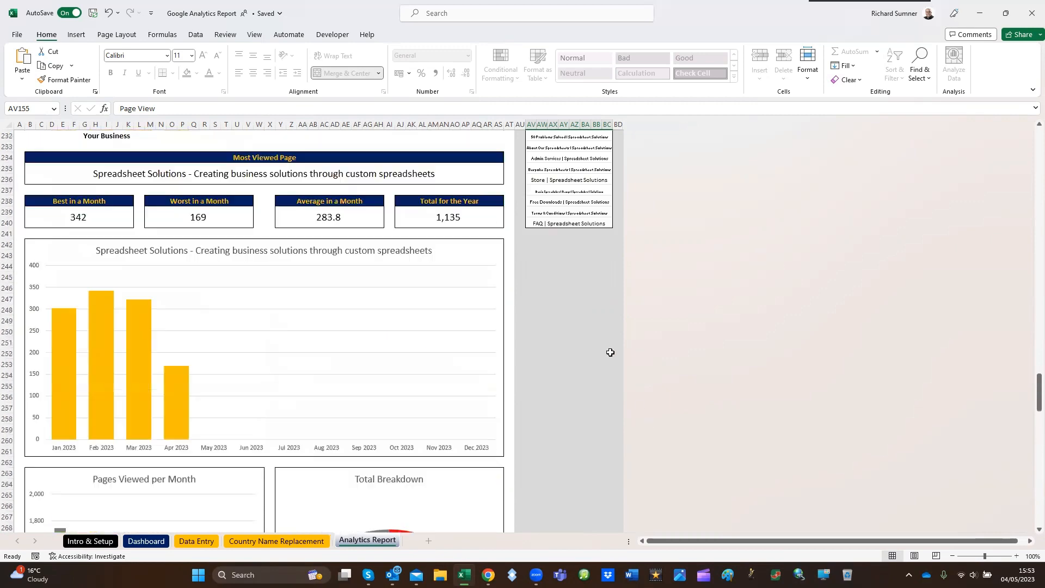
scroll(574, 388, down, 15)
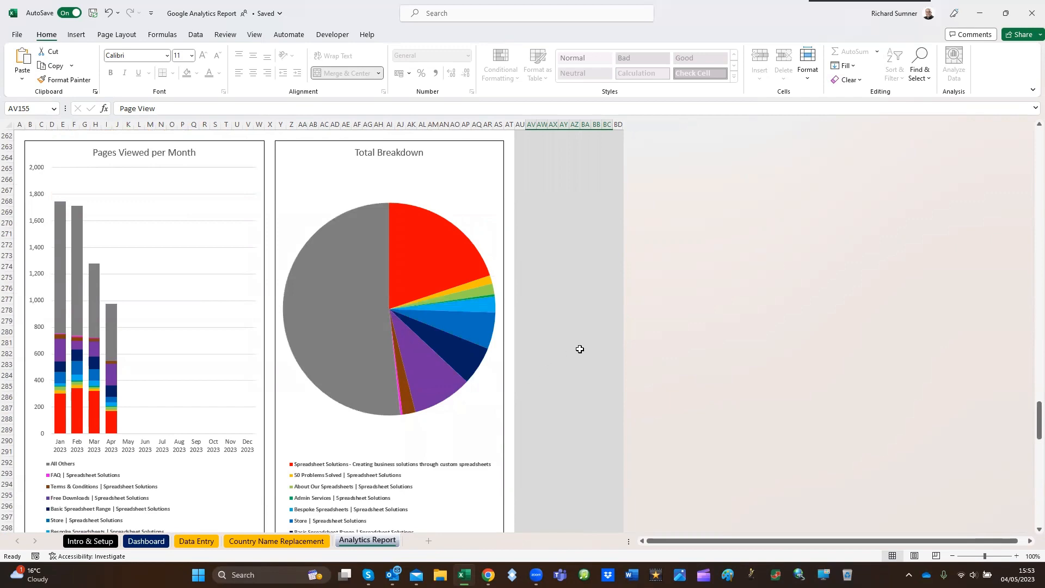
Examine the Users per Country section, including the featured country, the country selection list, and the monthly and total breakdown charts
scroll(582, 347, down, 13)
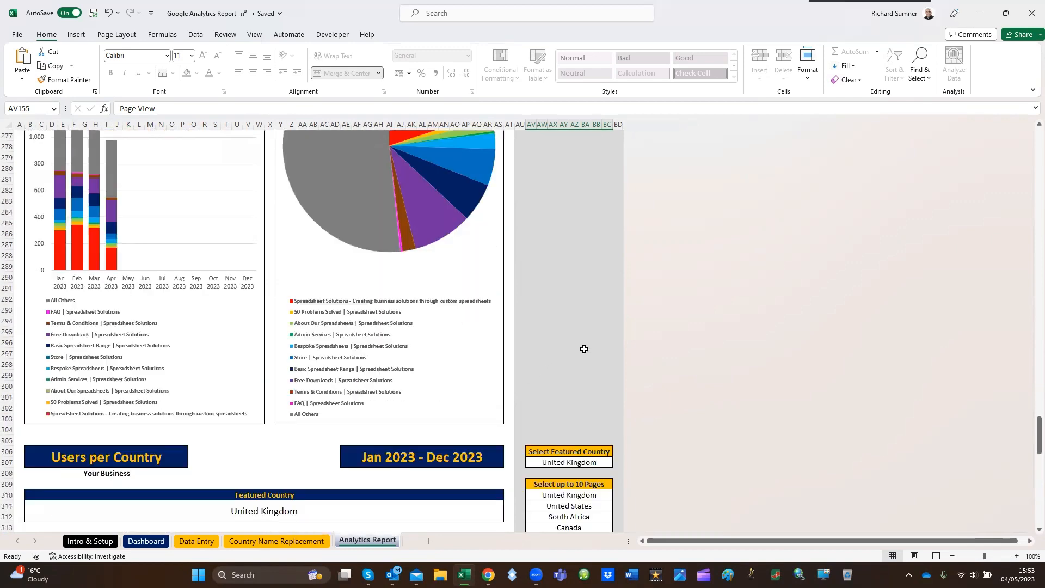
scroll(560, 334, down, 3)
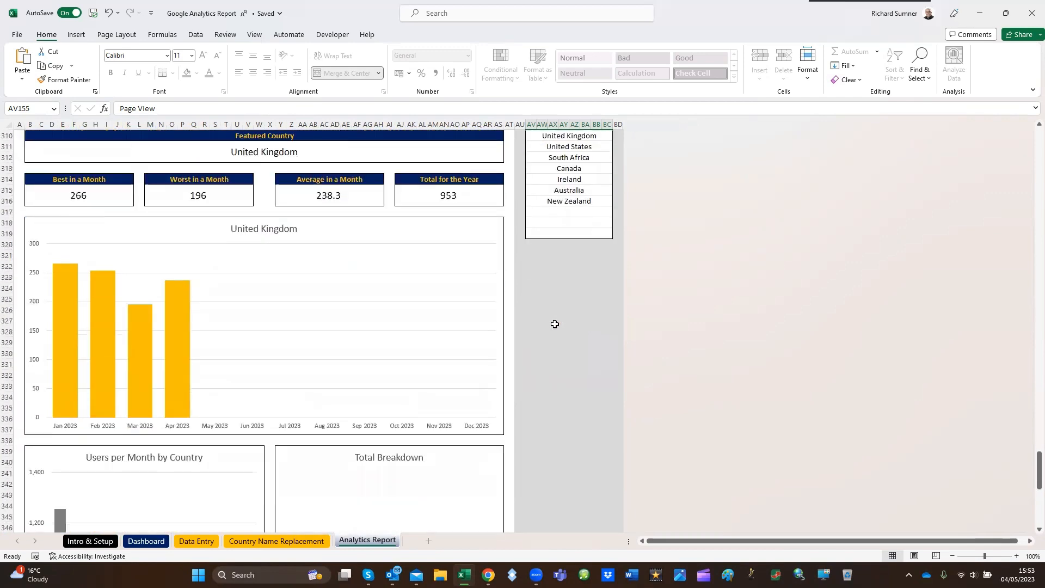
scroll(557, 325, up, 3)
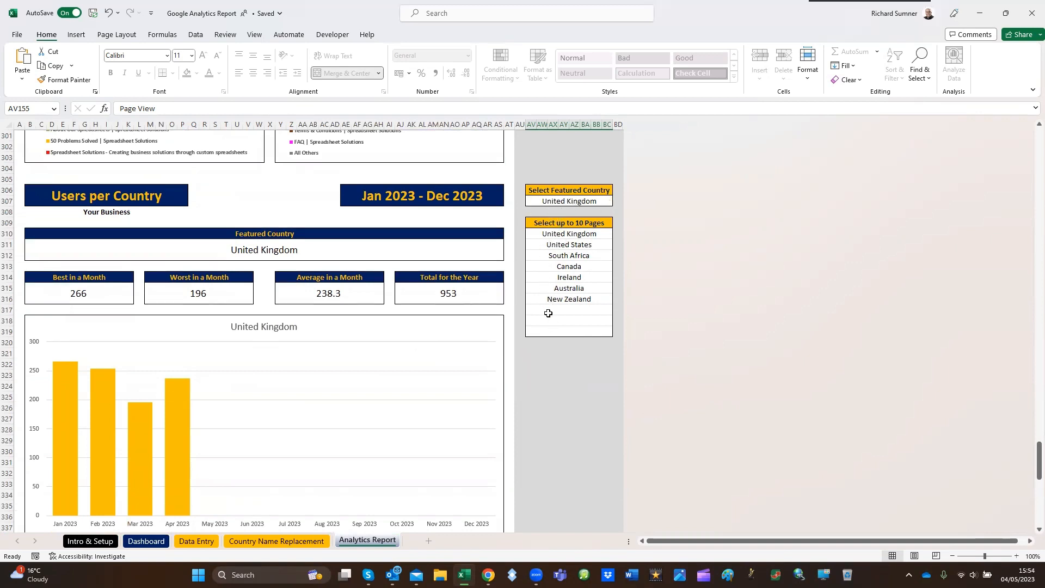
scroll(553, 365, down, 5)
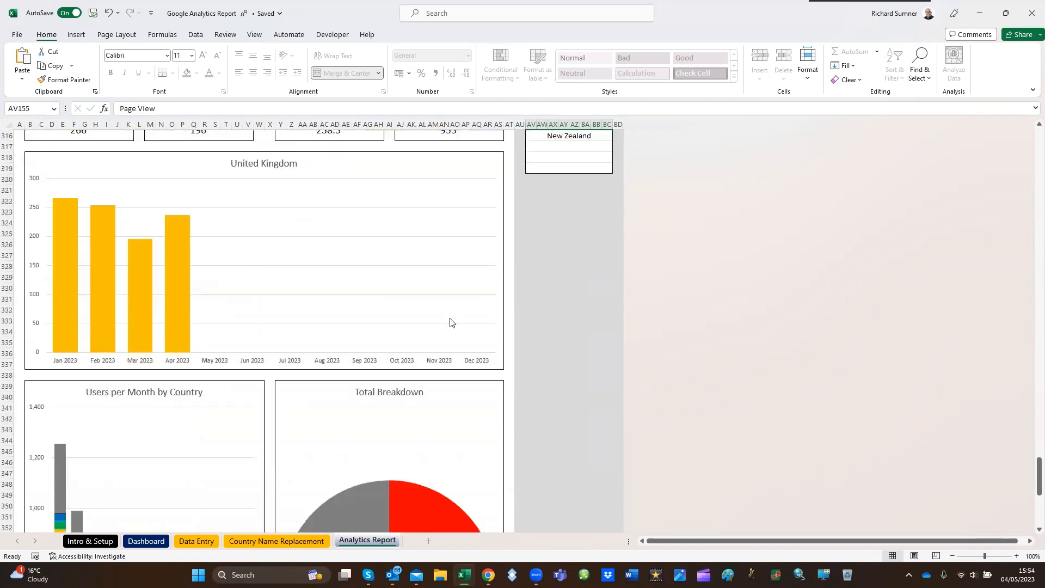
scroll(294, 323, down, 8)
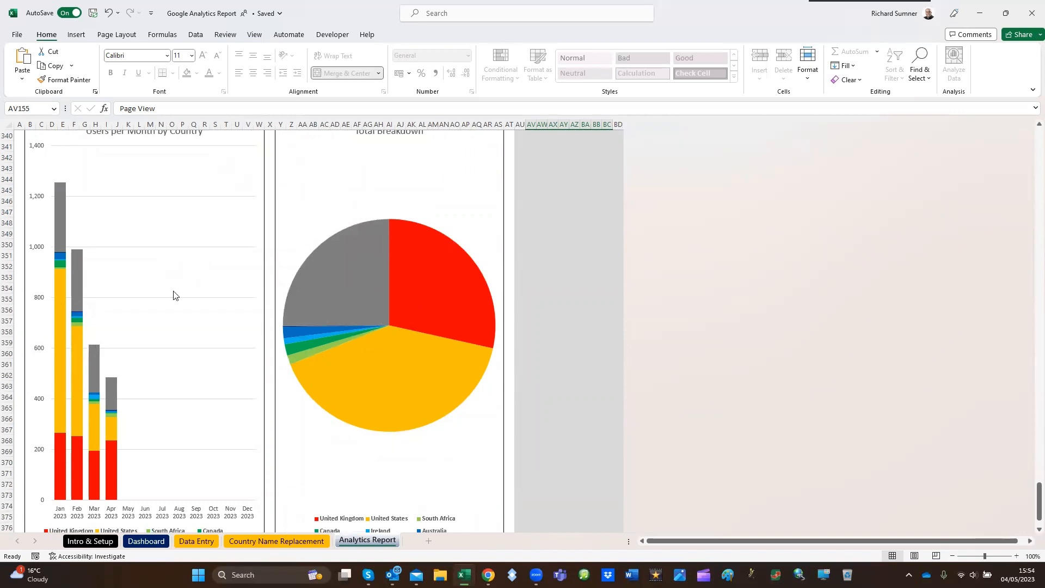
scroll(627, 238, up, 10)
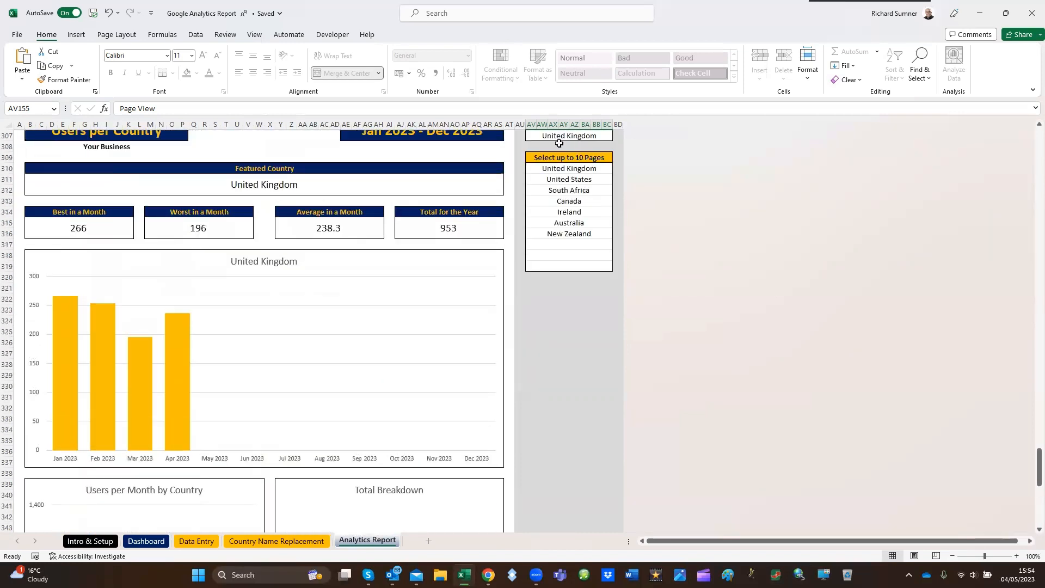
scroll(550, 280, down, 6)
scroll(550, 281, down, 6)
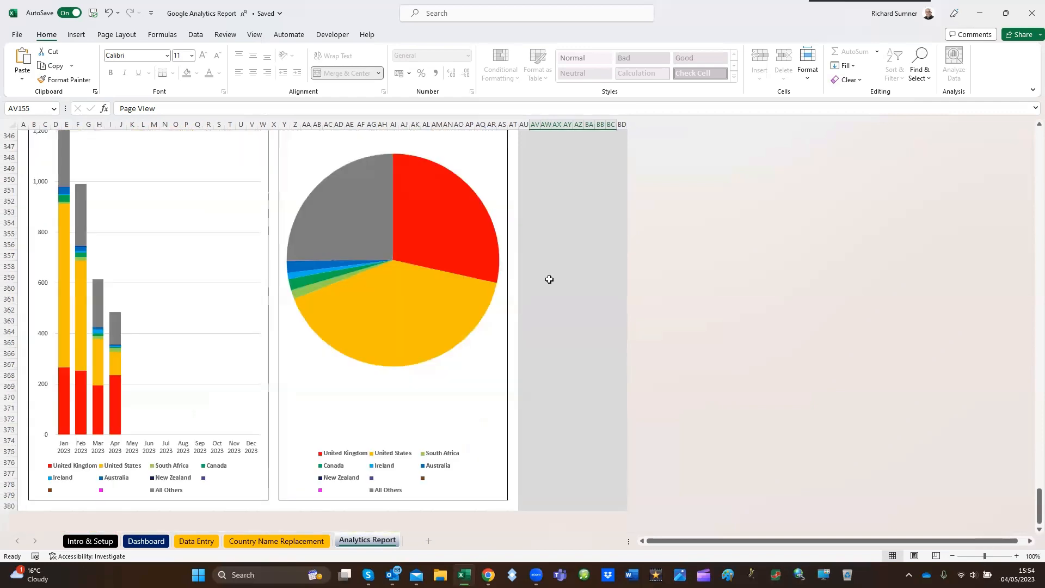
Preview the page breaks of the Analytics Report from its beginning and return the sheet to Normal view
scroll(549, 280, up, 20)
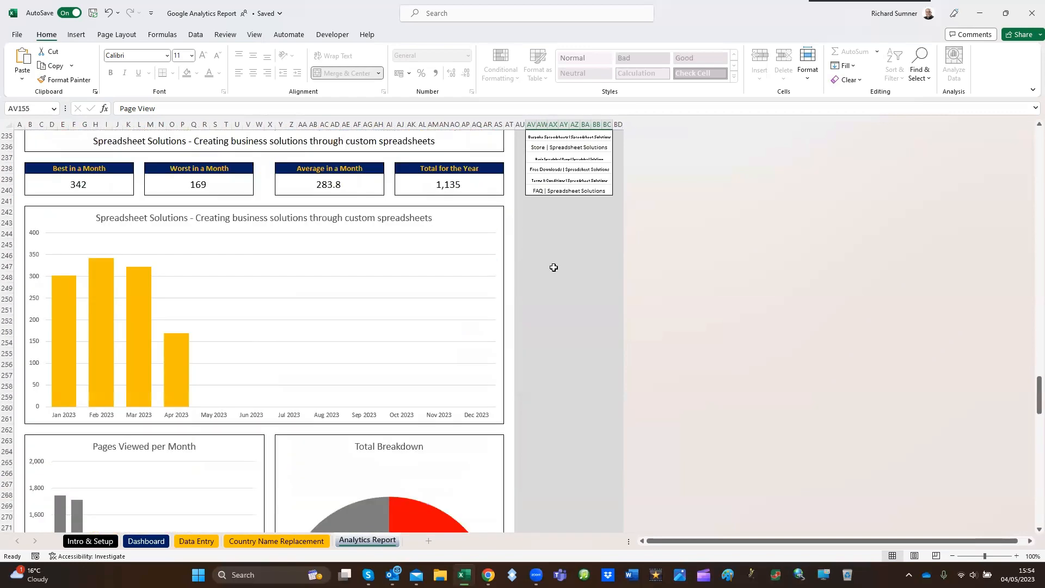
scroll(554, 267, up, 20)
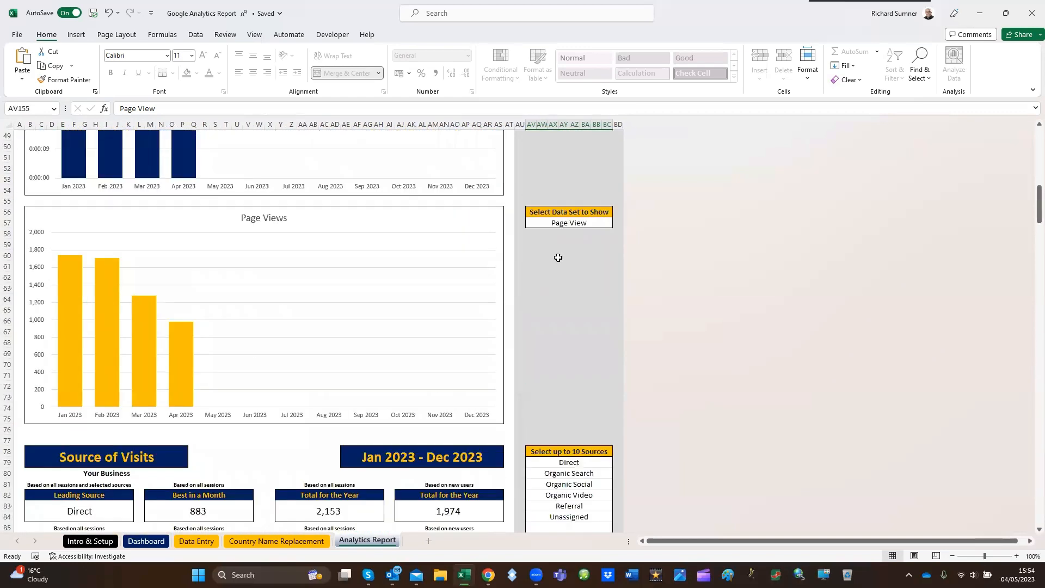
scroll(559, 253, up, 16)
click(254, 35)
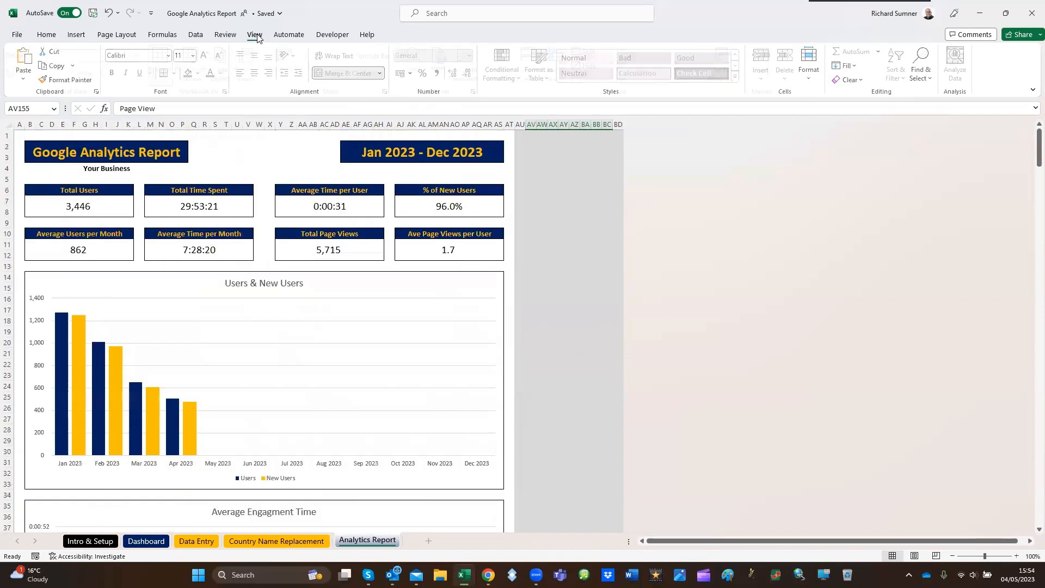
click(197, 70)
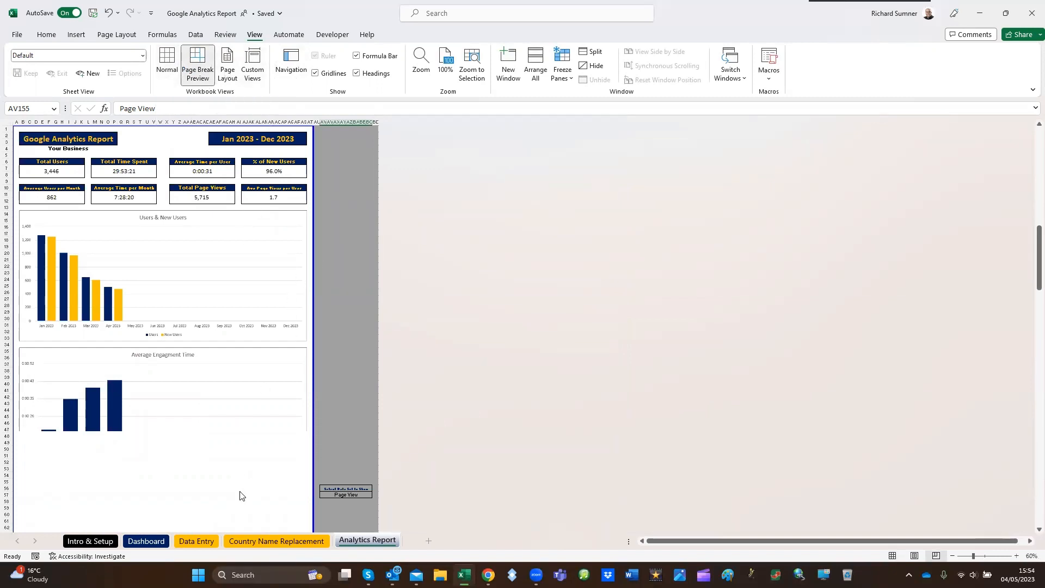
click(168, 68)
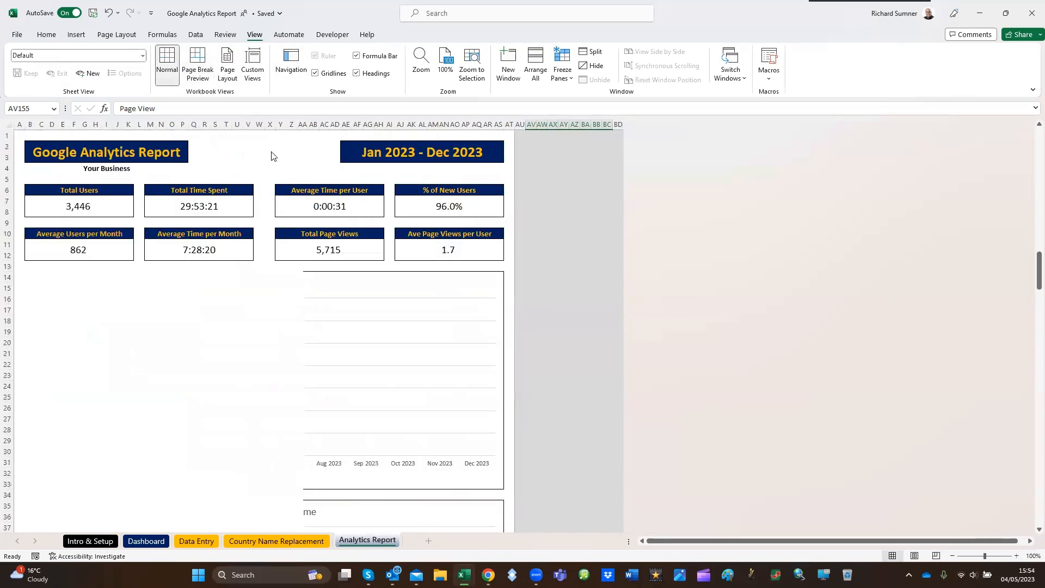
Open the Dashboard sheet and review its data alerts, supplied-data checklist and summary charts
click(298, 540)
click(356, 540)
scroll(336, 424, up, 20)
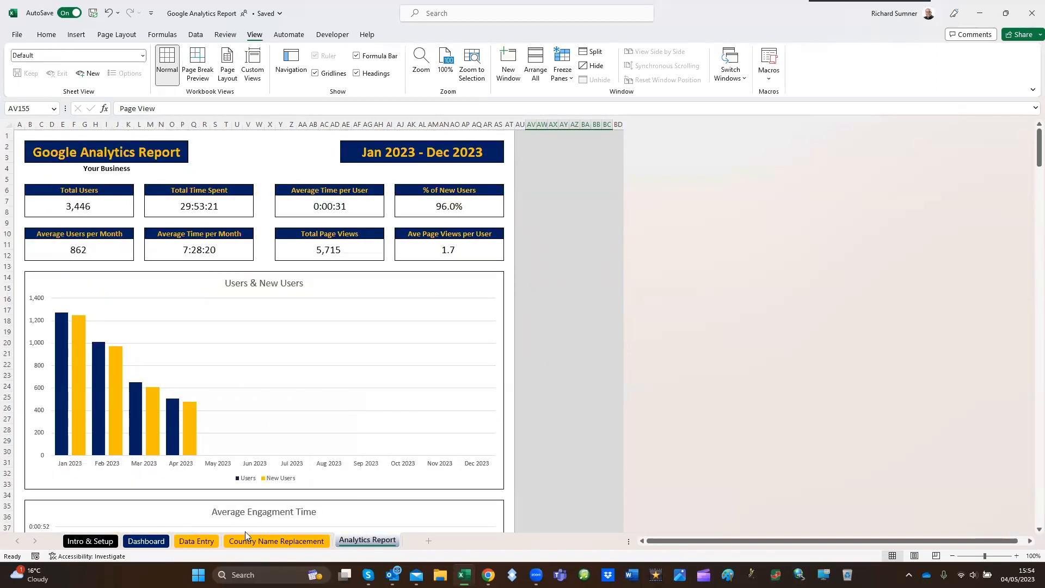
click(146, 541)
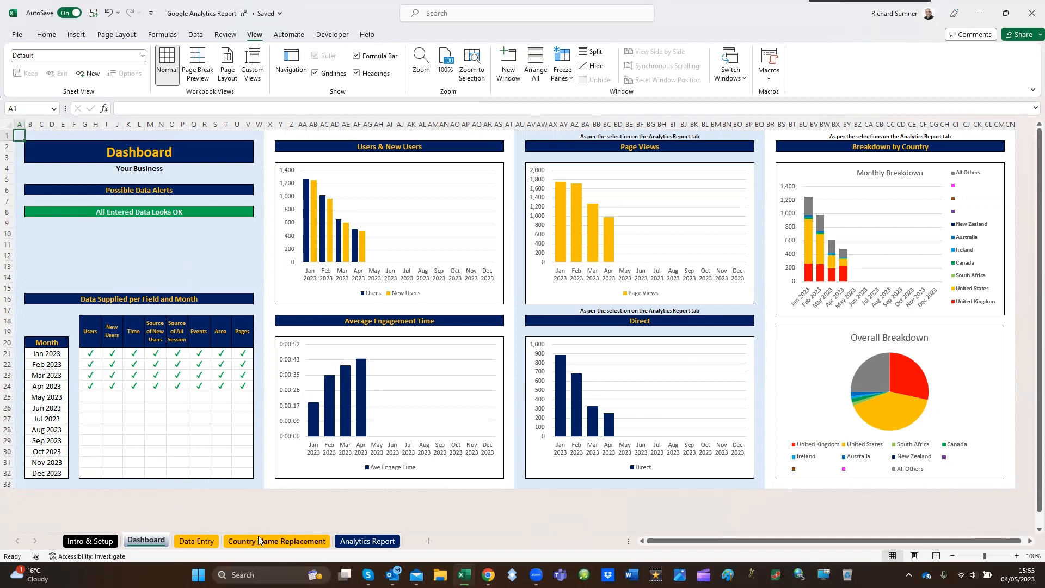
Revisit the Analytics Report and Data Entry sheets, and open the Intro & Setup sheet
click(346, 545)
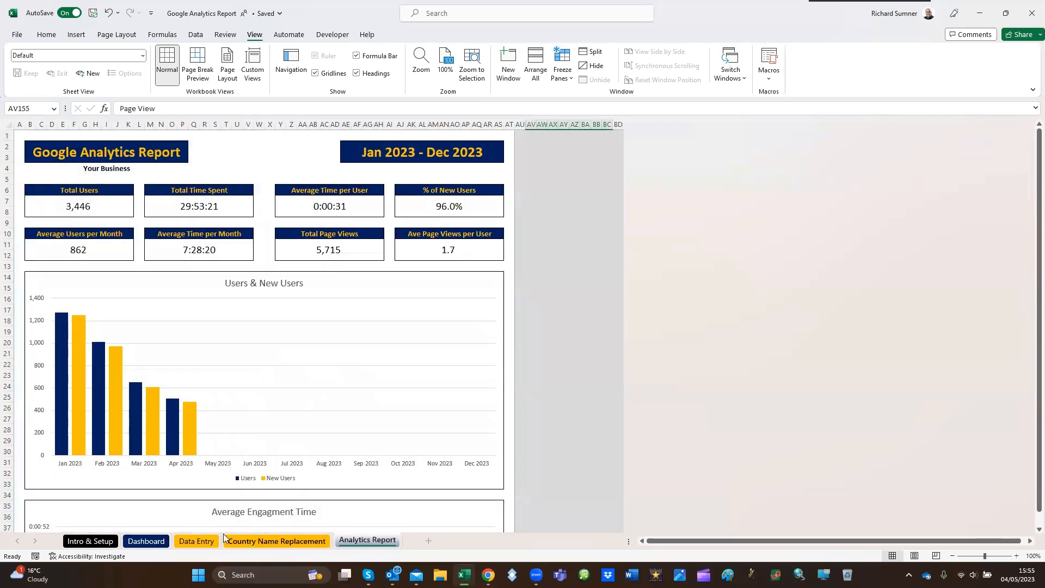
click(194, 543)
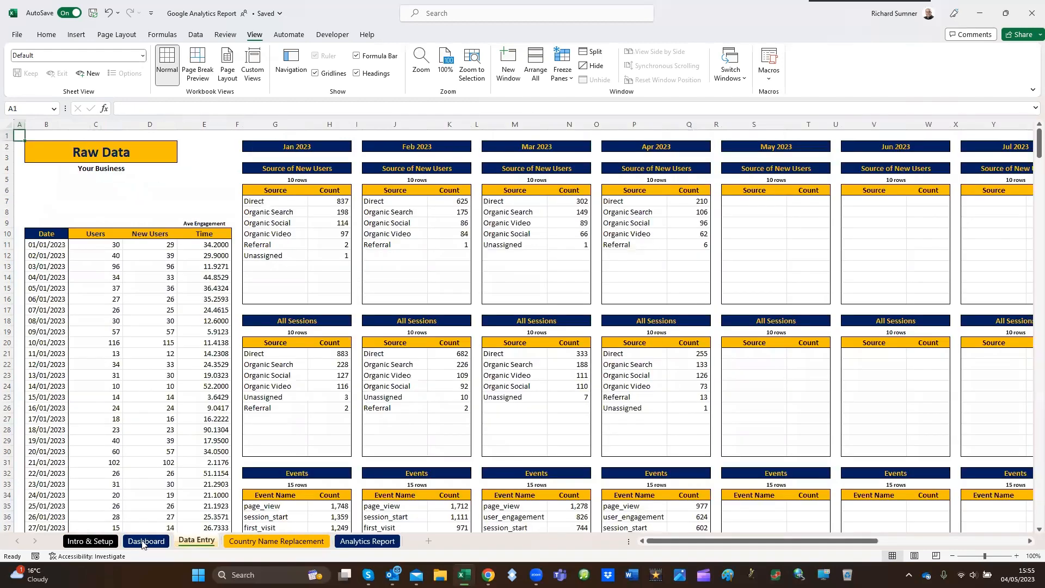
click(107, 545)
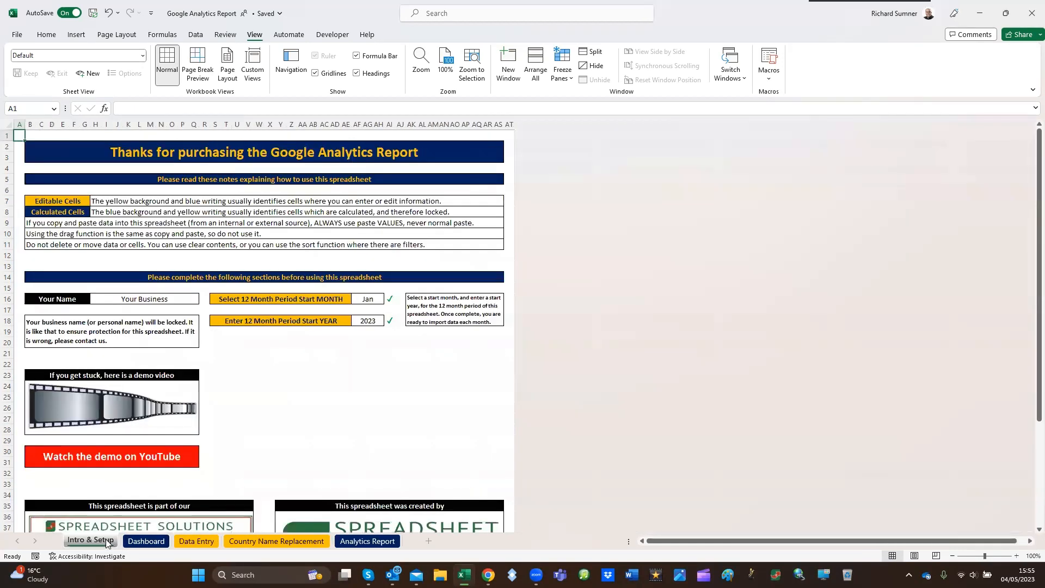